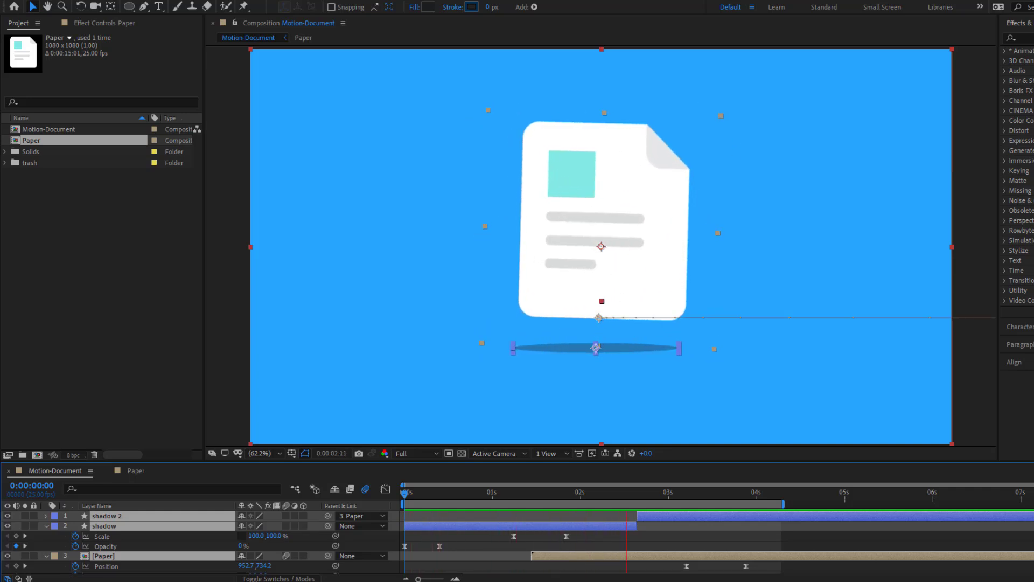
Preview the finished document-icon animation in a maximized Composition panel, then restore the workspace.
key(grave)
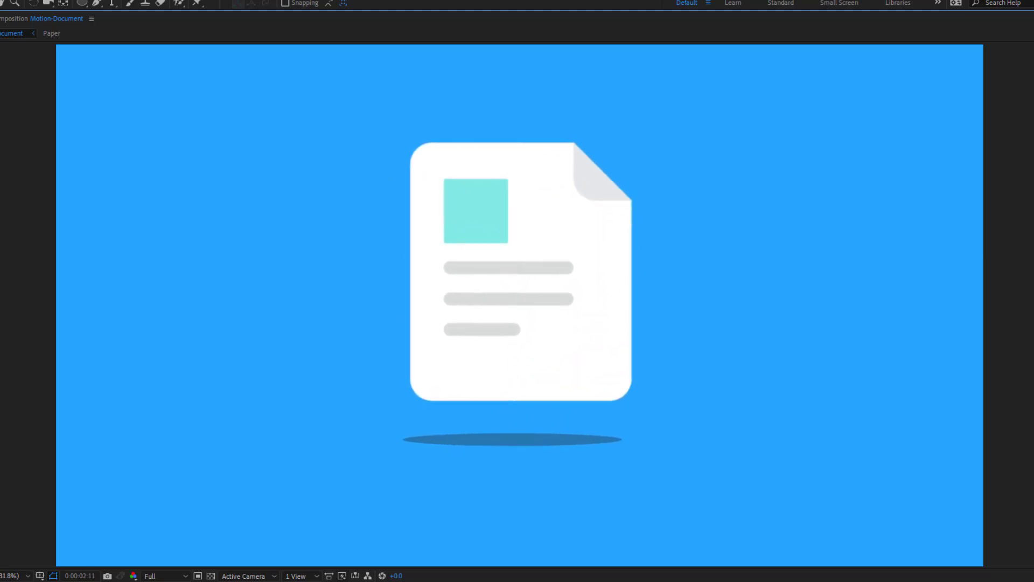
key(grave)
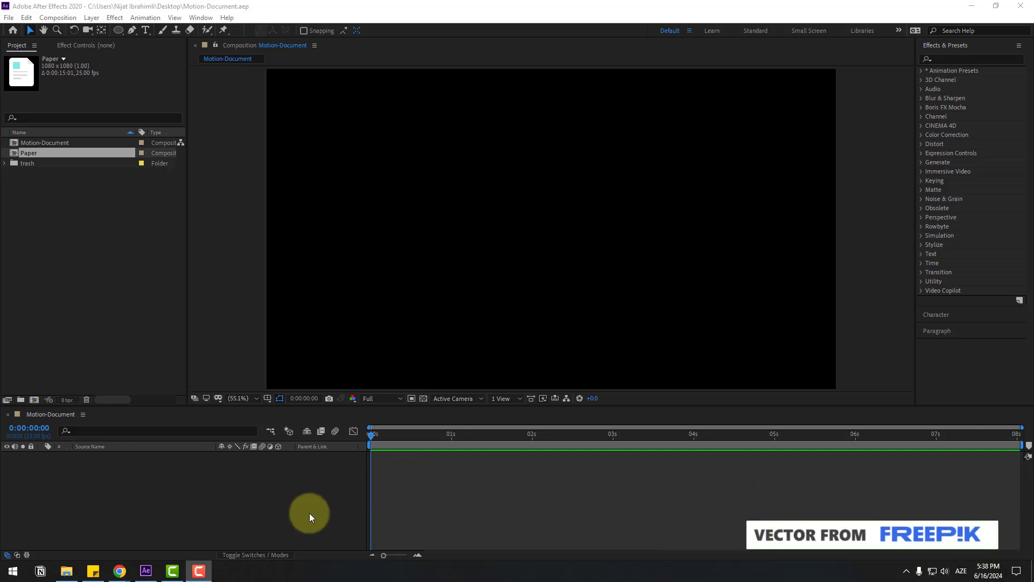
Create a new full-frame solid layer named BG.
right_click(188, 475)
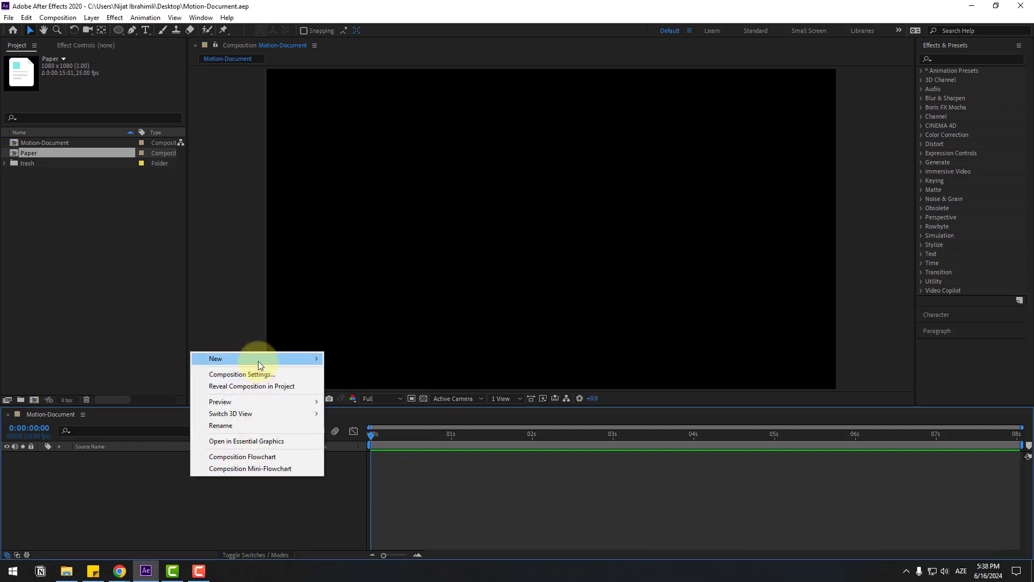
mouse_move(258, 360)
click(399, 386)
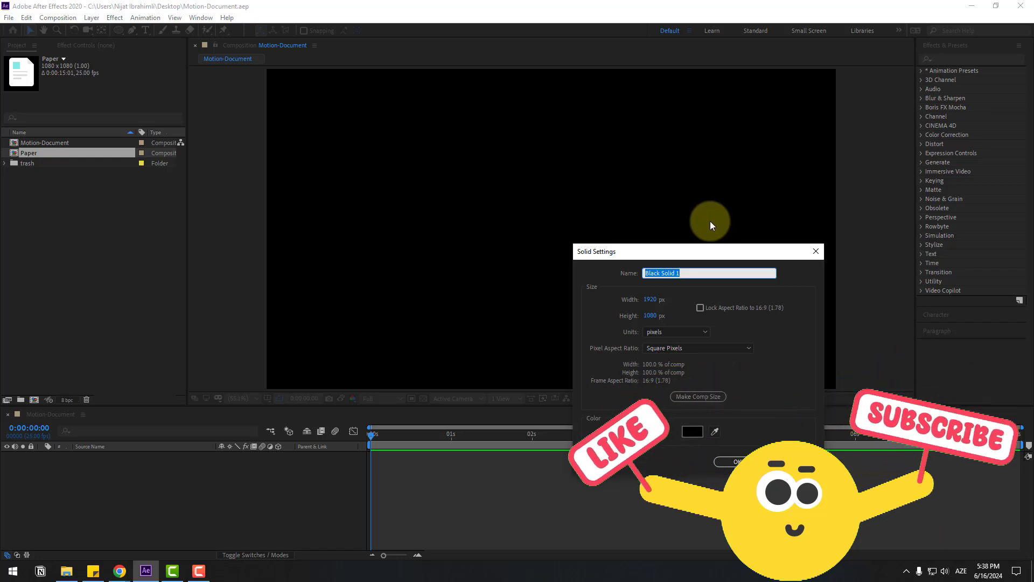
text(BG)
click(740, 462)
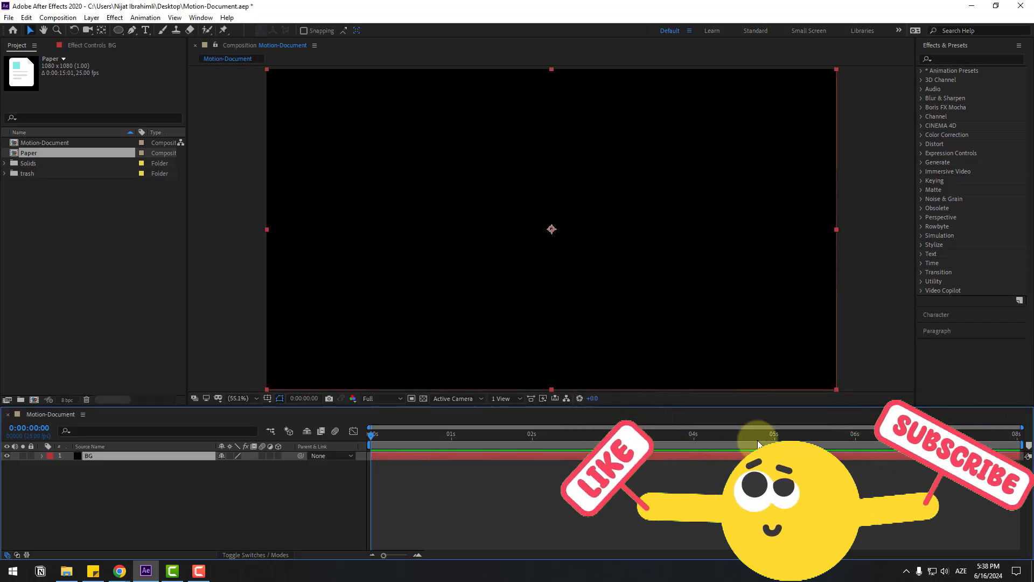
Apply the Fill effect to BG and set its colour to bright blue.
click(964, 58)
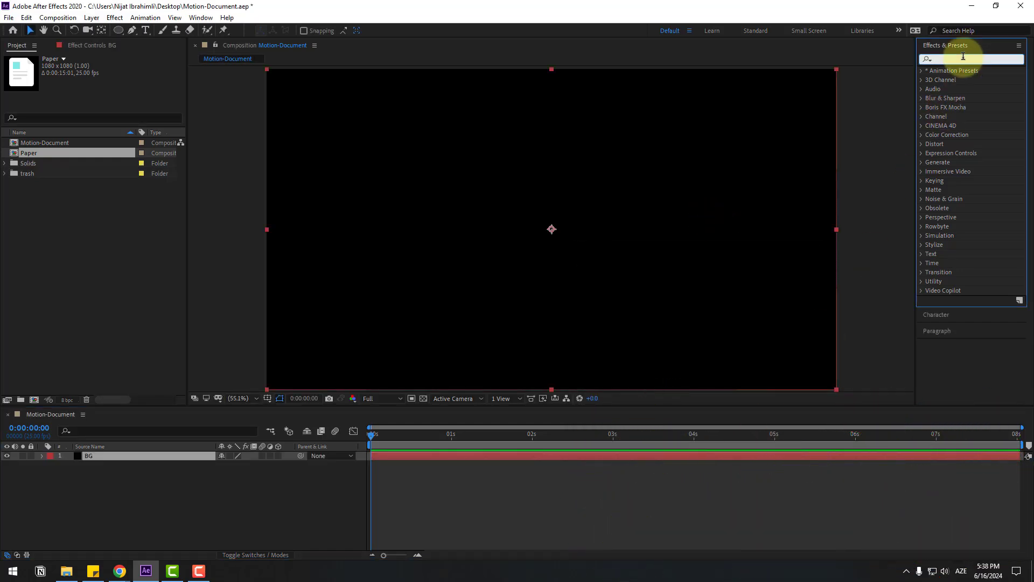
text(fill)
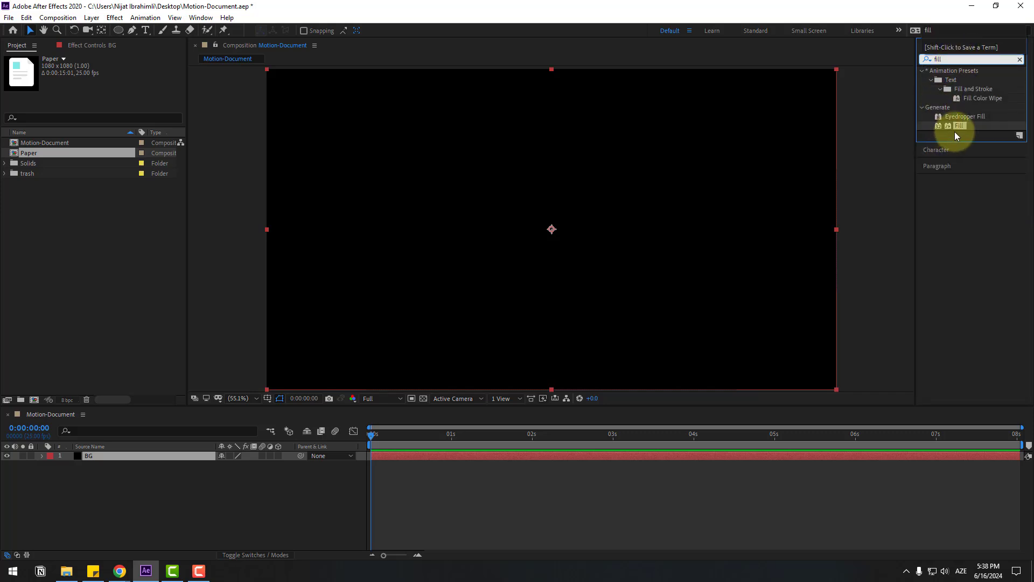
drag(954, 131, 97, 456)
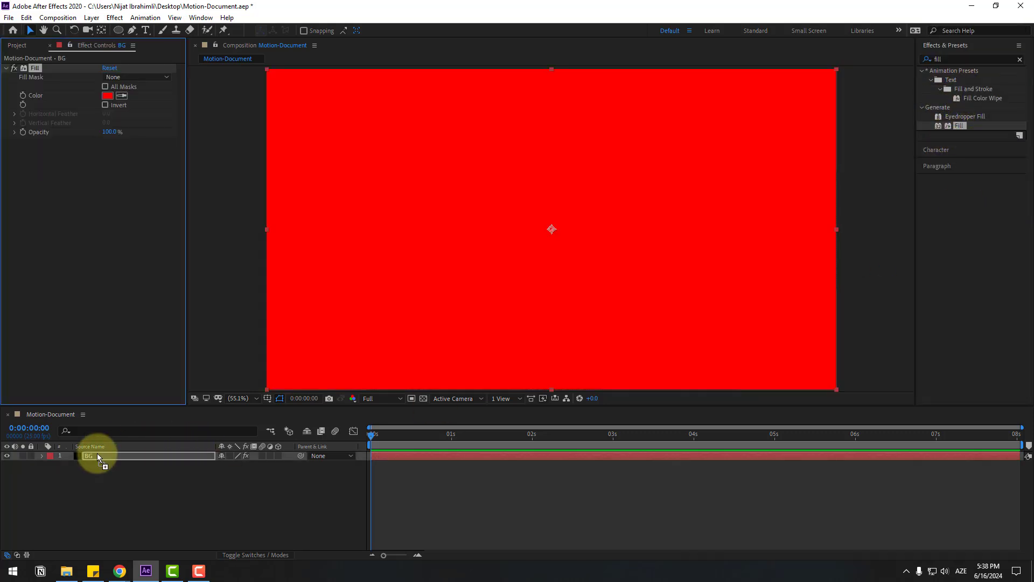
click(107, 97)
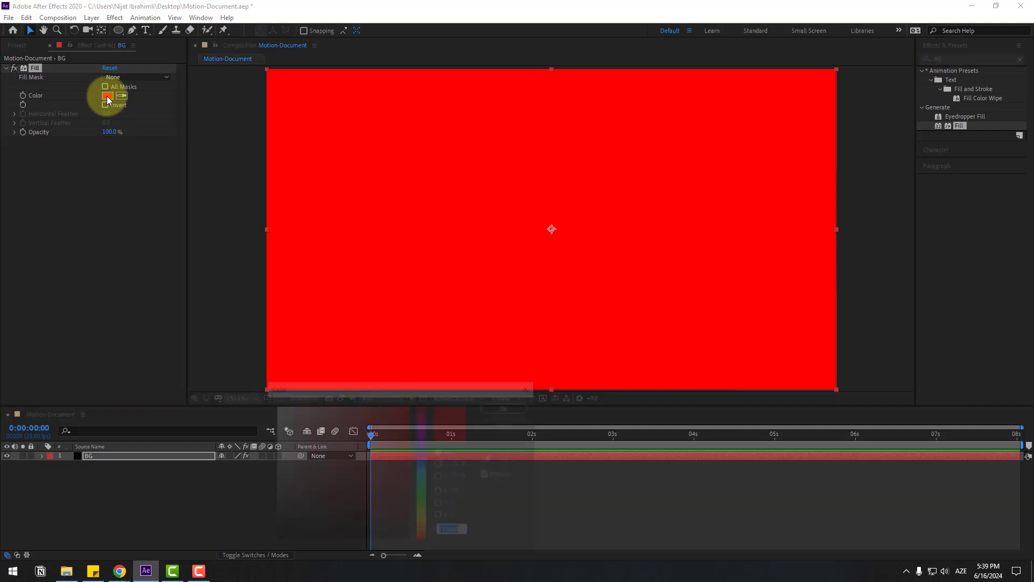
drag(423, 530, 423, 468)
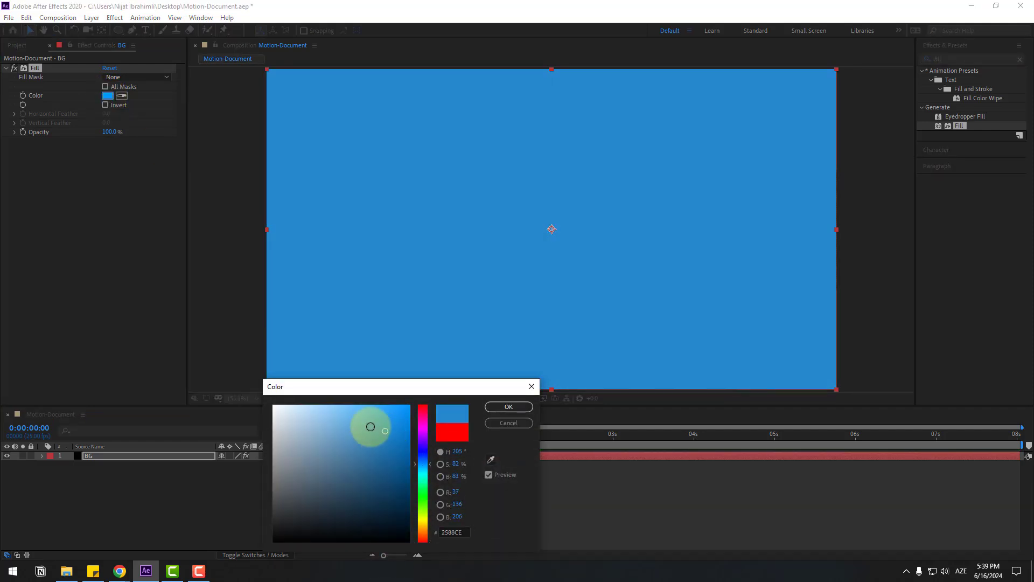
drag(370, 427, 392, 407)
click(509, 406)
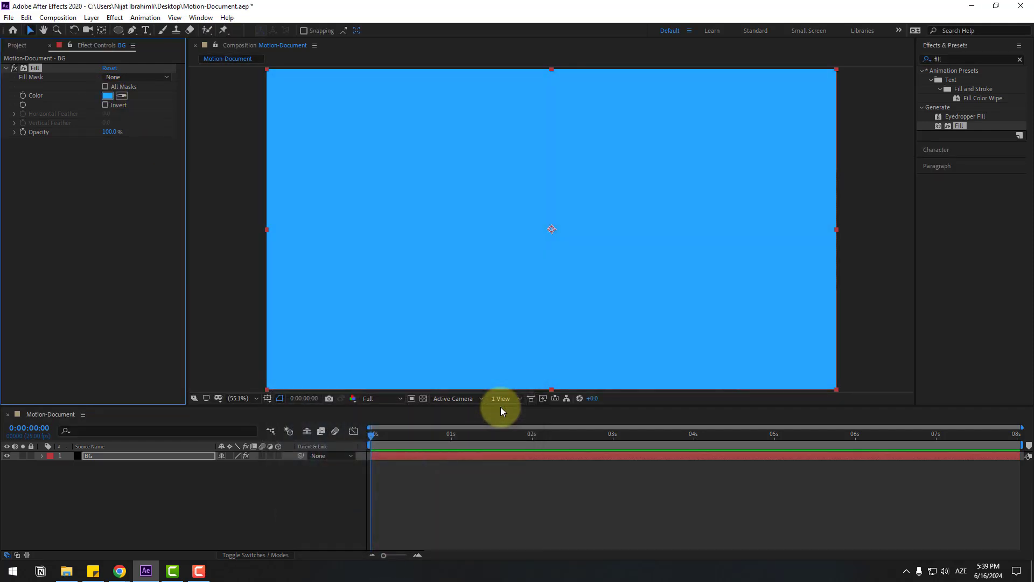
click(97, 498)
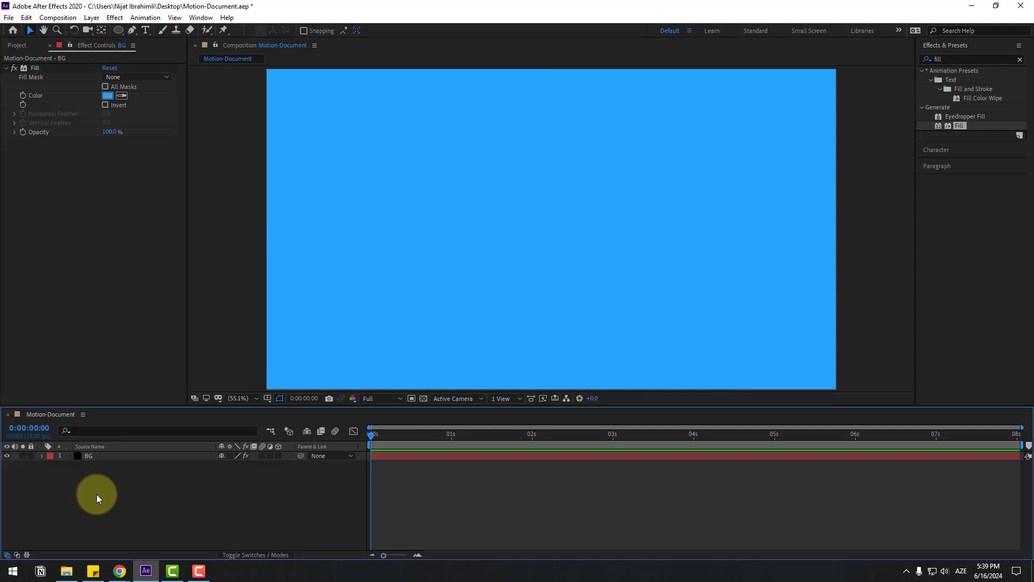
Add a 'hi' text layer and move it toward the composition centre.
click(146, 30)
click(444, 225)
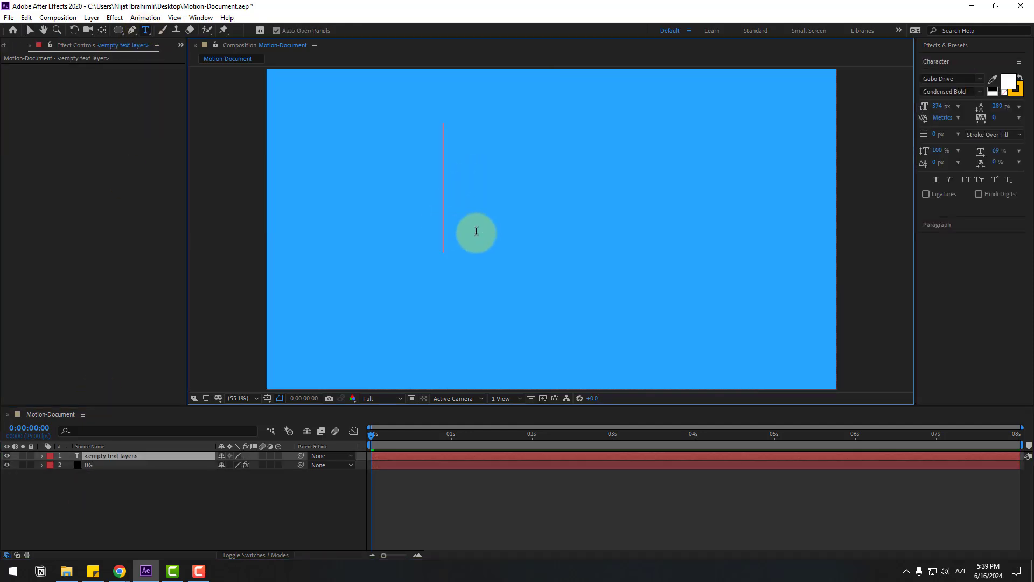
text(hi)
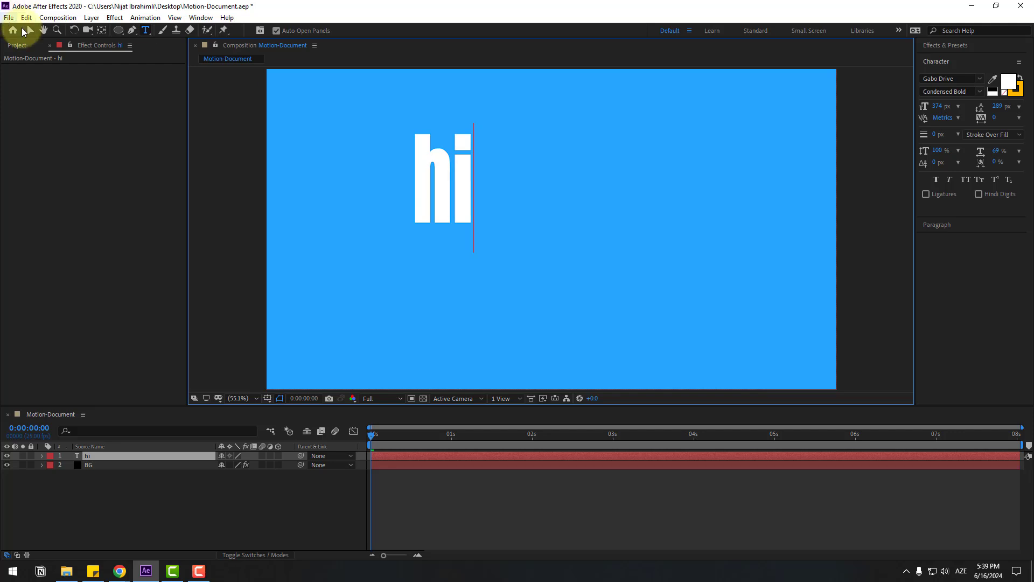
click(30, 31)
click(472, 186)
drag(451, 195, 530, 238)
Show Title/Action Safe guides and centre 'hi' vertically and horizontally with the Align panel.
click(280, 398)
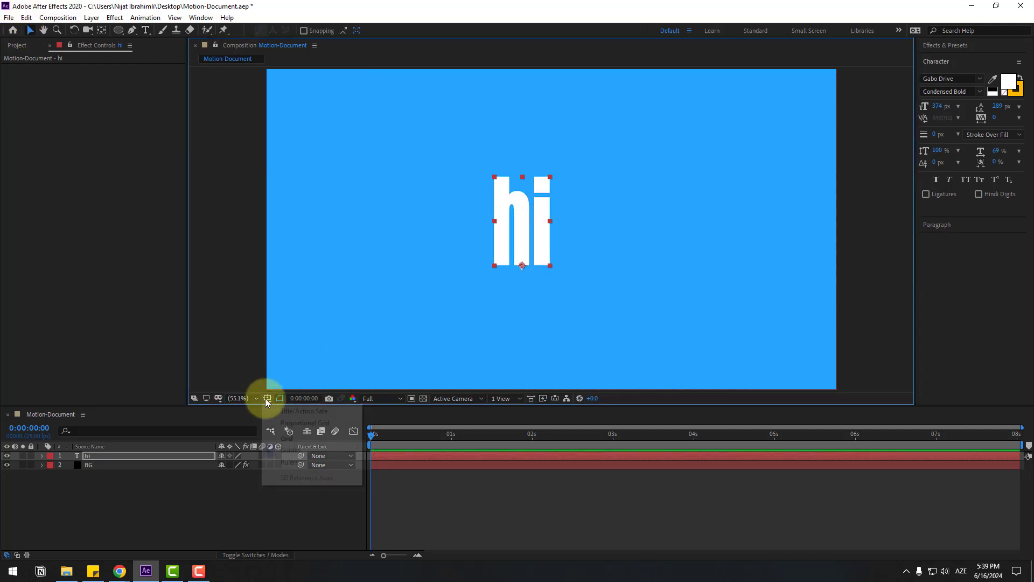
click(287, 407)
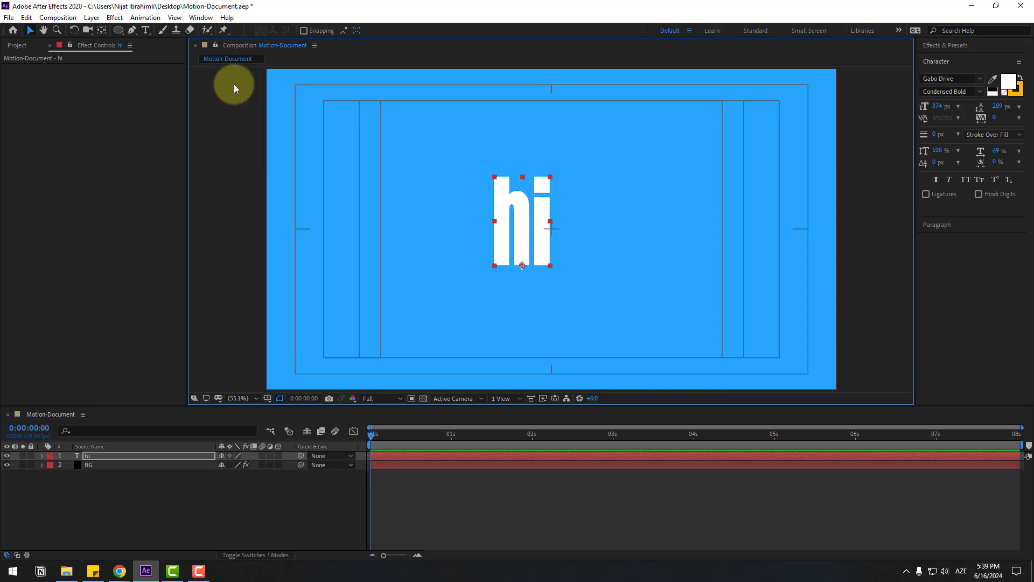
click(201, 17)
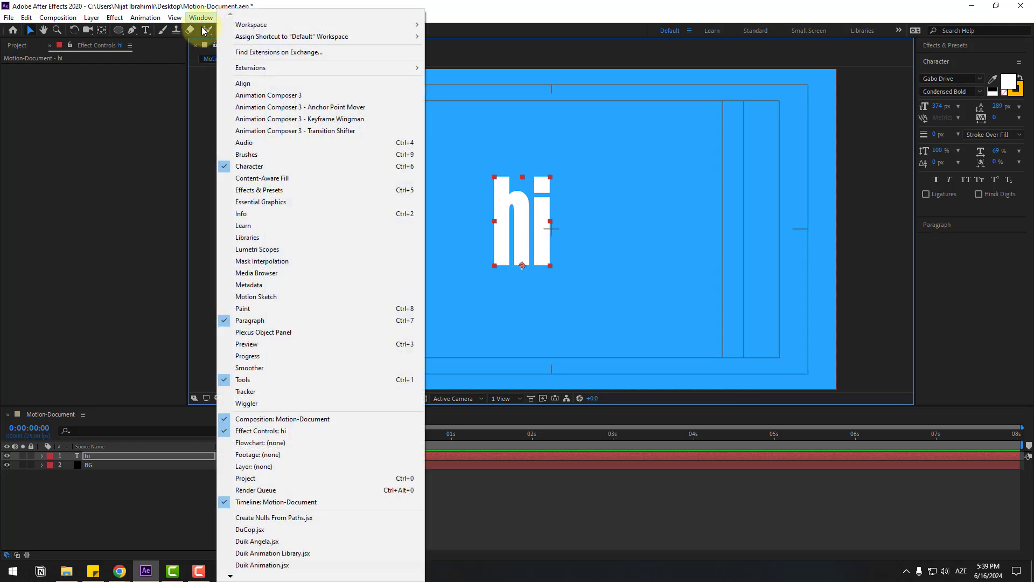
click(241, 85)
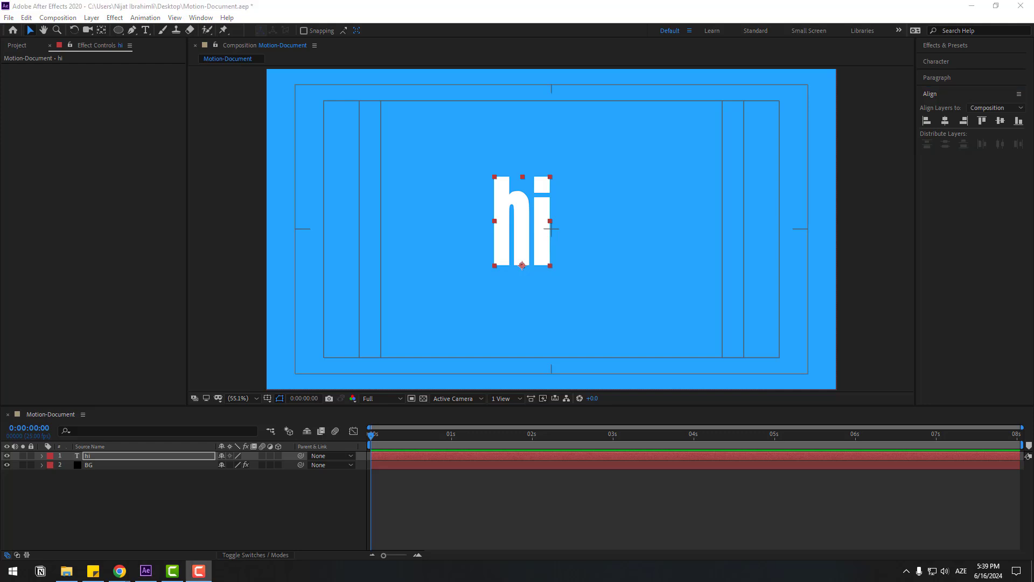
click(1000, 121)
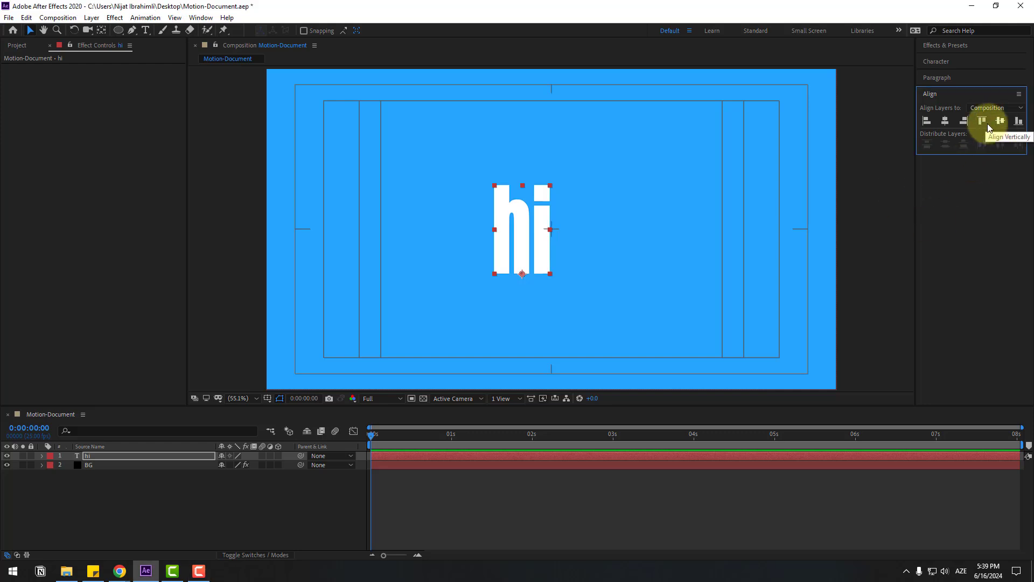
click(945, 122)
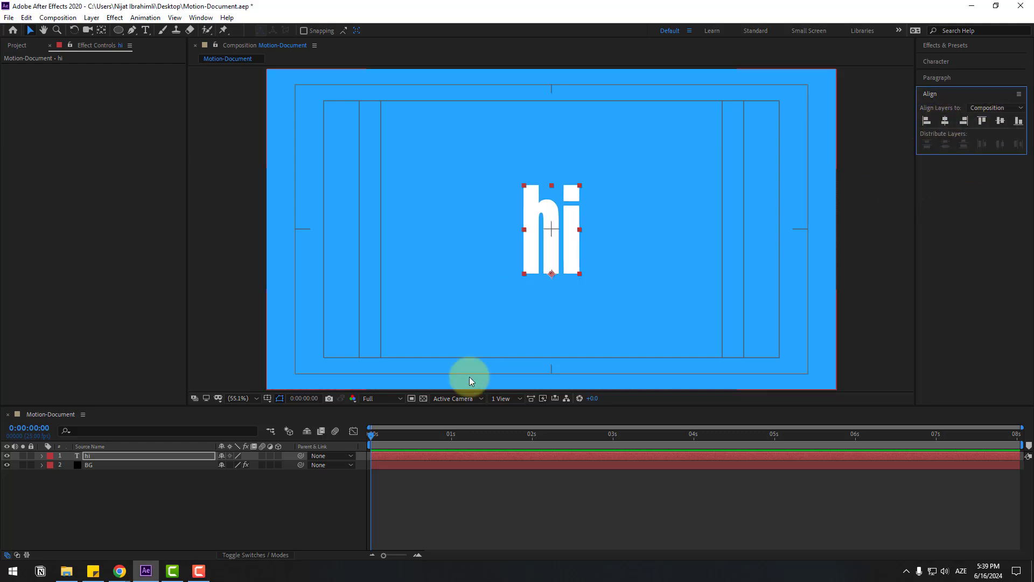
Move the hi layer's anchor point to the centre of the text with Pan Behind.
click(105, 497)
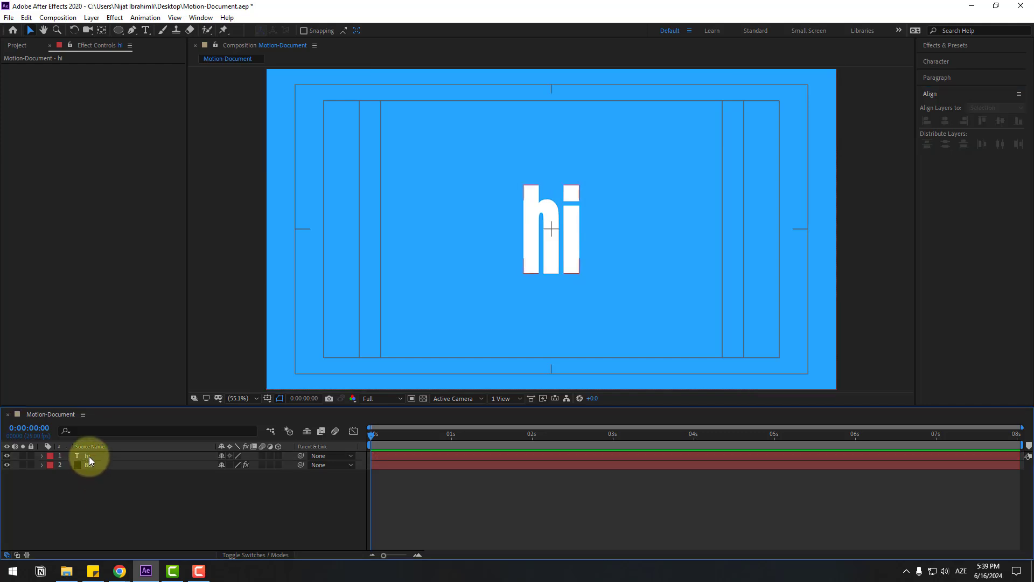
click(89, 457)
click(102, 29)
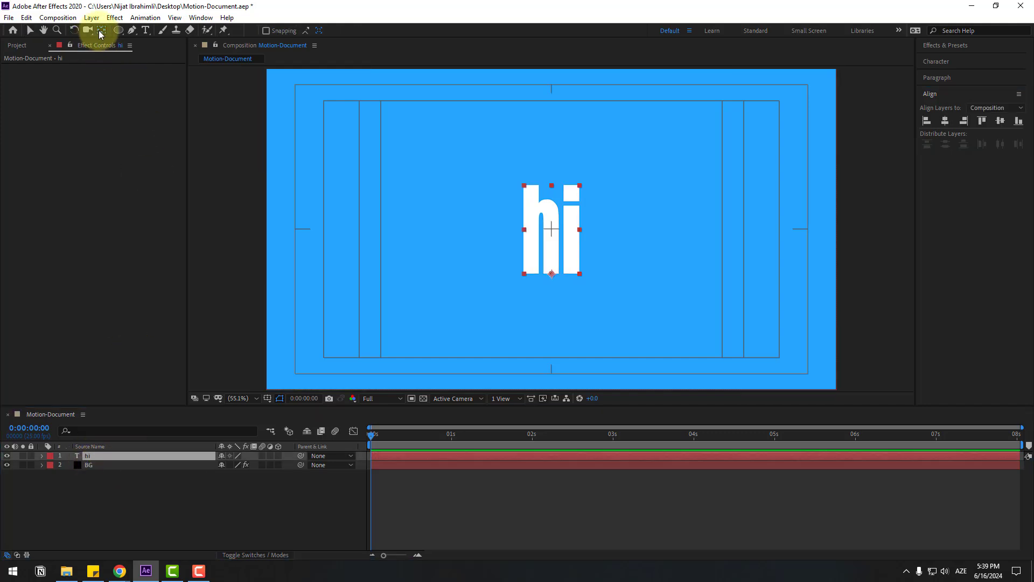
drag(553, 275, 554, 279)
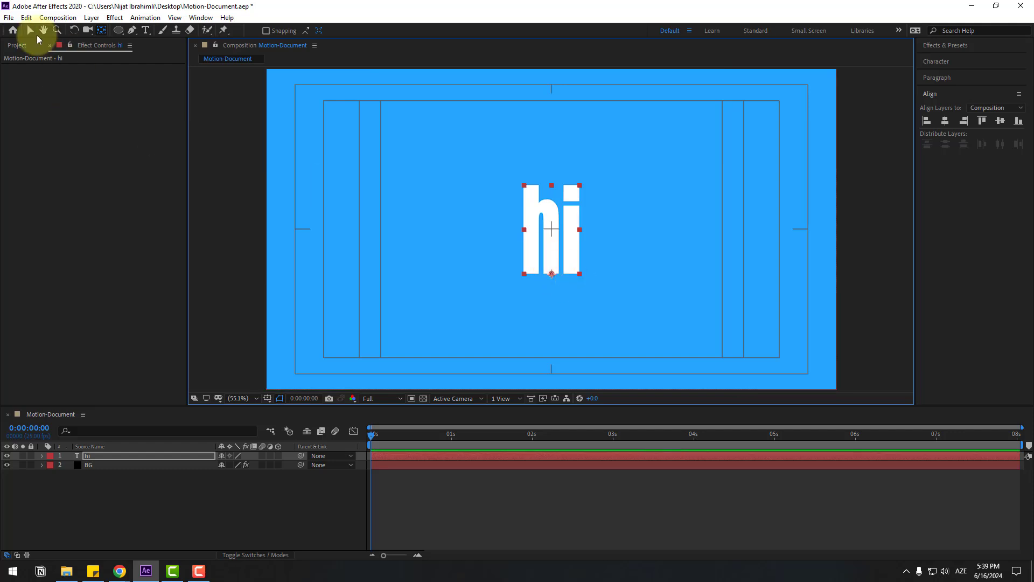
click(34, 33)
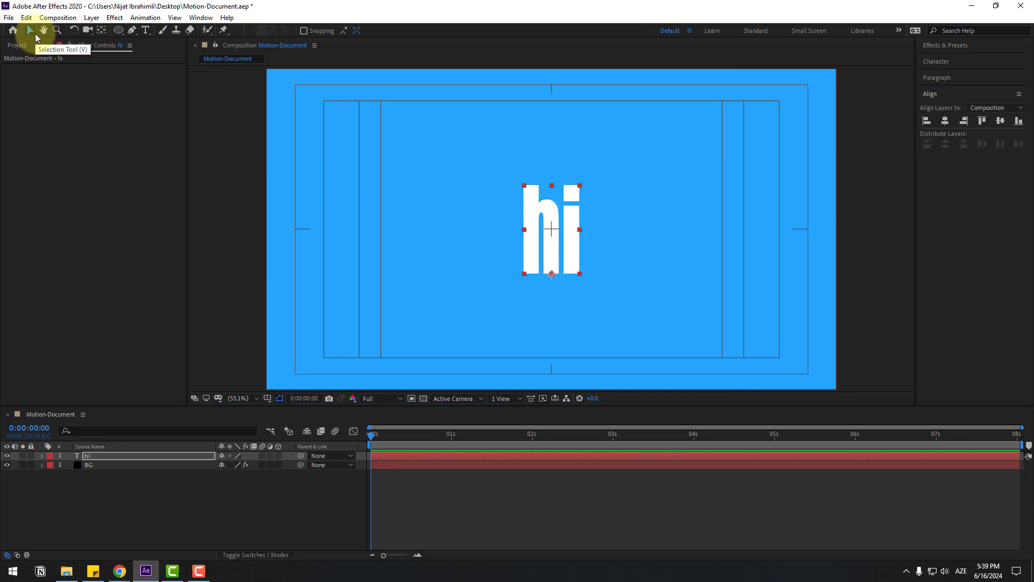
Open the Animation Composer 3 panel and move it aside to uncover the text.
click(200, 20)
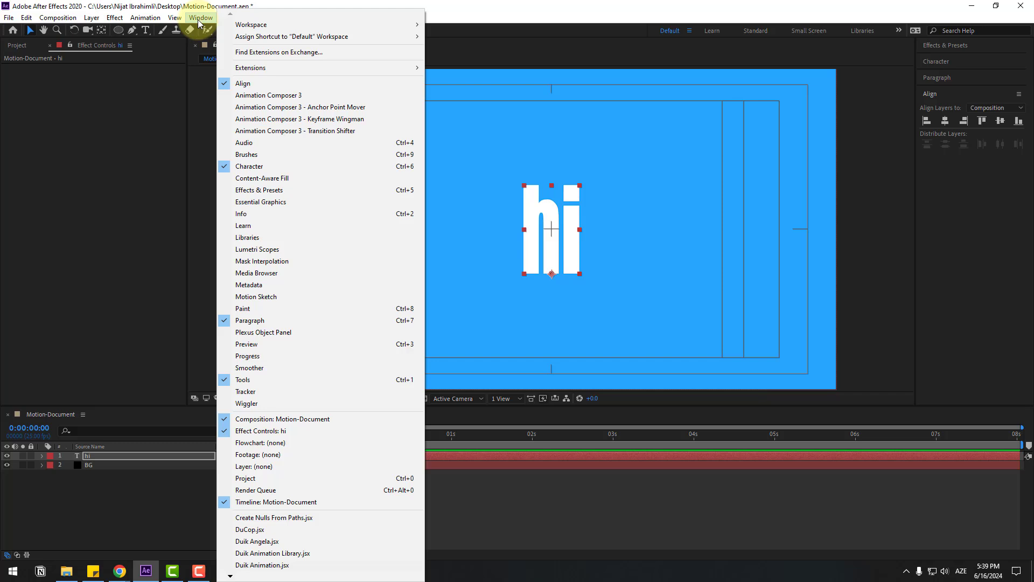
click(308, 96)
drag(718, 138, 582, 152)
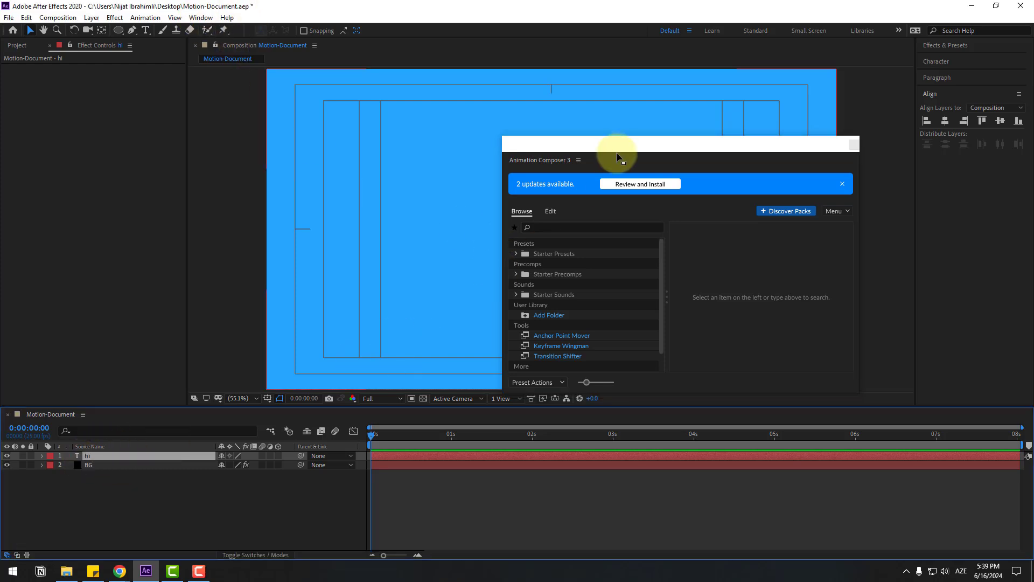
drag(619, 143, 404, 330)
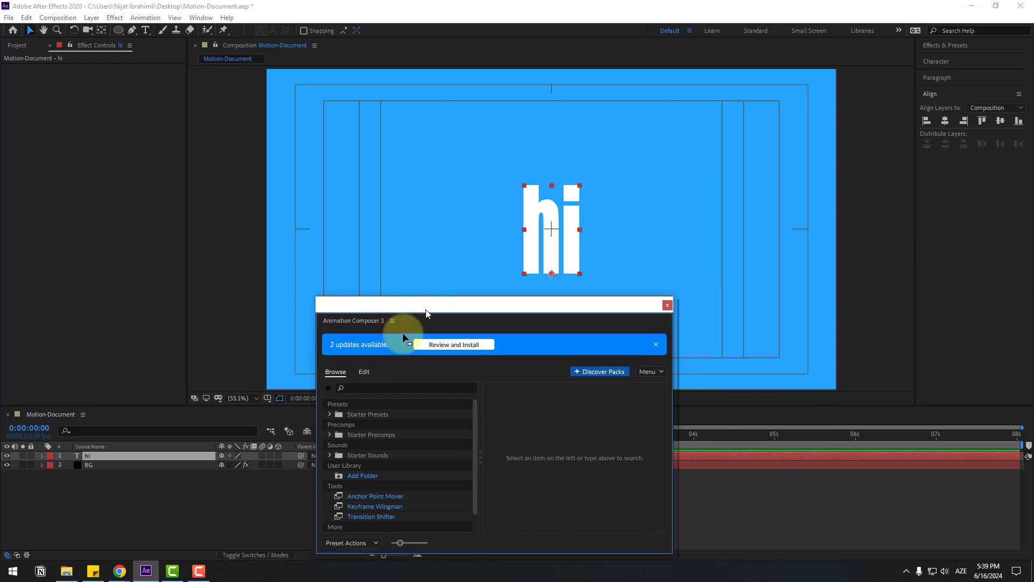
Preview character text presets and apply Overshoot Position & Scale Characters to hi.
click(329, 415)
click(340, 445)
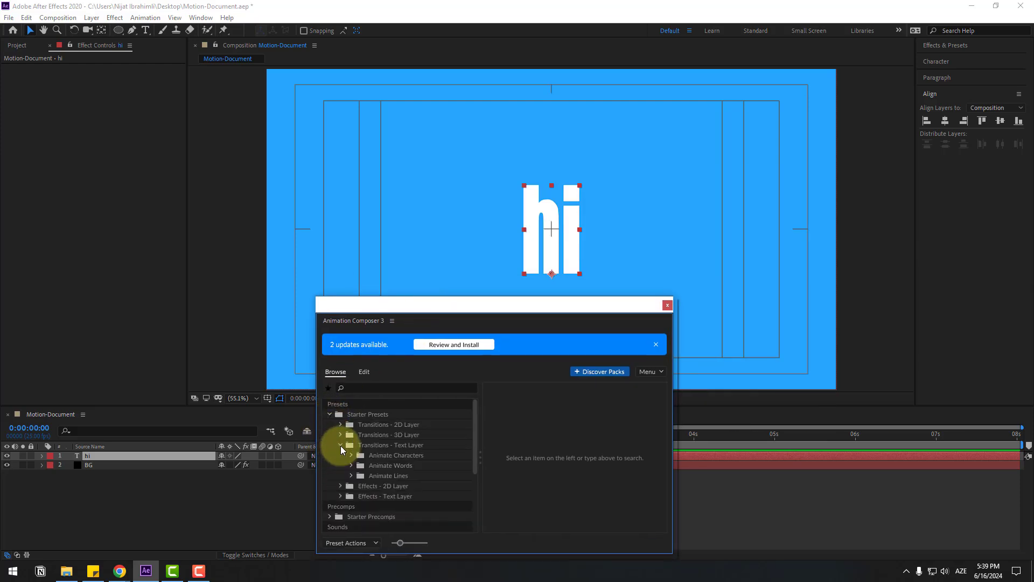
click(351, 456)
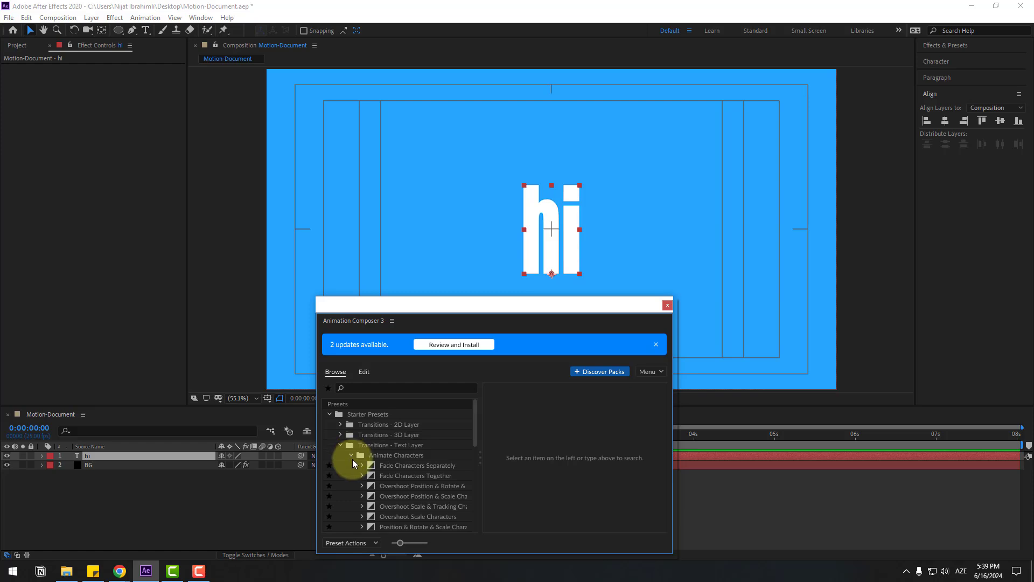
click(400, 486)
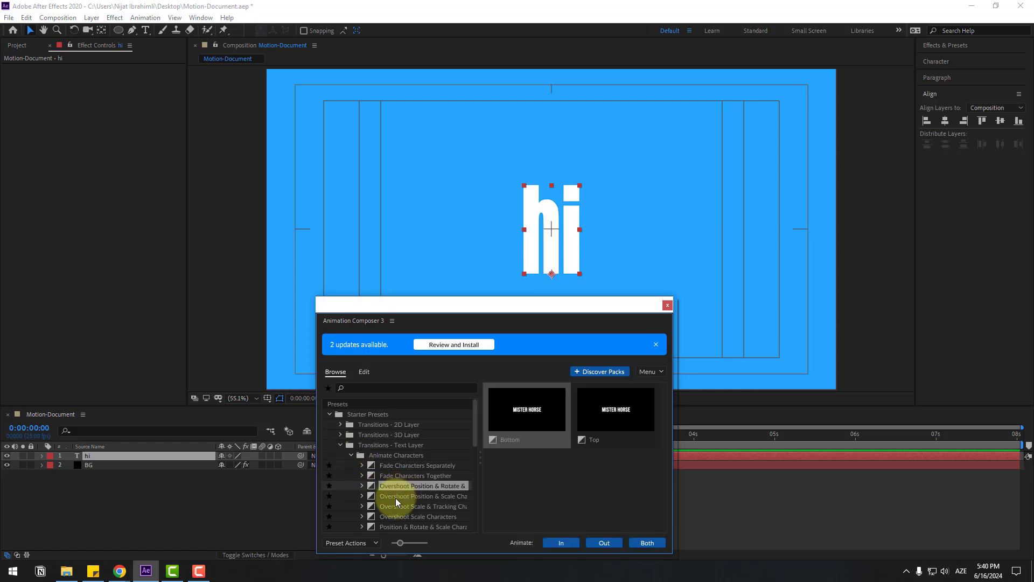
click(396, 496)
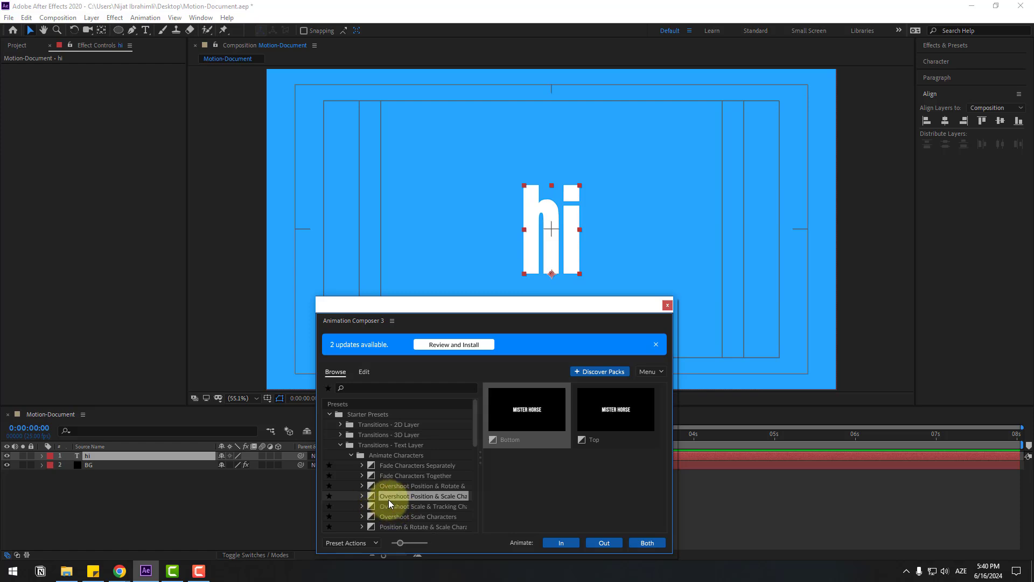
click(563, 543)
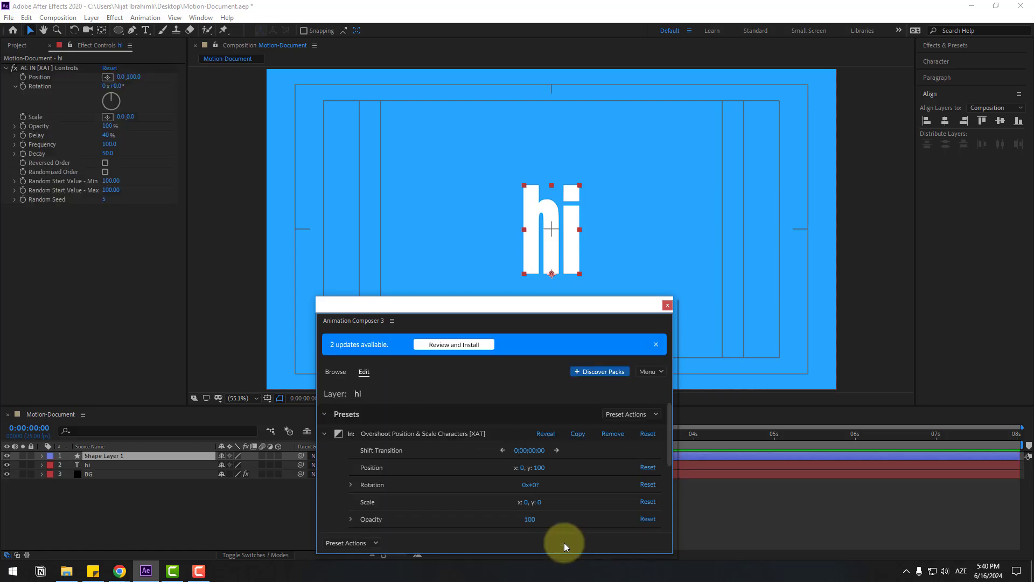
Close Animation Composer, move the hi layer's TR In marker earlier, and preview.
click(670, 305)
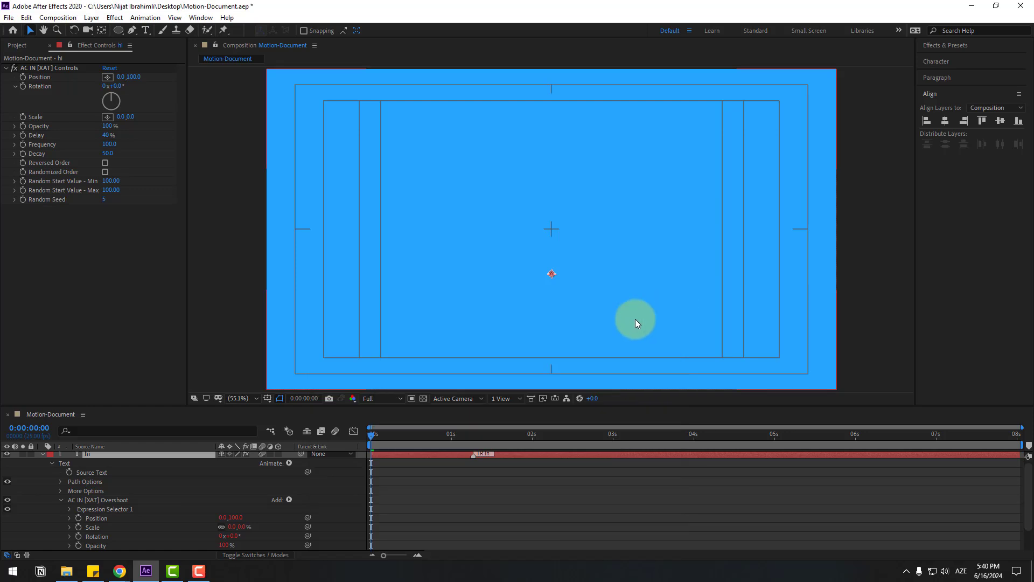
click(43, 455)
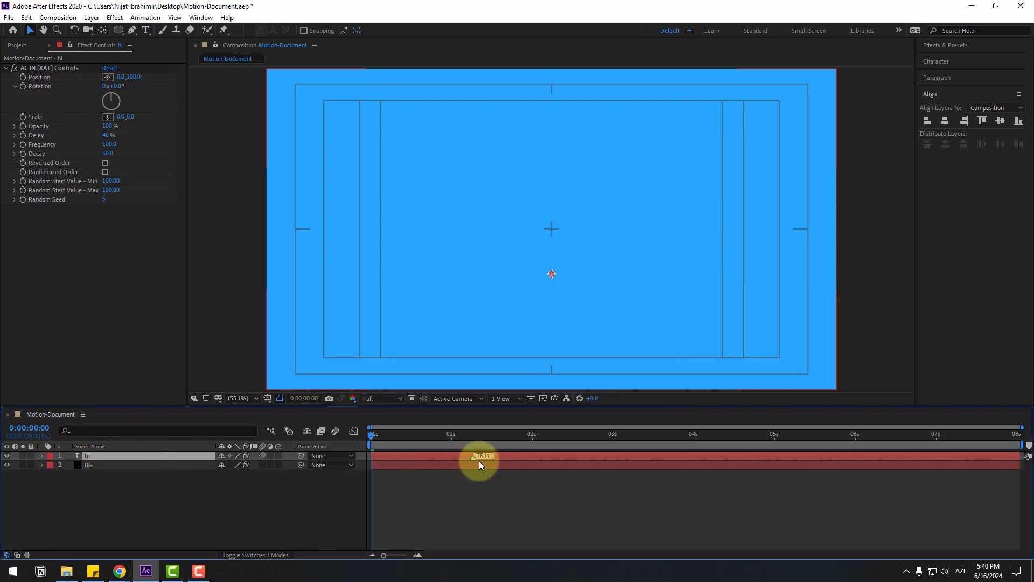
drag(474, 457, 485, 457)
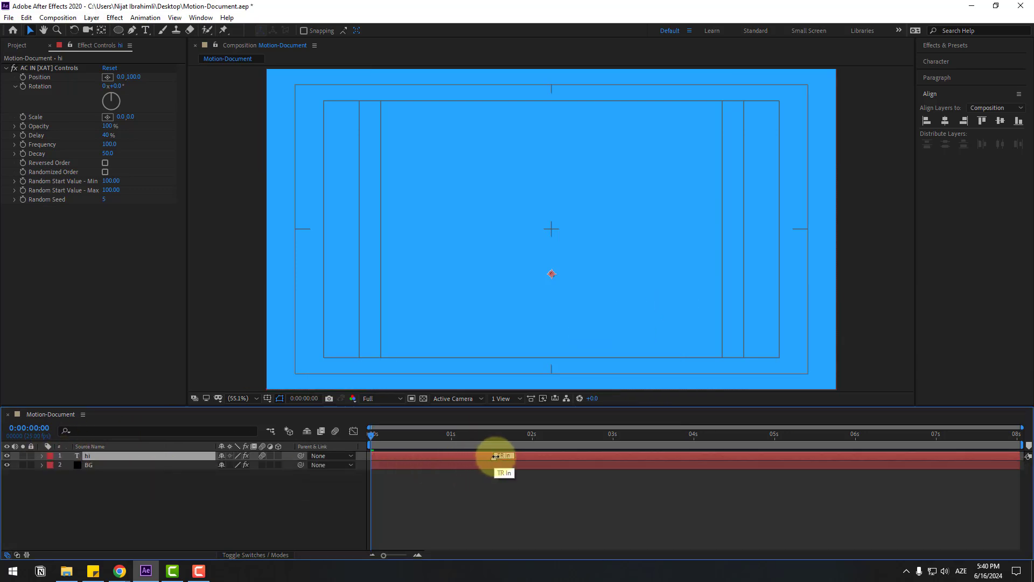
click(493, 506)
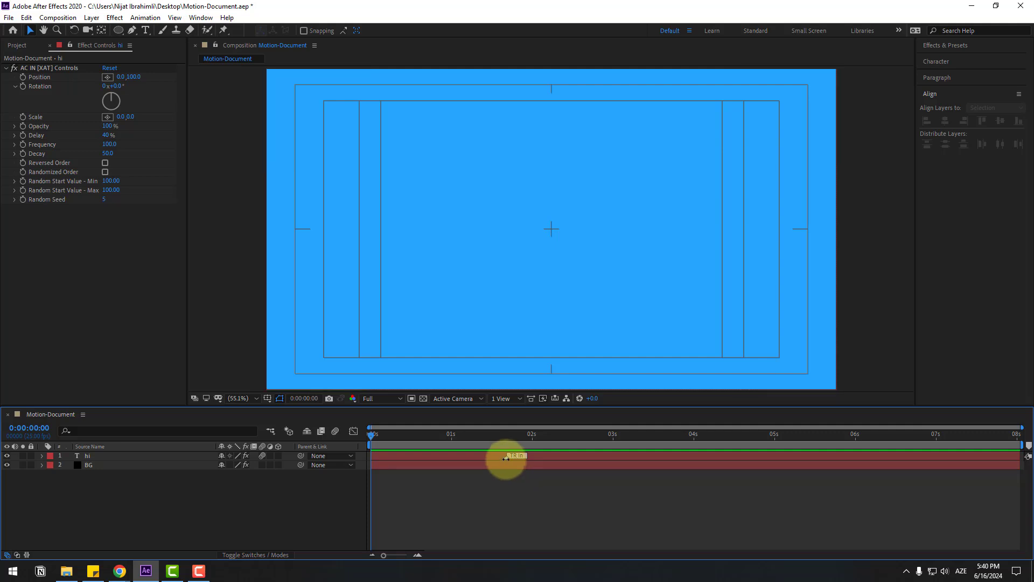
drag(506, 461, 449, 463)
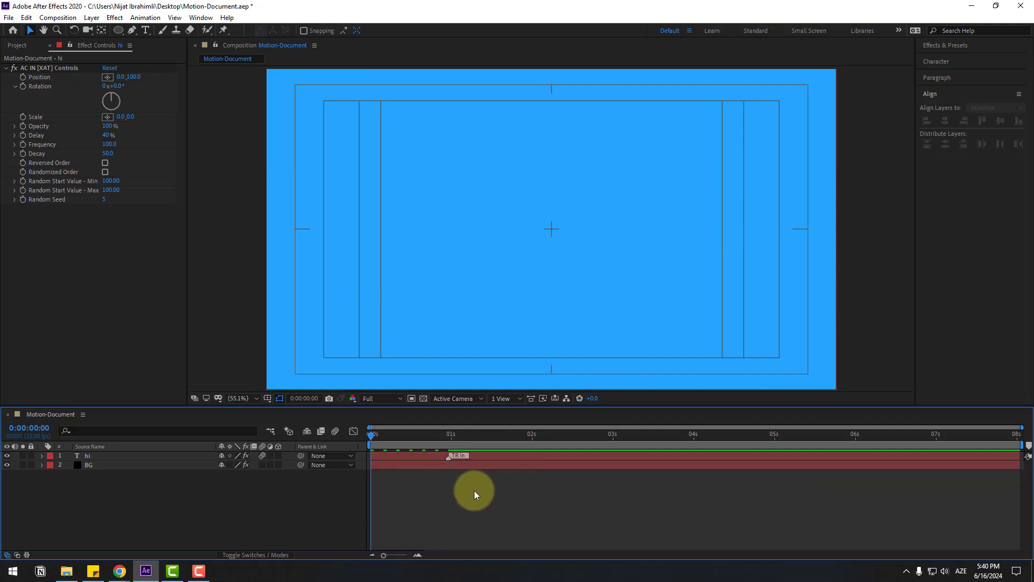
key(space)
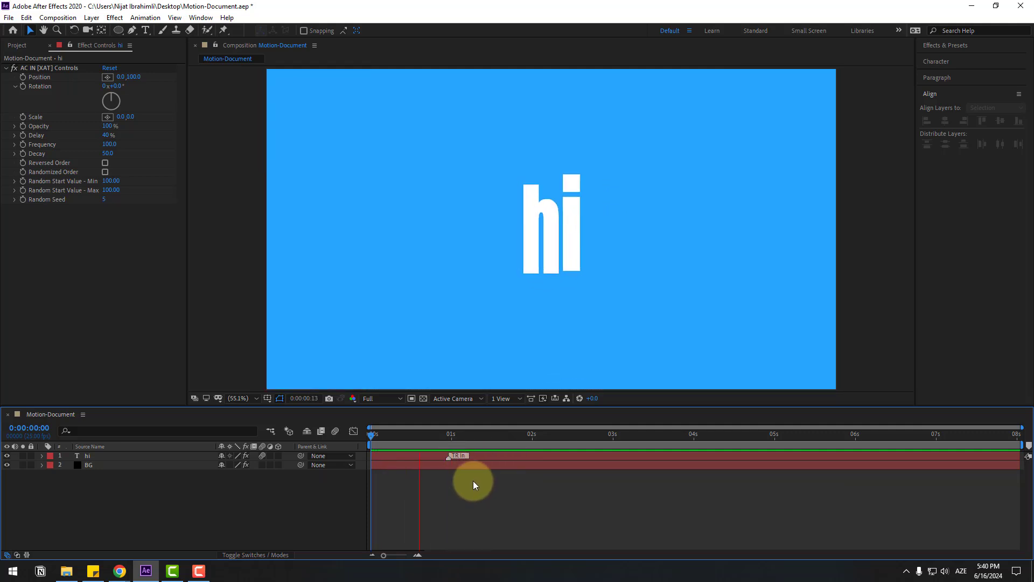
Set a 0° Rotation keyframe on hi at 0:00:01:09, then jump to 0:00:01:19.
drag(451, 434, 480, 433)
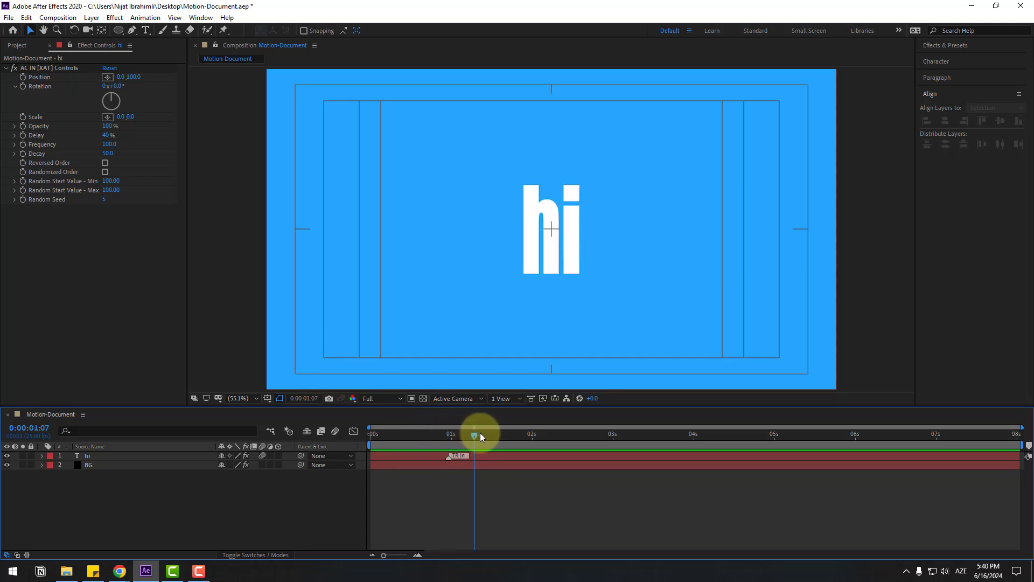
click(91, 456)
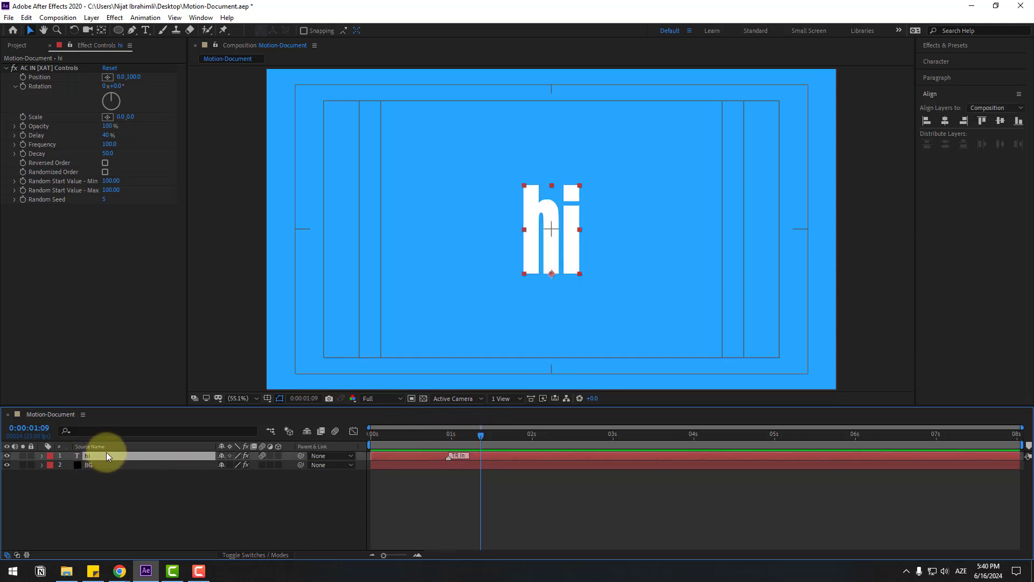
key(r)
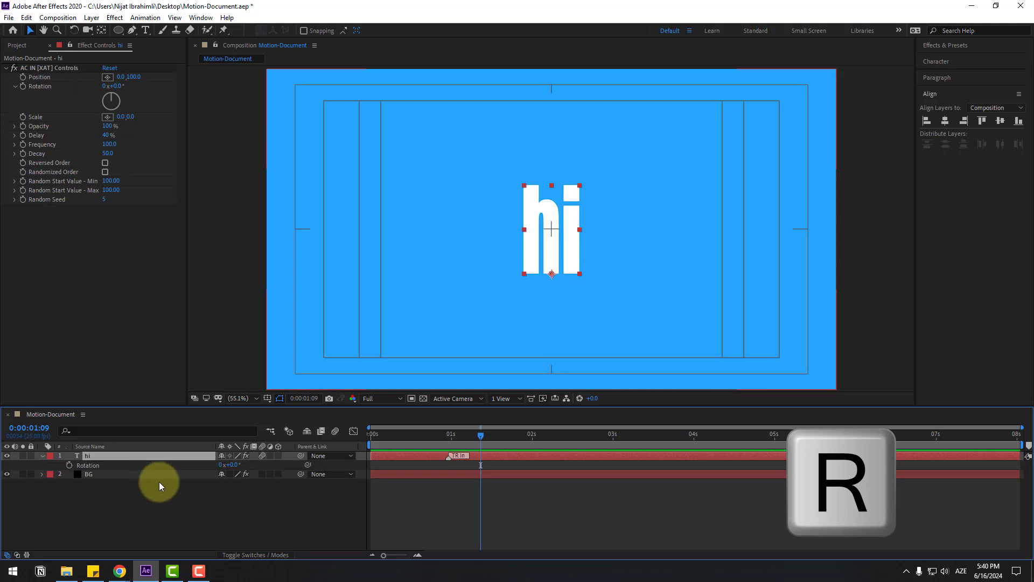
click(69, 465)
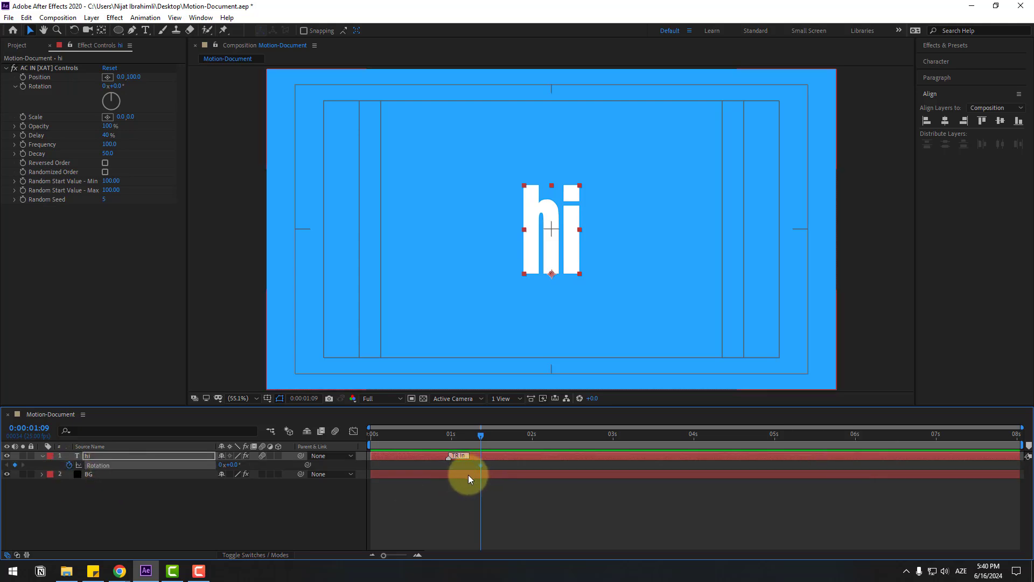
key(shift+Page_Down)
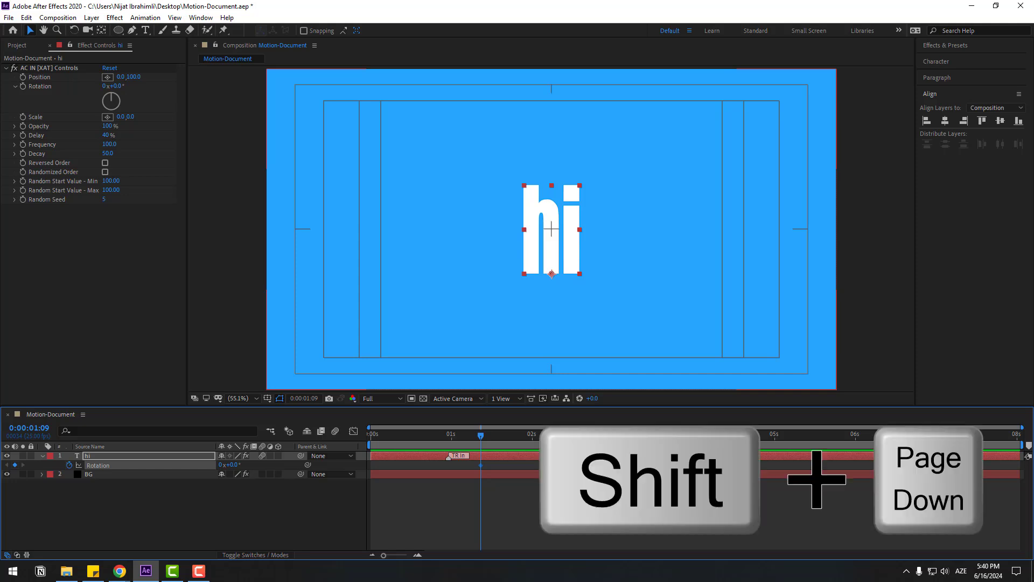
click(303, 400)
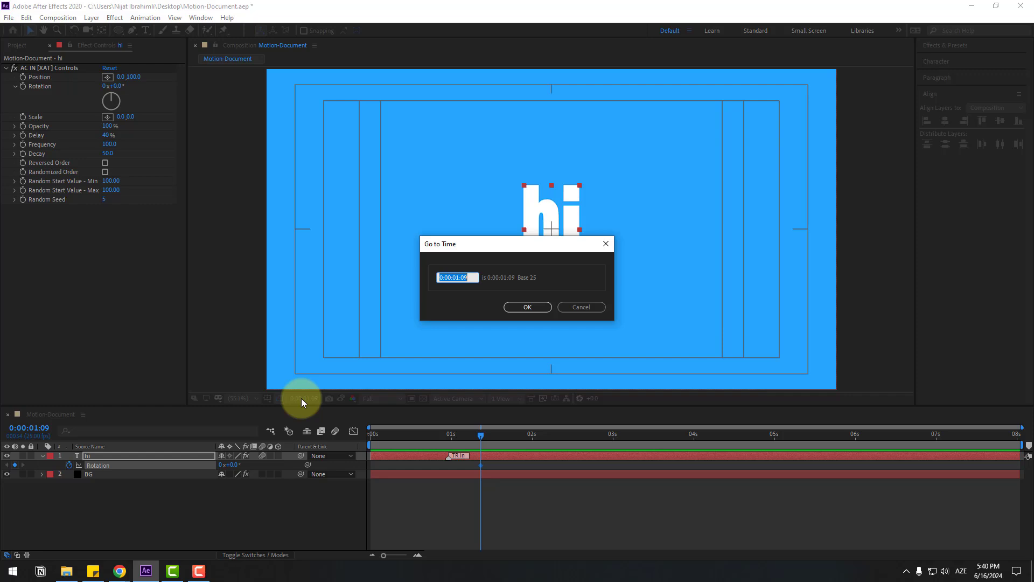
text(+10)
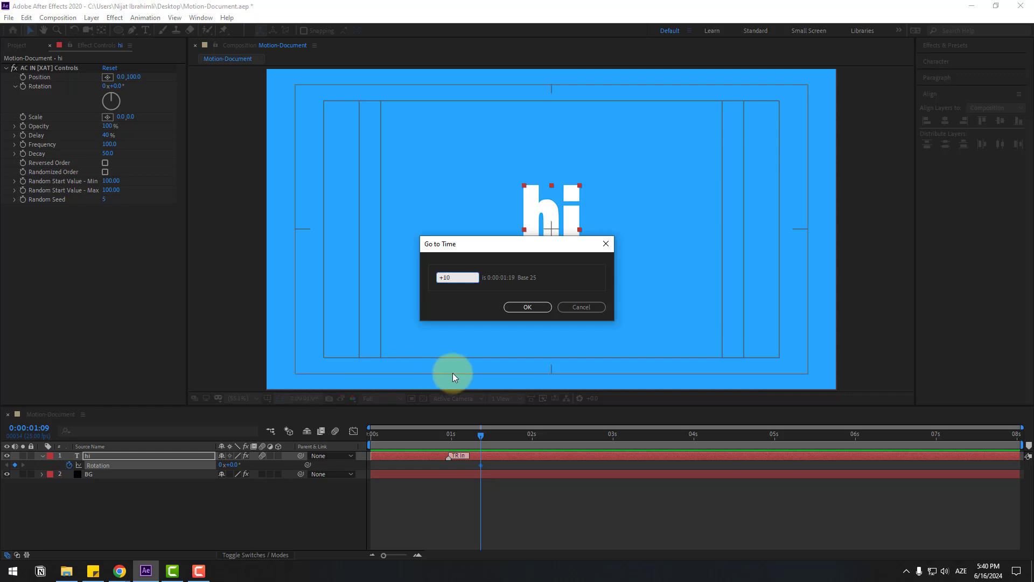
click(537, 308)
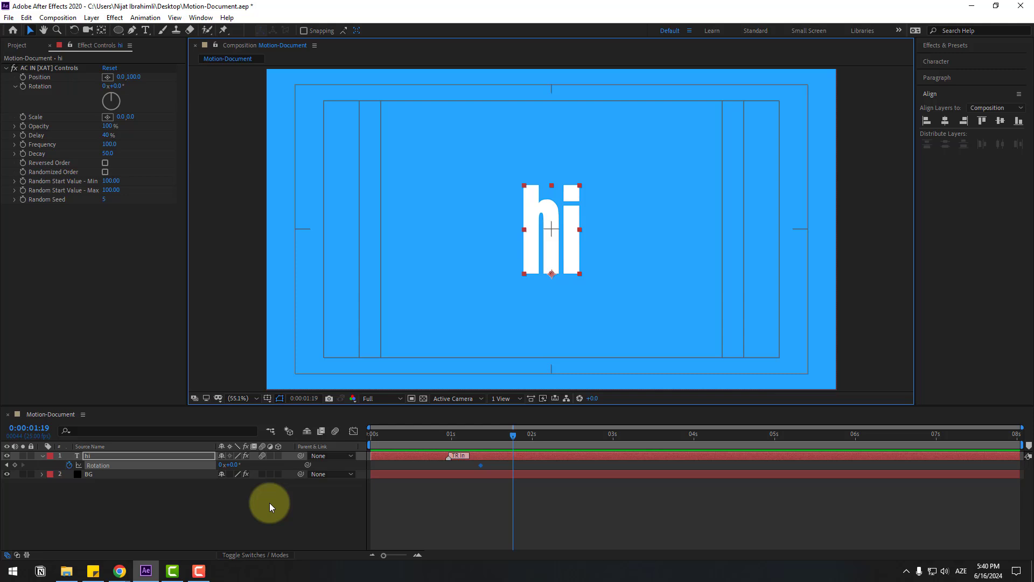
Set hi's Rotation to 274° at 0:00:01:19 and apply Easy Ease to both keyframes.
click(270, 506)
drag(237, 464, 399, 457)
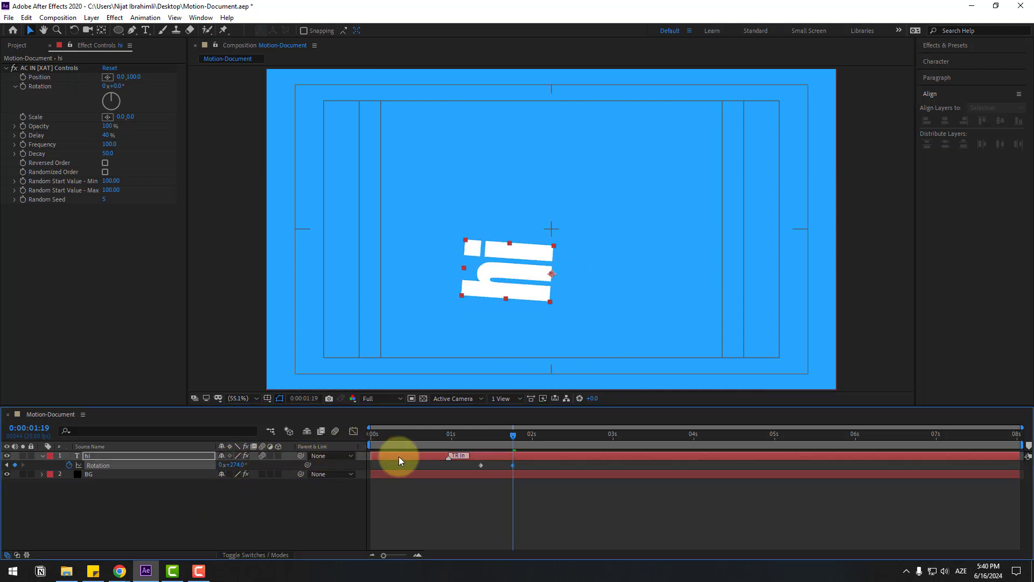
right_click(481, 466)
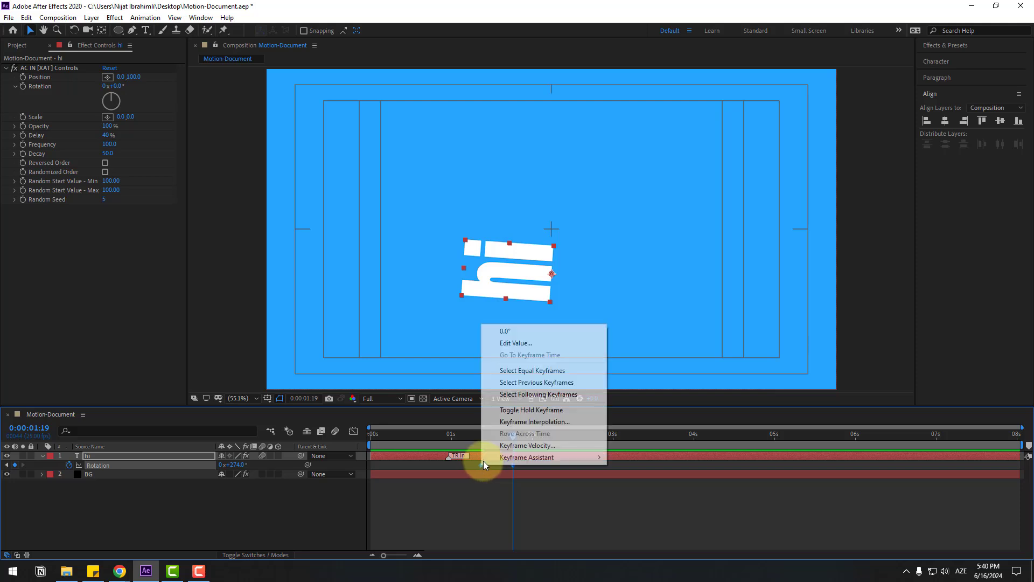
mouse_move(582, 458)
click(760, 493)
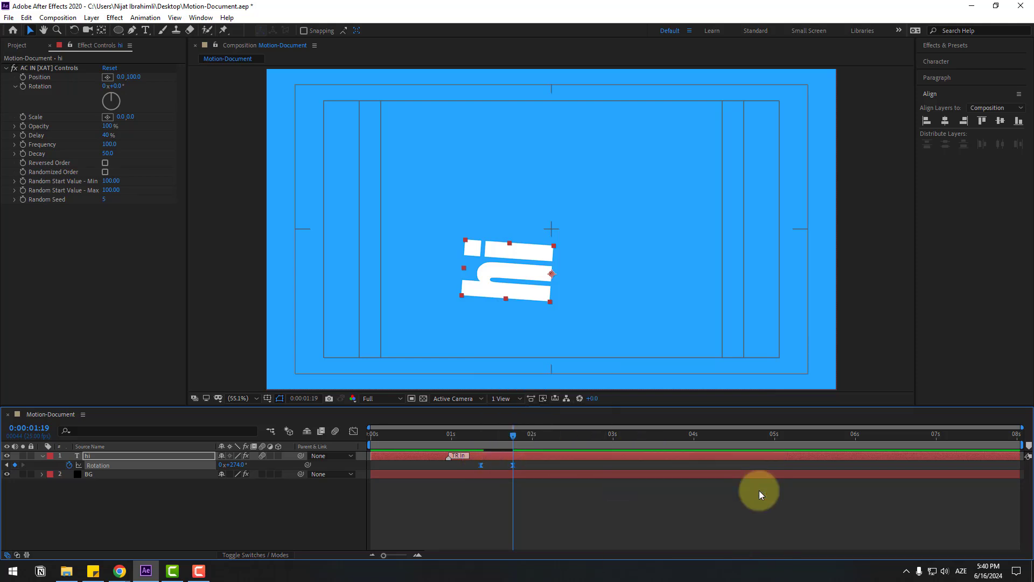
drag(506, 432, 486, 435)
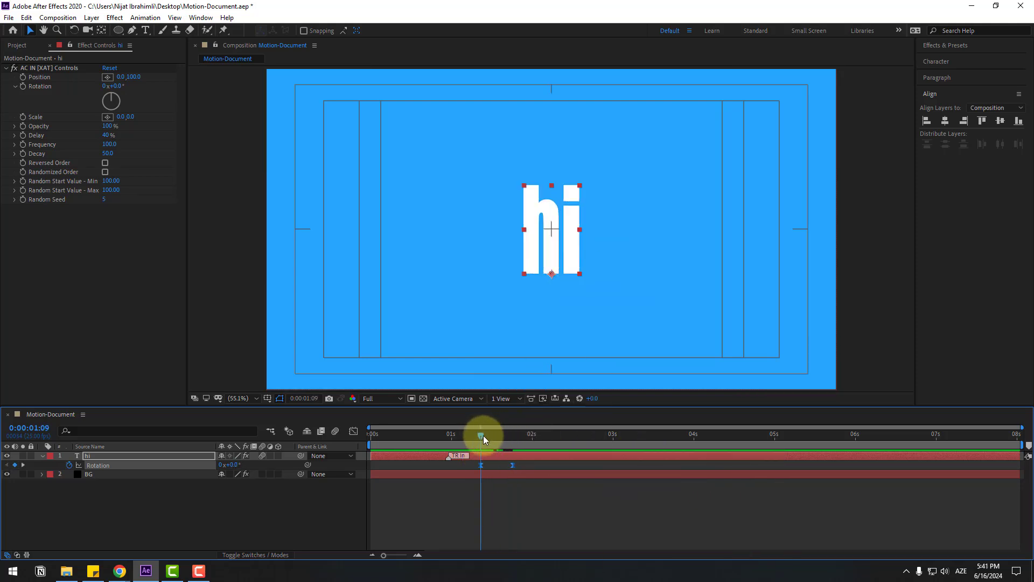
Keyframe hi's Scale at 100% at 0:00:01:09 and 0% at 0:00:01:19.
key(shift+s)
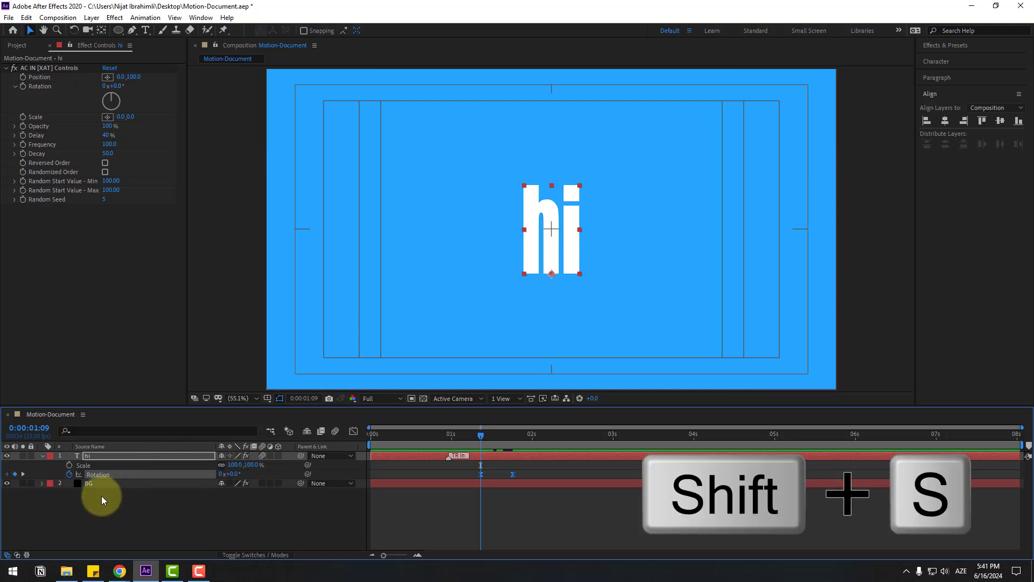
click(91, 497)
click(69, 465)
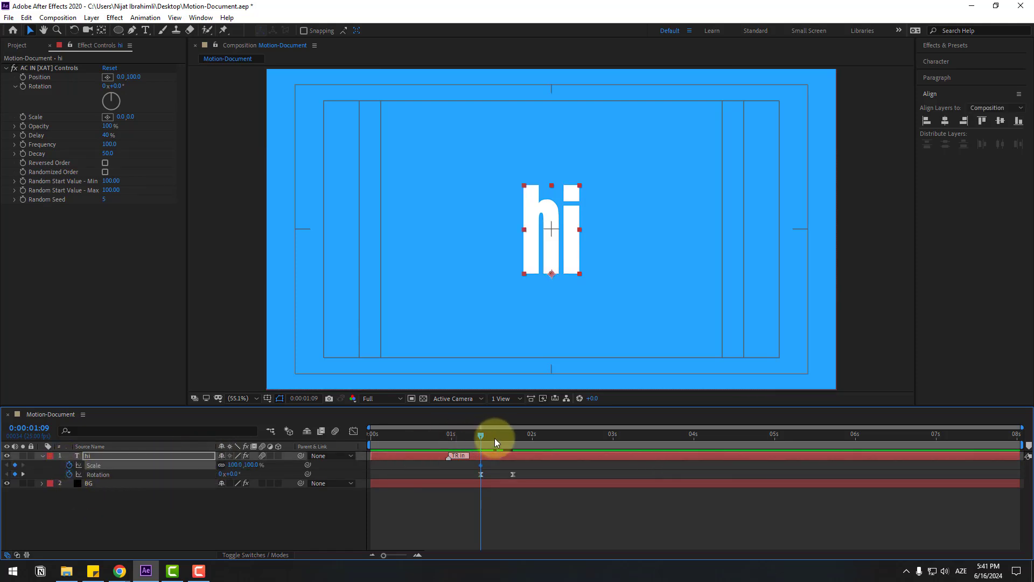
drag(495, 438, 513, 436)
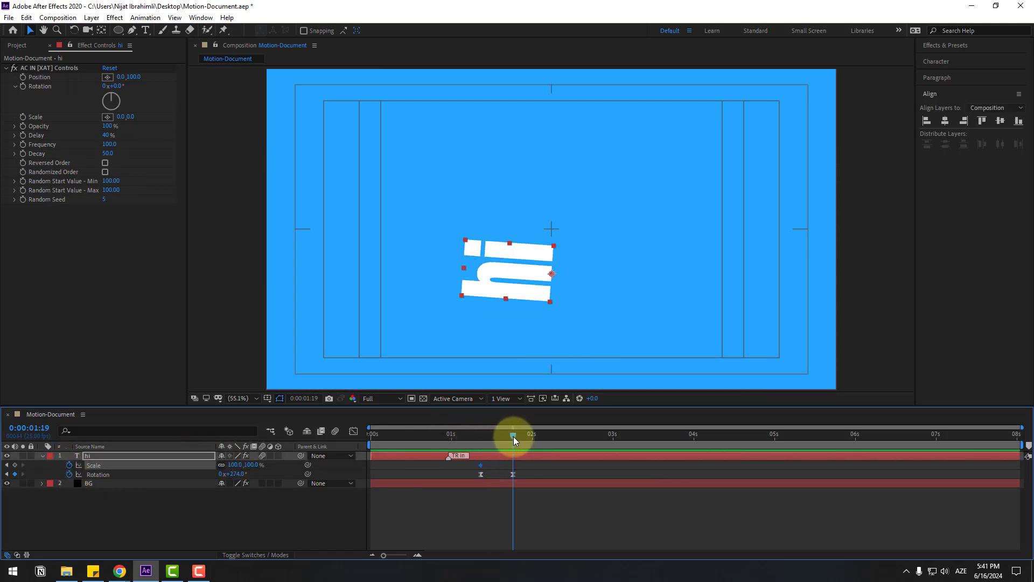
click(235, 465)
key(Return)
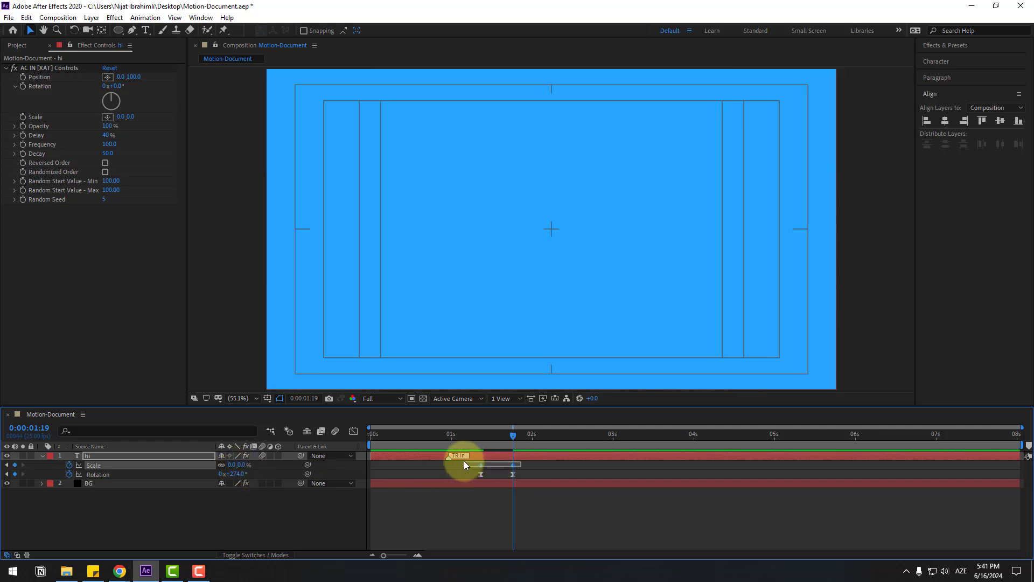
Apply Easy Ease to all the Scale and Rotation keyframes.
drag(466, 464, 466, 464)
right_click(481, 466)
mouse_move(538, 458)
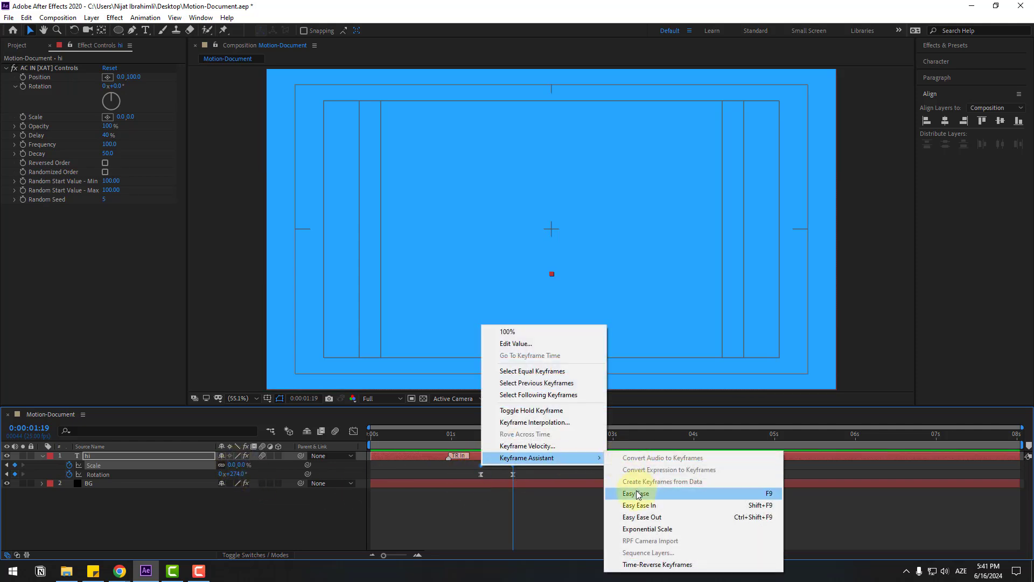
click(694, 493)
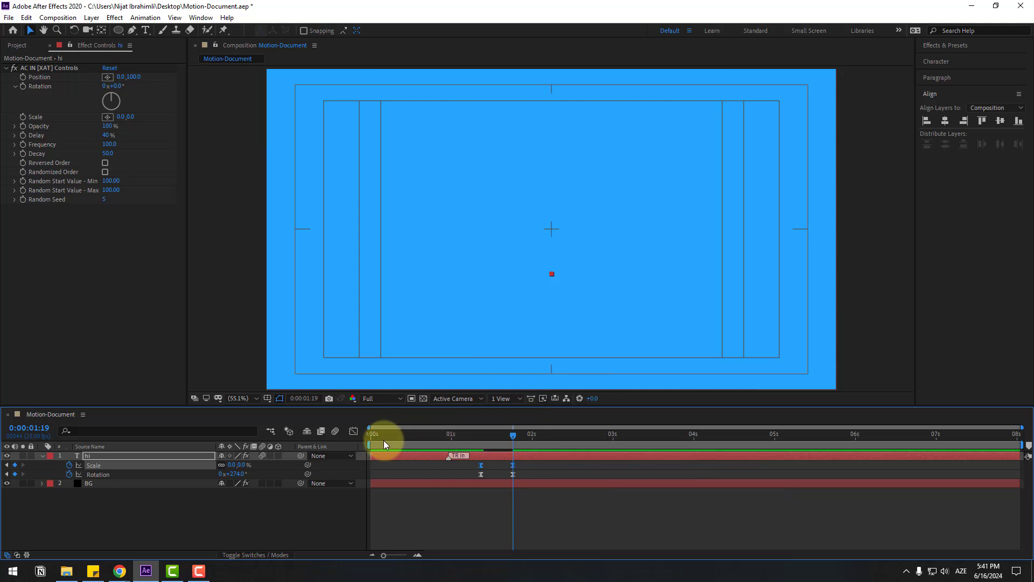
Start the work area near 1.3 seconds, preview, and shift the keyframes slightly later.
drag(366, 444, 463, 447)
key(space)
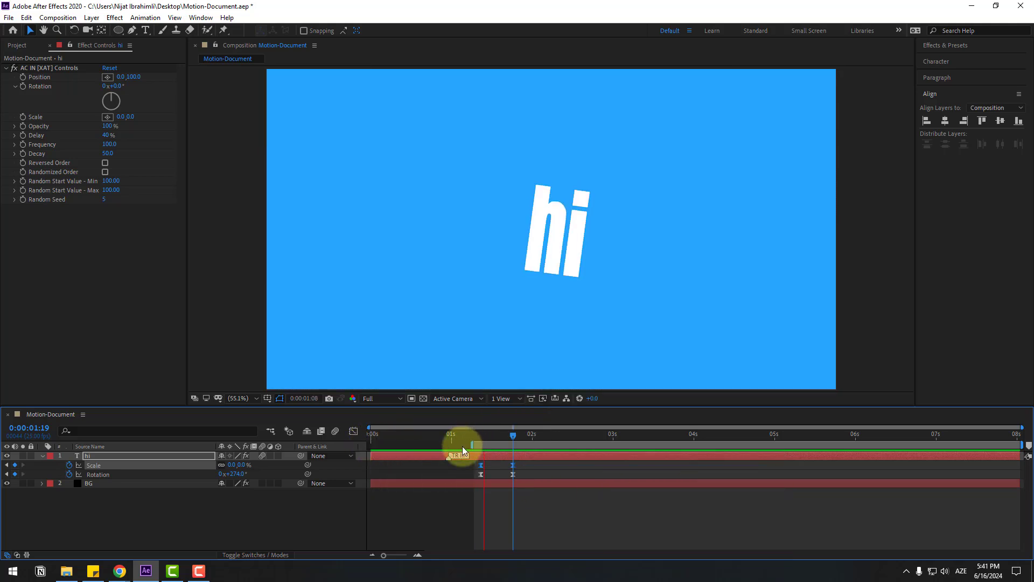
key(space)
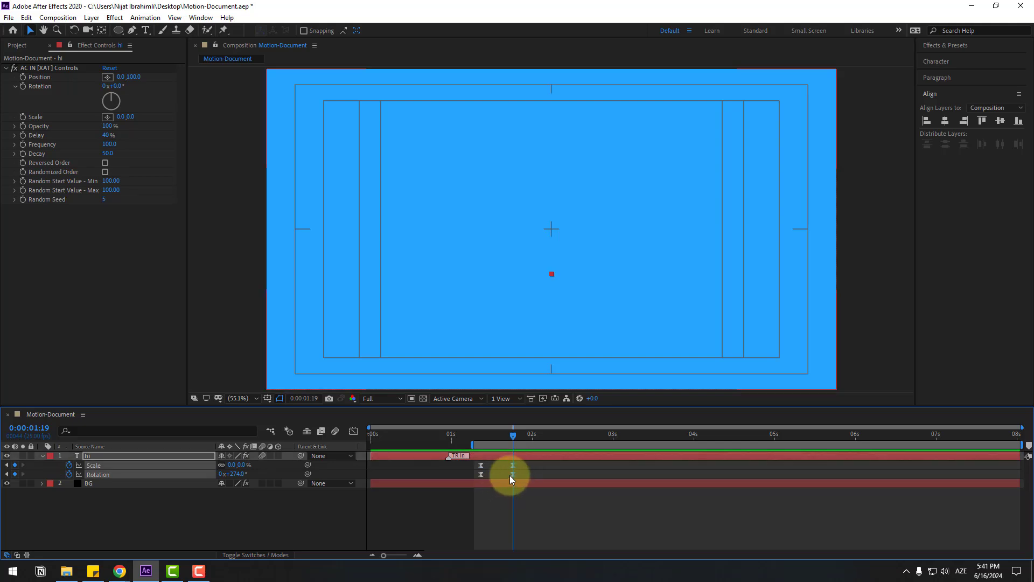
mouse_move(511, 473)
mouse_down()
mouse_move(532, 467)
mouse_move(493, 474)
mouse_up()
shift+click(481, 474)
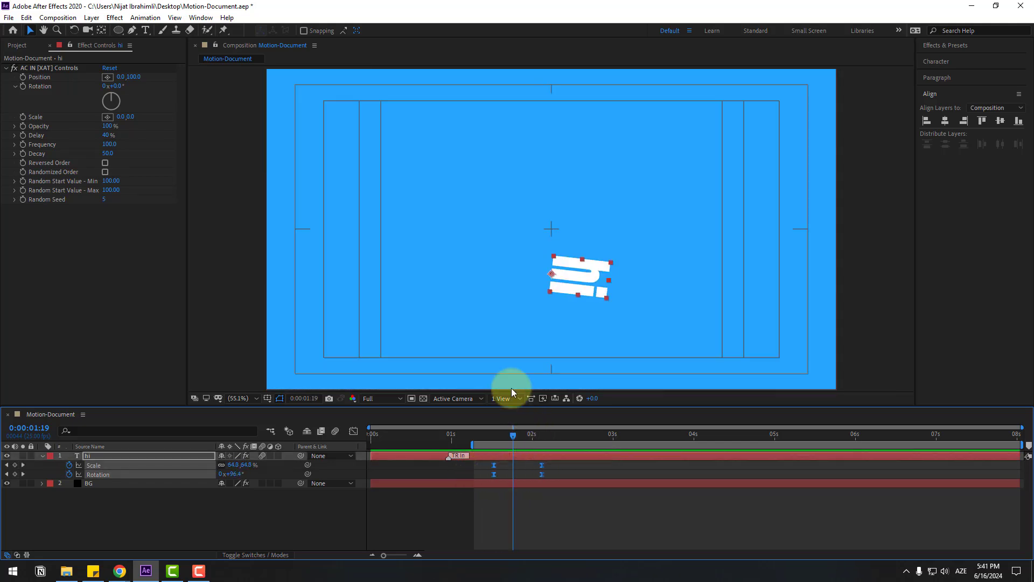
Add the Paper comp above hi, shrink it to about half size, and centre it.
click(17, 45)
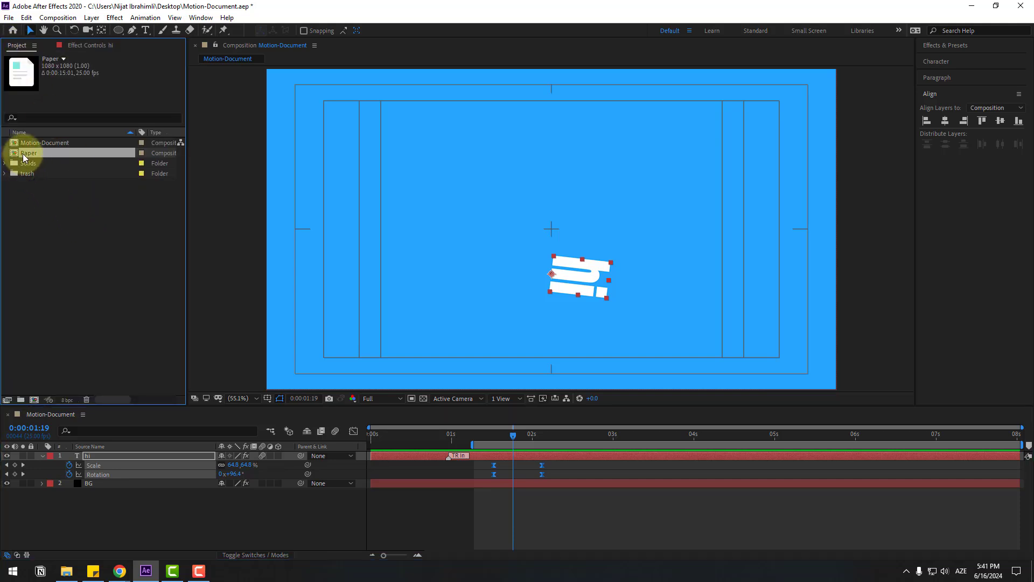
drag(27, 157, 124, 453)
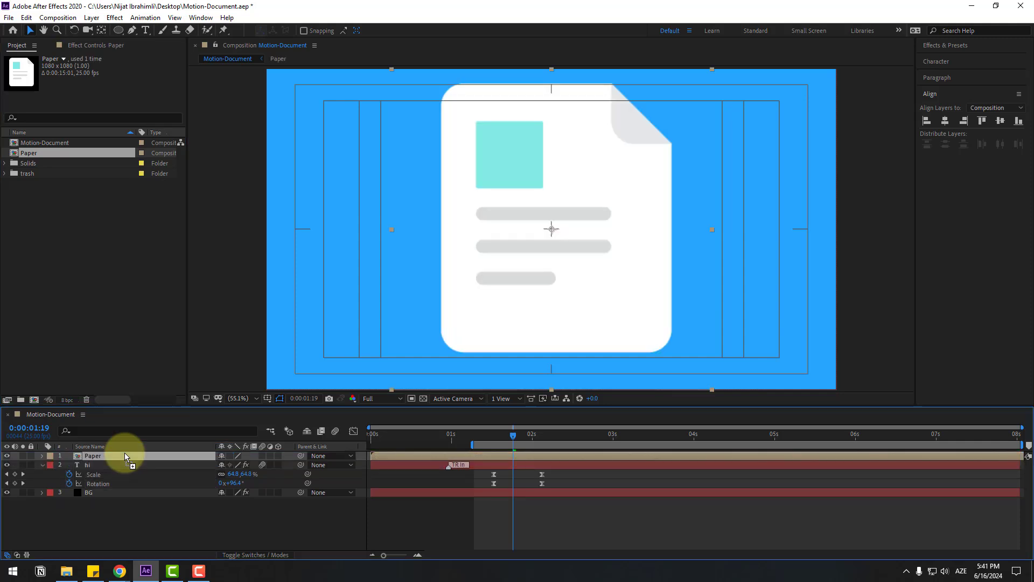
key(s)
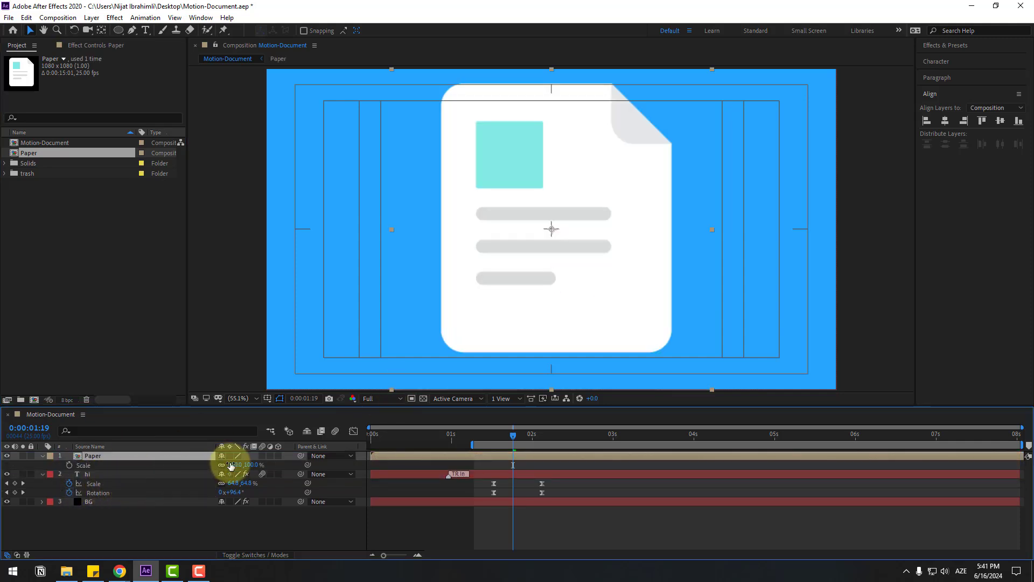
drag(237, 465, 528, 282)
click(945, 121)
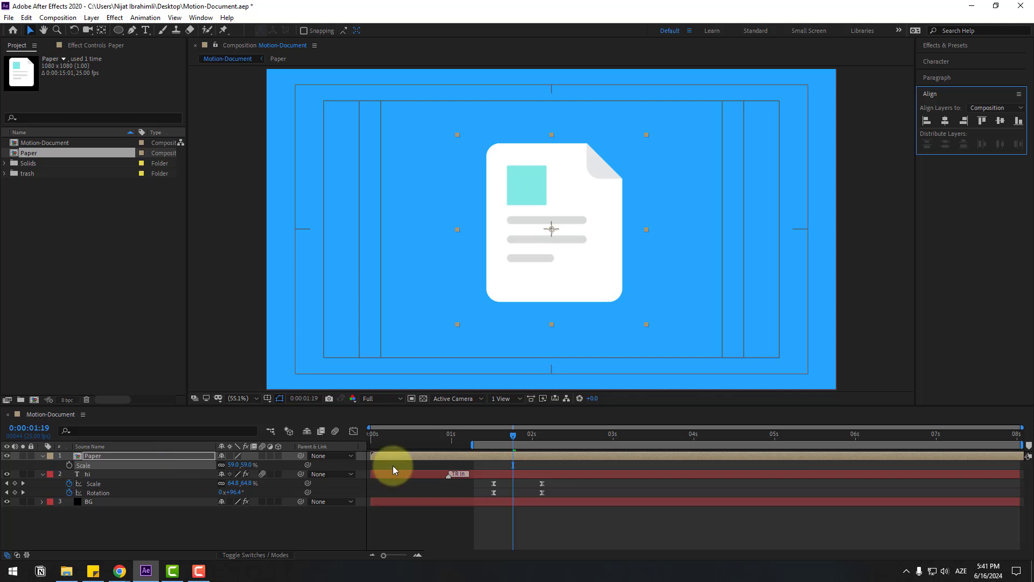
Start Paper at 1:19 and keyframe its Scale from 0% at 1:19 to 59% at 2:14.
drag(381, 457, 522, 456)
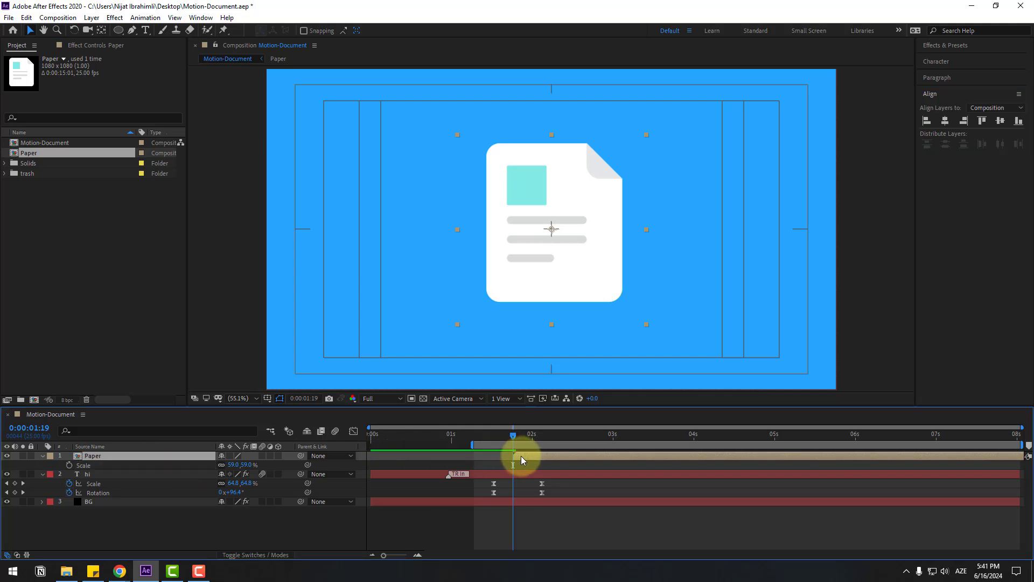
key(s)
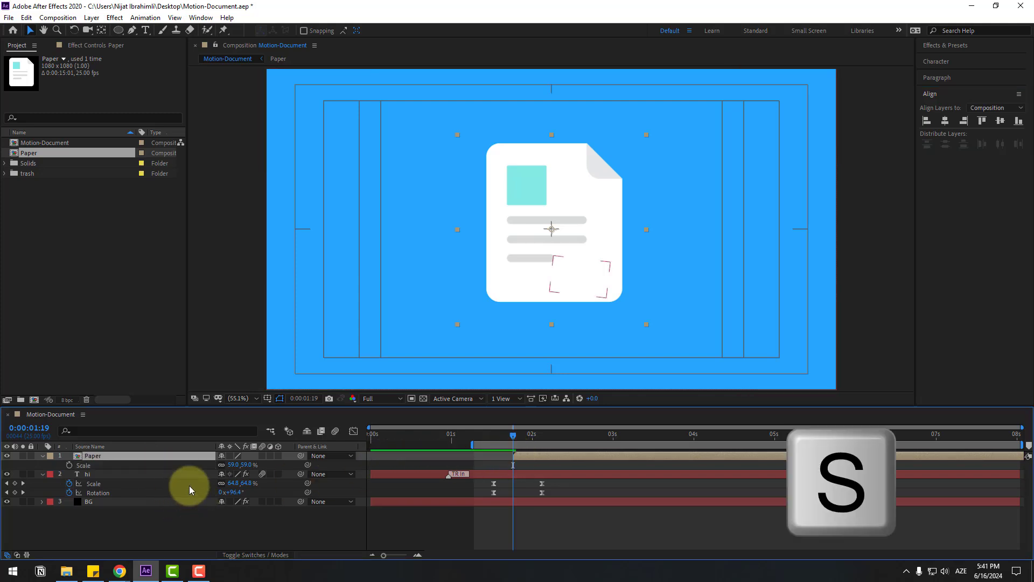
click(69, 465)
click(471, 485)
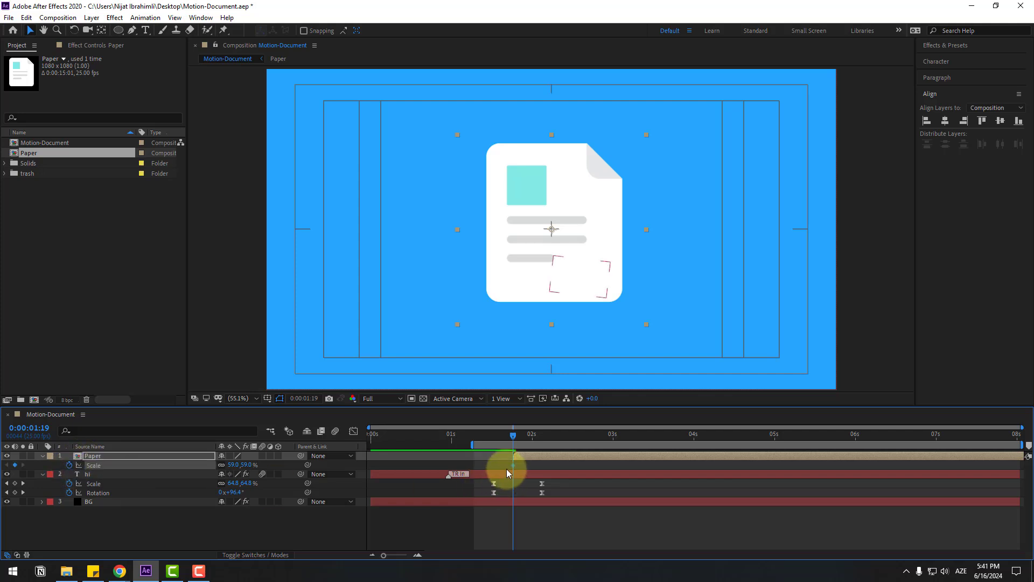
drag(519, 467, 577, 467)
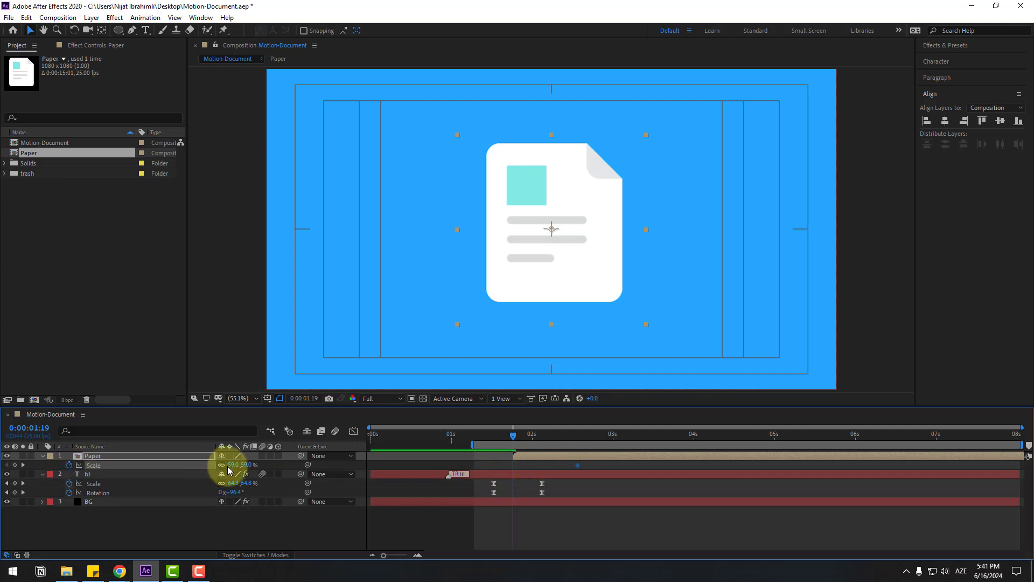
key(Return)
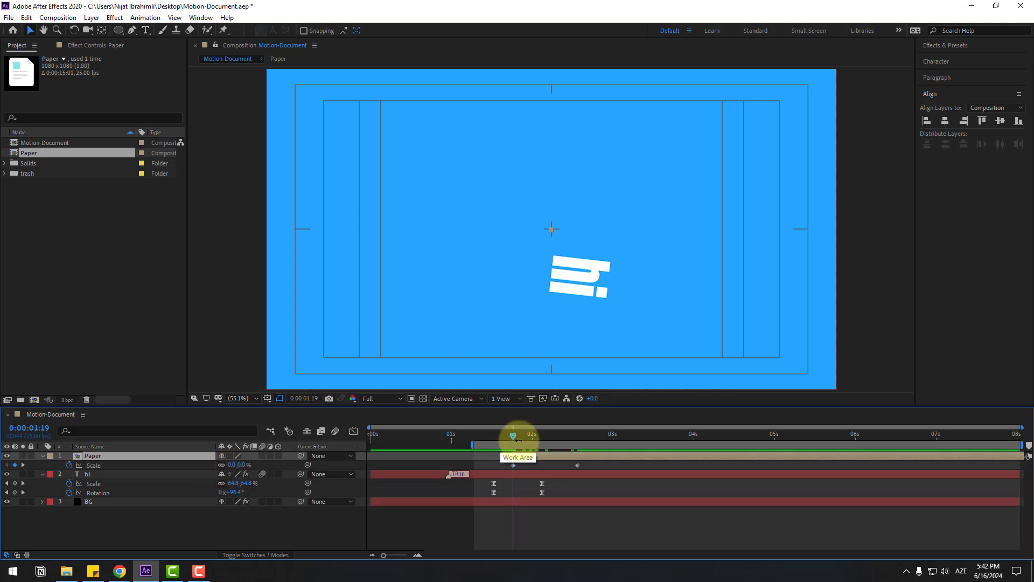
drag(520, 437, 595, 435)
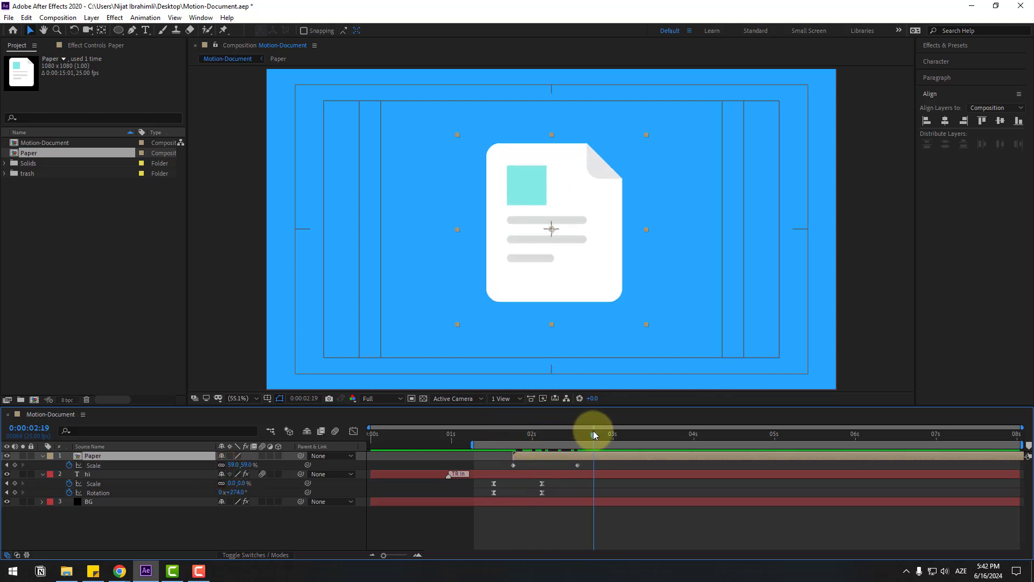
Move the Paper layer's anchor point down to its bottom edge.
click(101, 29)
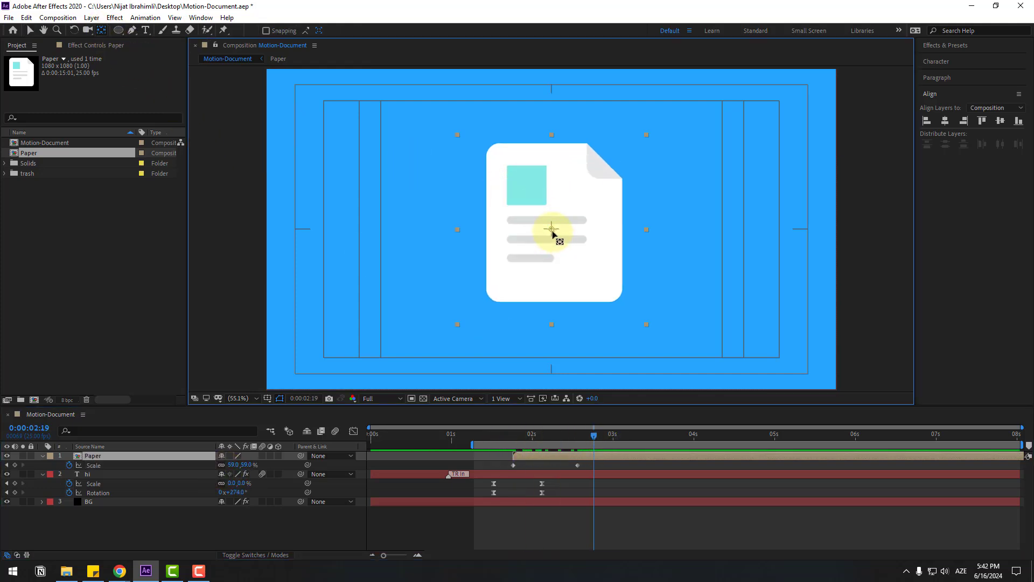
drag(555, 234, 560, 307)
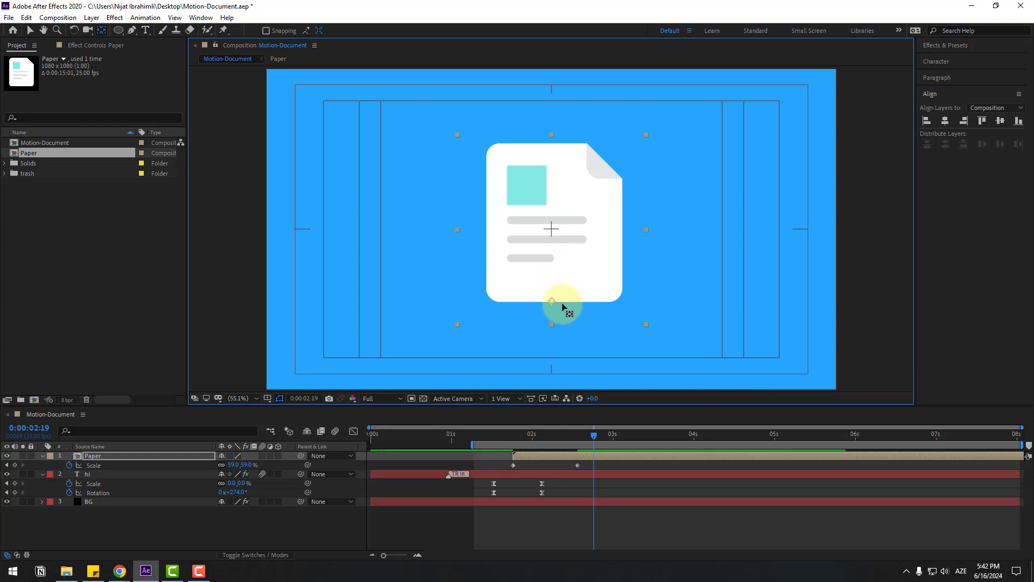
click(31, 30)
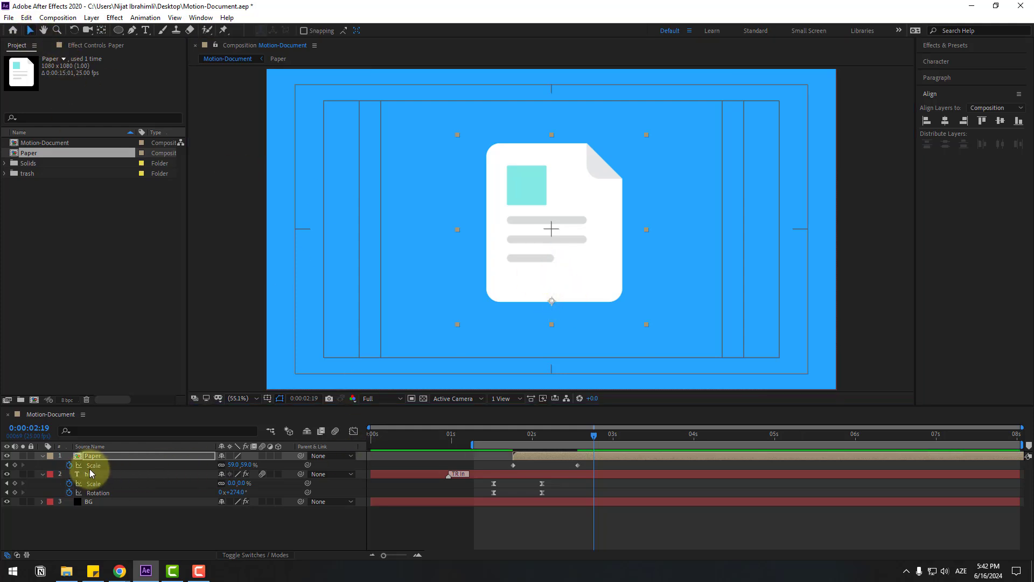
Keyframe Paper's Rotation from -10° to 0°, ease it, and align with the Scale keyframes.
key(shift+r)
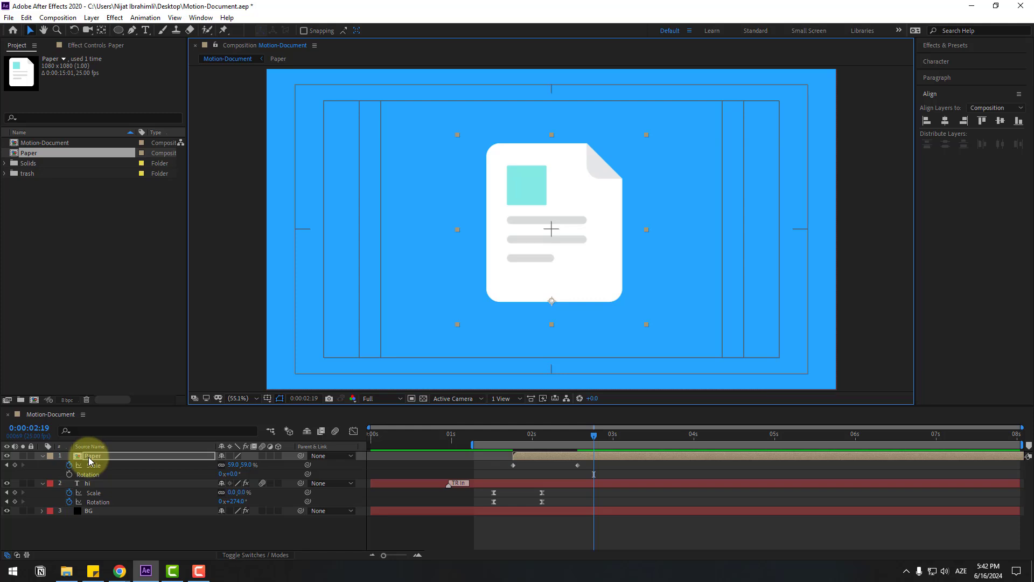
click(69, 474)
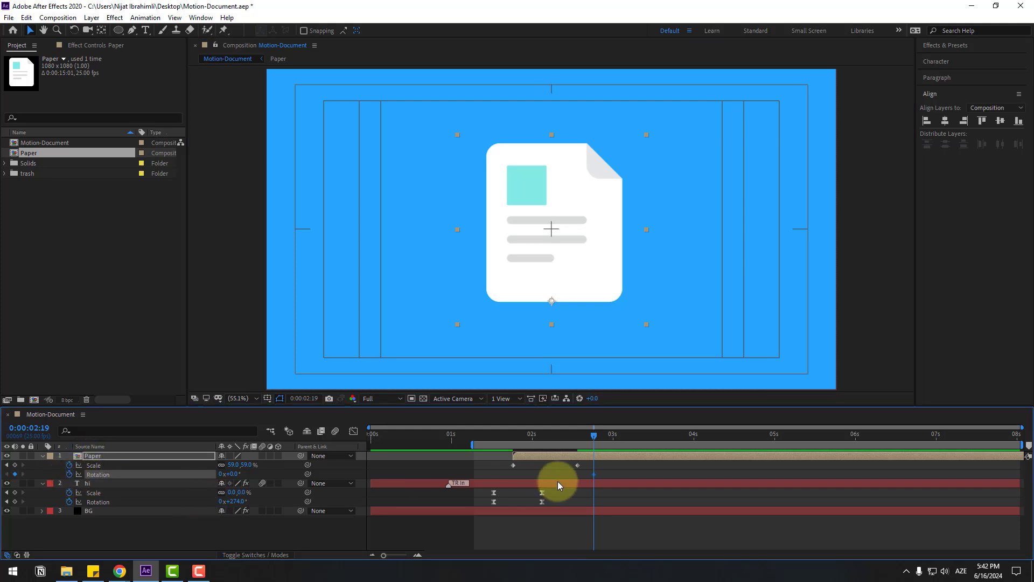
drag(594, 474, 654, 474)
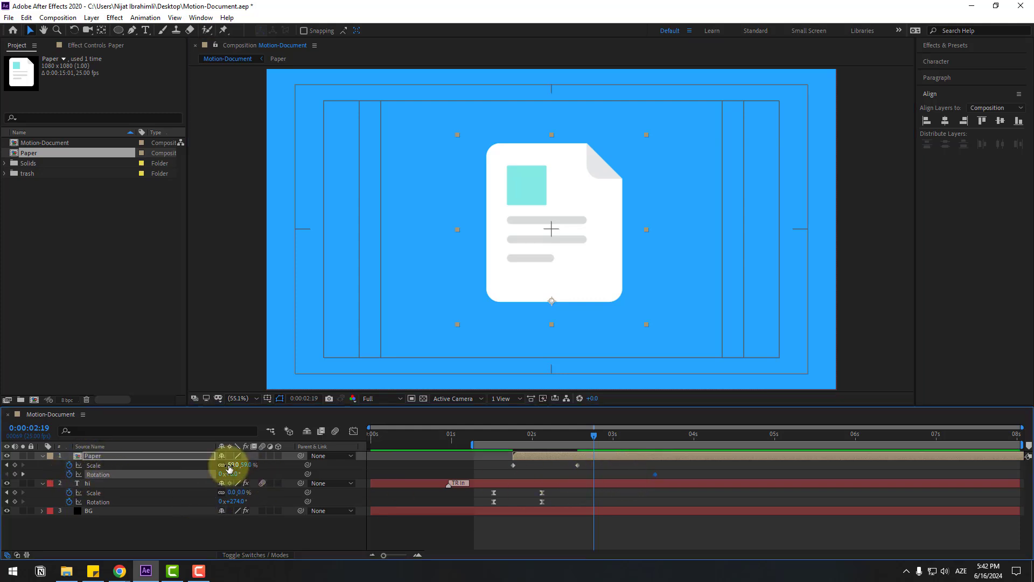
drag(233, 474, 108, 492)
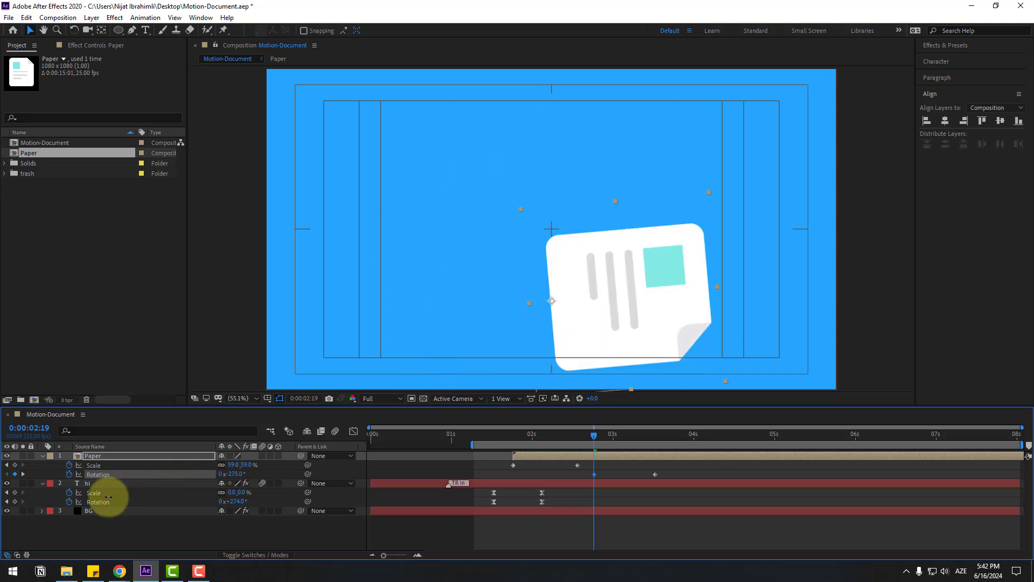
drag(680, 459, 575, 487)
right_click(594, 477)
mouse_move(600, 468)
click(755, 502)
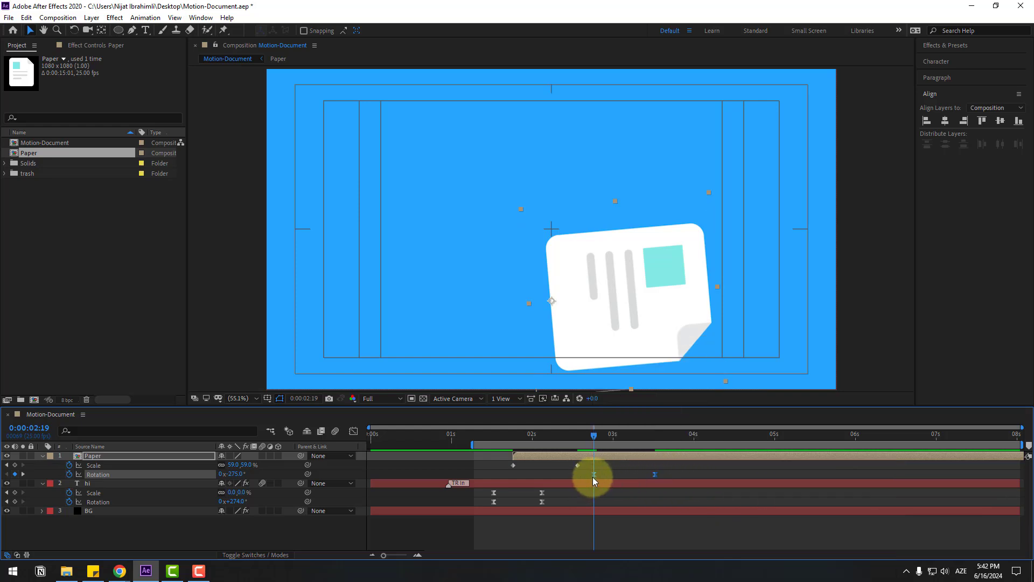
drag(593, 474, 510, 464)
Apply Easy Ease to the Paper layer's Scale keyframes.
right_click(513, 465)
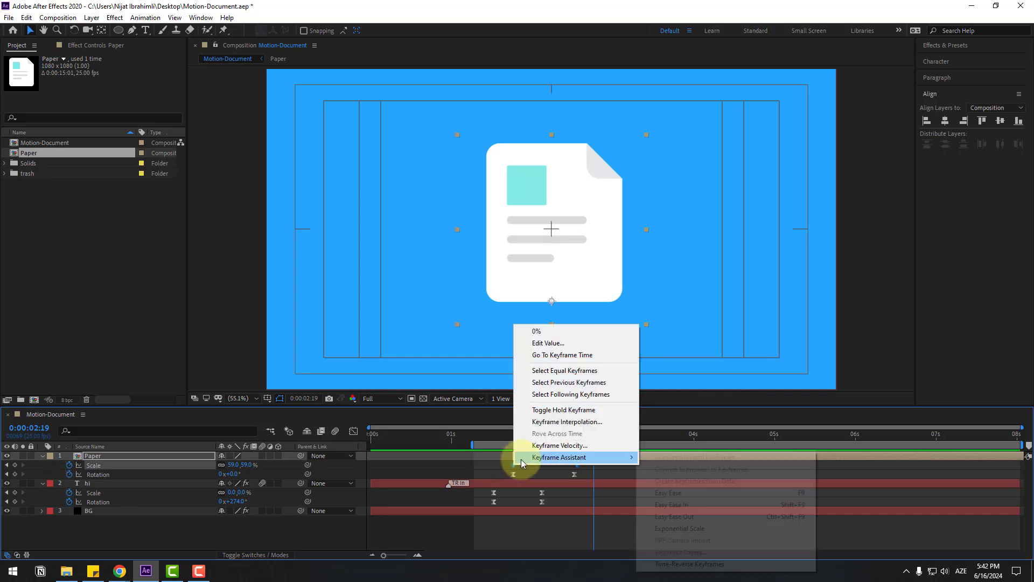
mouse_move(539, 458)
click(703, 490)
Retime the Paper layer to enter near 1:17 and nudge it up about 17 px.
drag(582, 456, 692, 457)
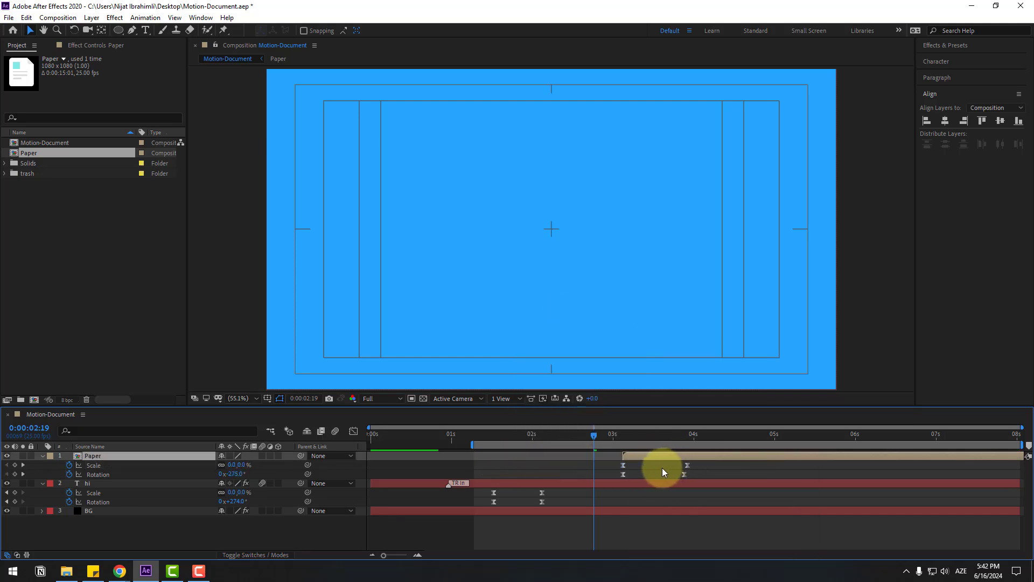
drag(622, 437, 518, 440)
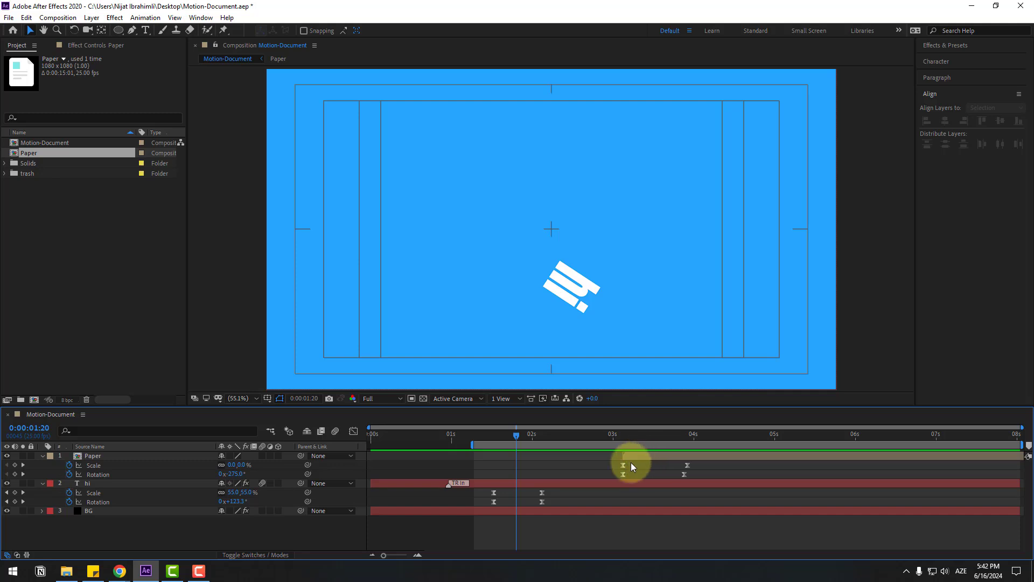
drag(634, 457, 526, 438)
click(555, 302)
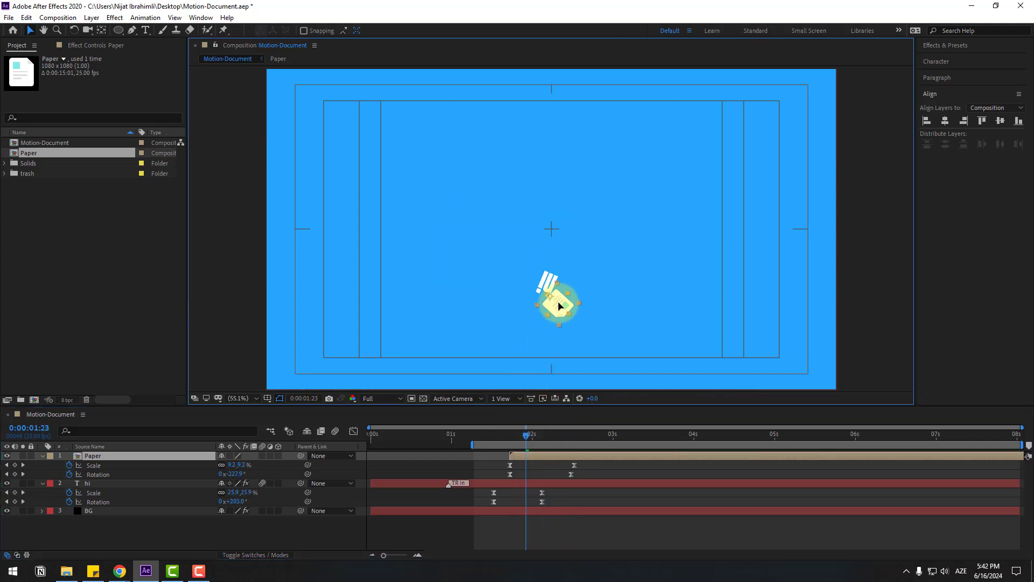
drag(559, 303, 558, 294)
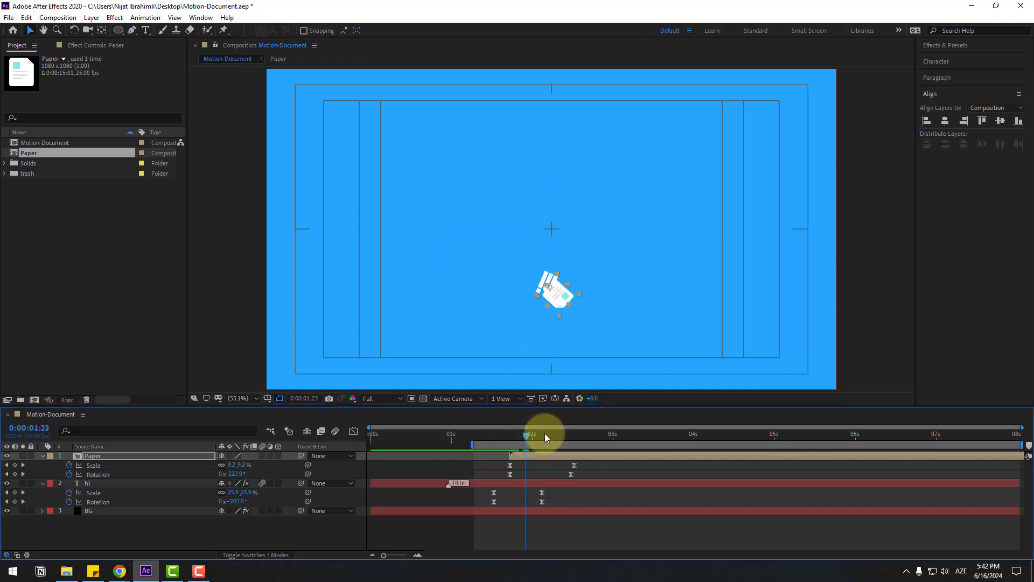
drag(544, 433, 573, 440)
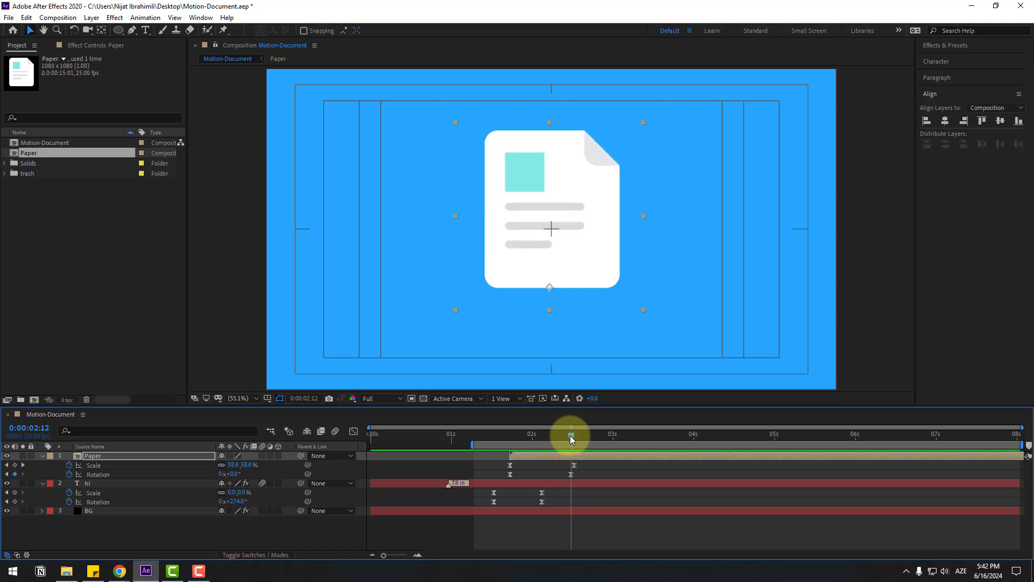
Save the project and key Paper's Rotation at 10° at 2:12 and -5° at 2:18.
key(ctrl+s)
drag(231, 480, 259, 478)
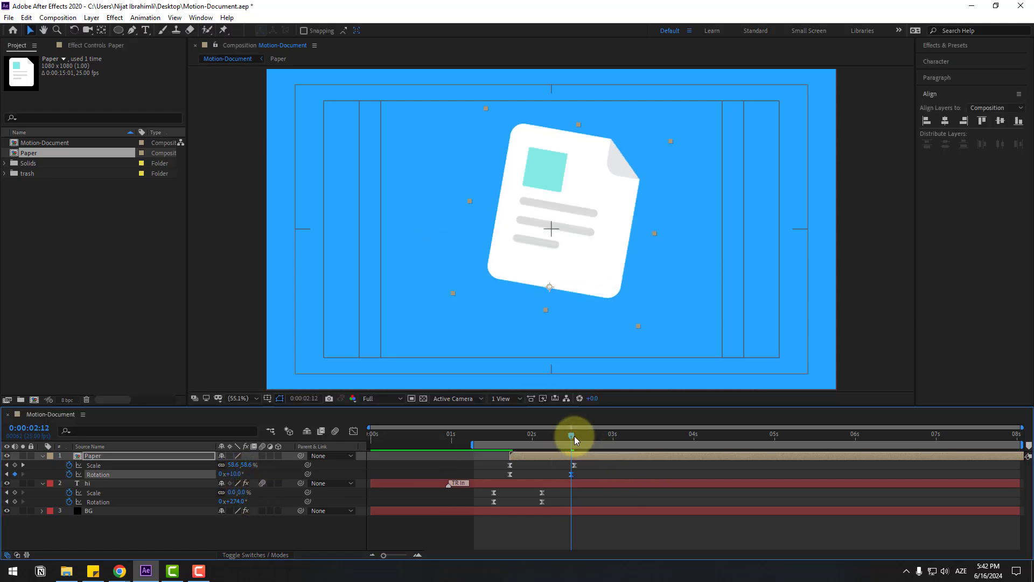
mouse_move(575, 436)
mouse_down()
mouse_move(590, 434)
mouse_move(574, 434)
mouse_up()
click(306, 399)
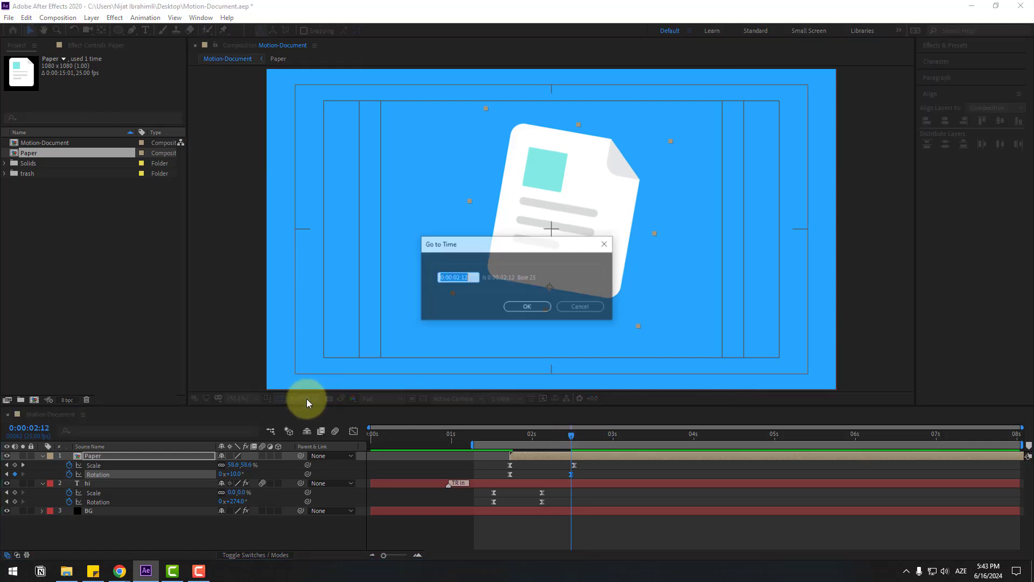
key(BackSpace)
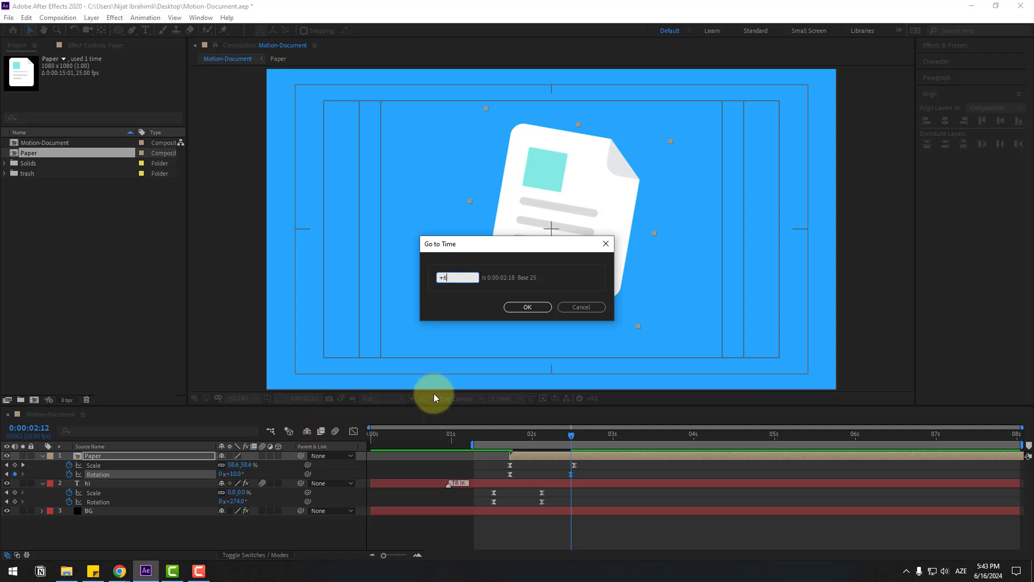
click(528, 307)
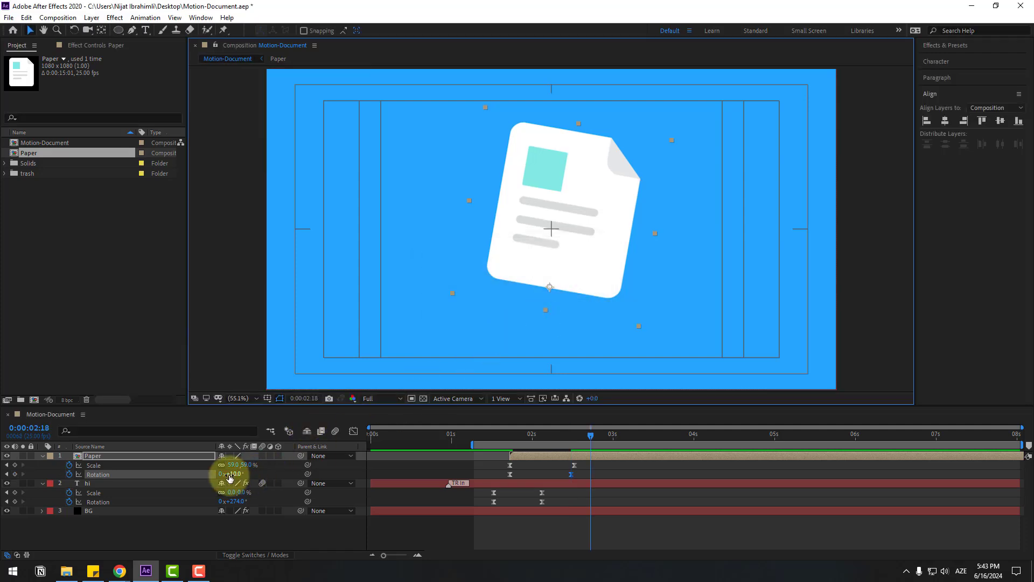
click(236, 474)
text(-5)
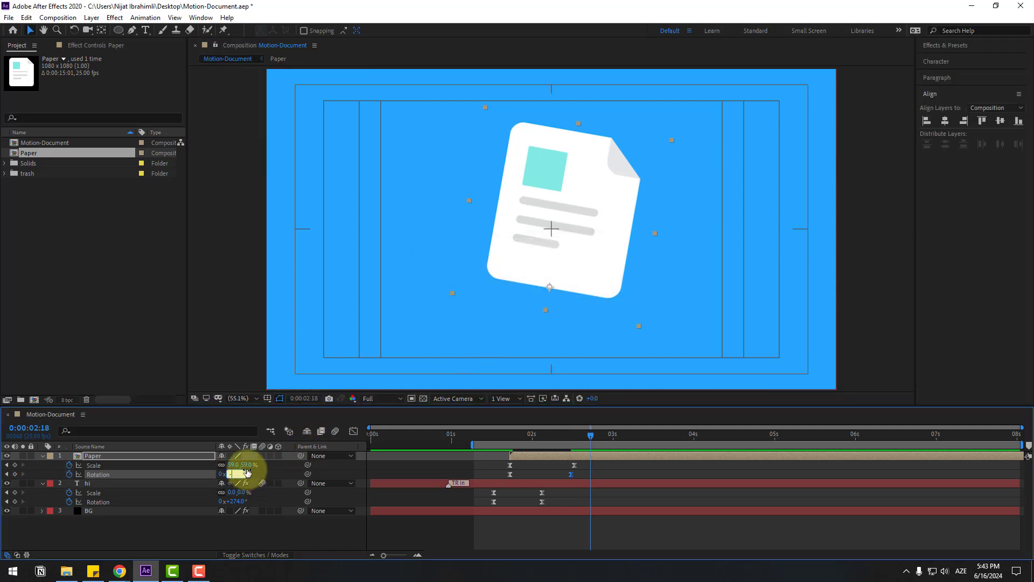
key(Return)
Jump six frames to 2:24 and set Paper's Rotation to 2.5°.
click(305, 399)
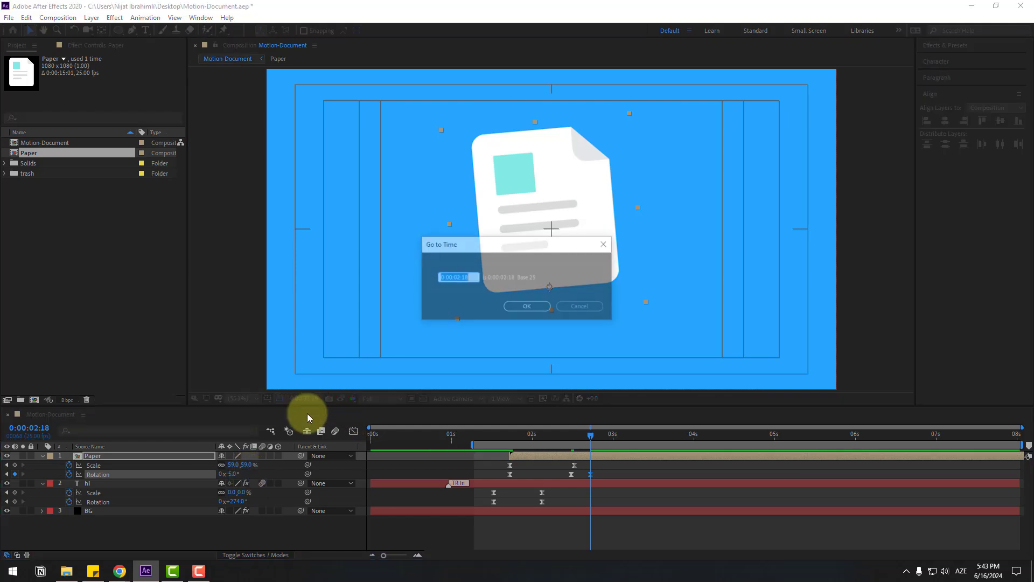
text(+6)
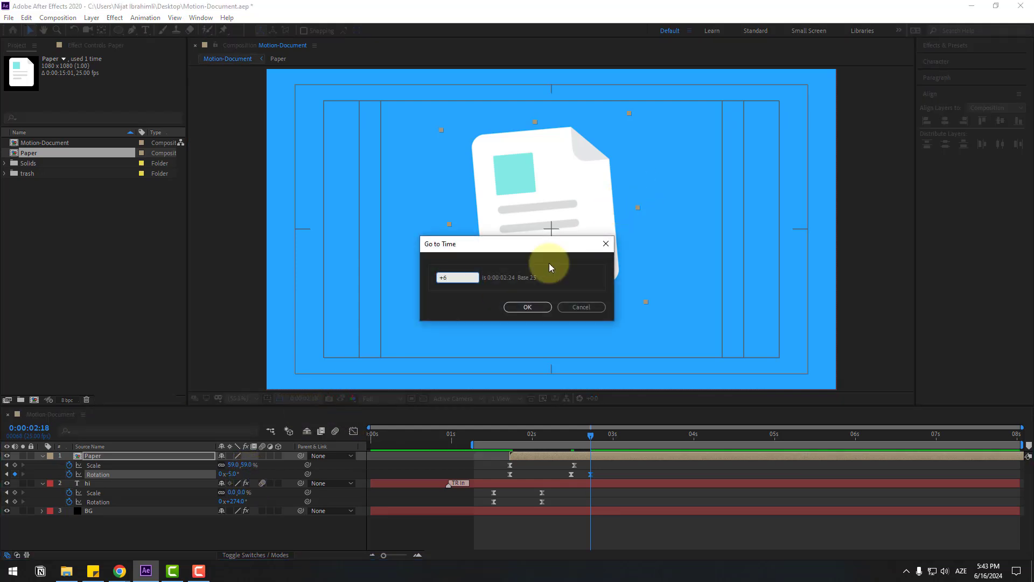
click(528, 307)
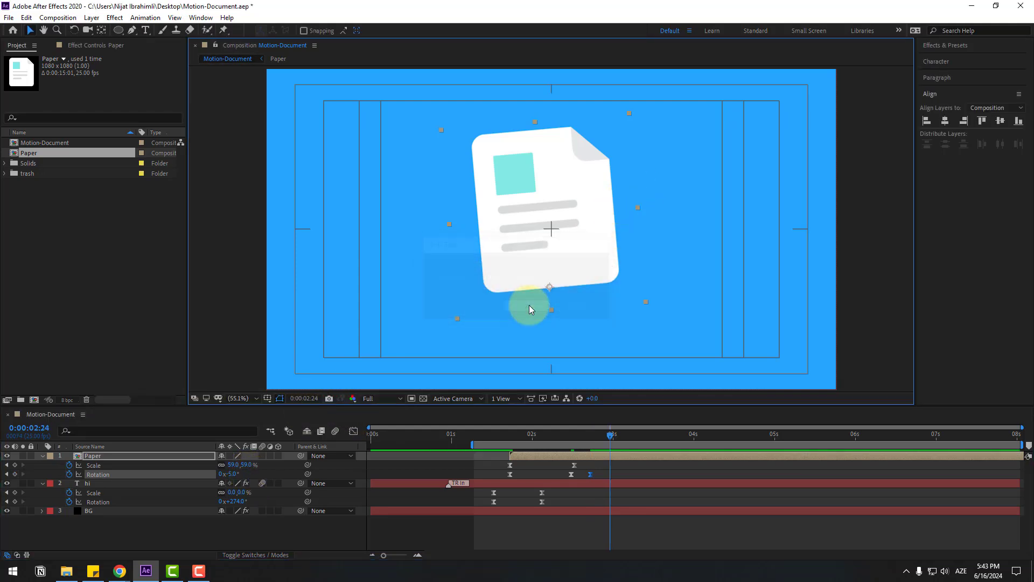
click(230, 474)
key(alt+shift)
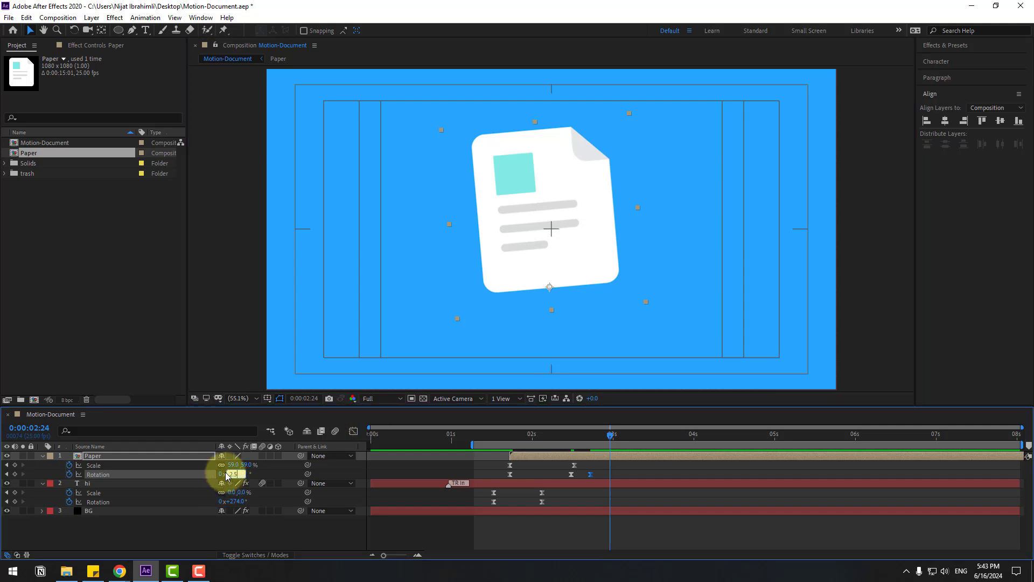
text(2.5)
key(Return)
Set Paper's Rotation to 0° at 3:04 and preview the wobble.
drag(614, 434, 625, 434)
click(231, 474)
text(0)
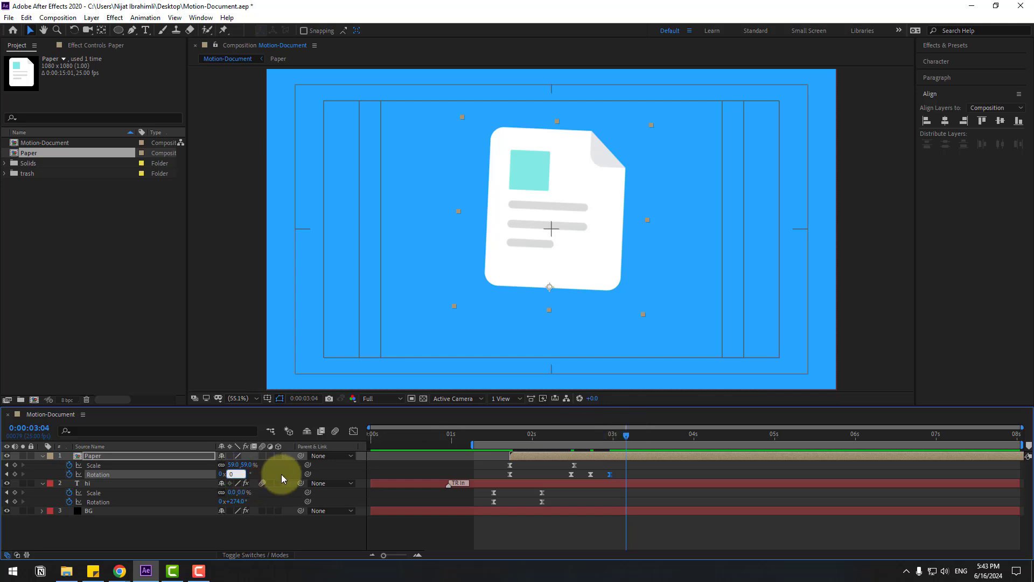
key(Return)
key(space)
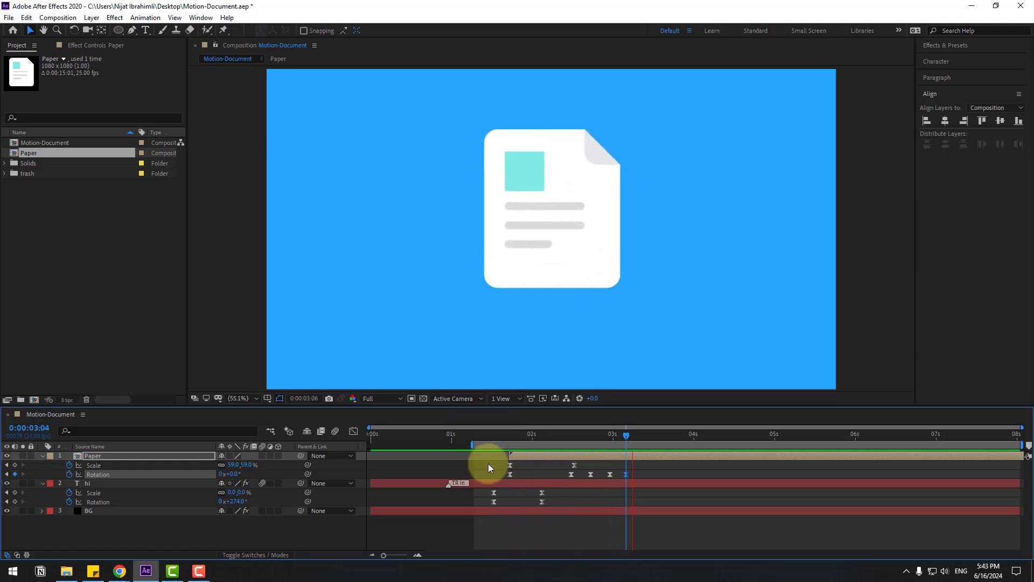
key(space)
Show the speed graph with the hi text layer's two Rotation keyframes selected.
click(105, 483)
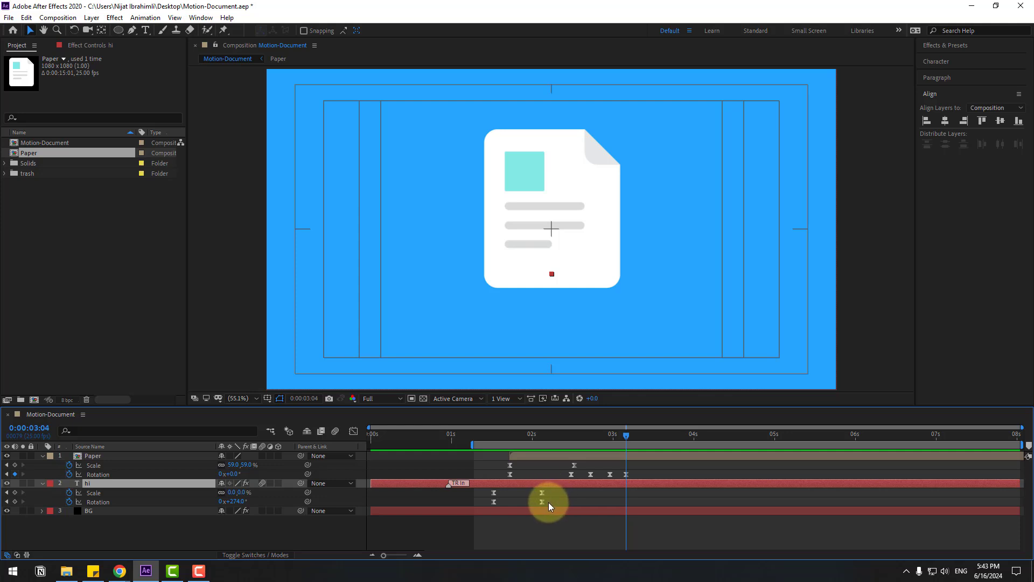
drag(550, 504, 484, 513)
click(352, 431)
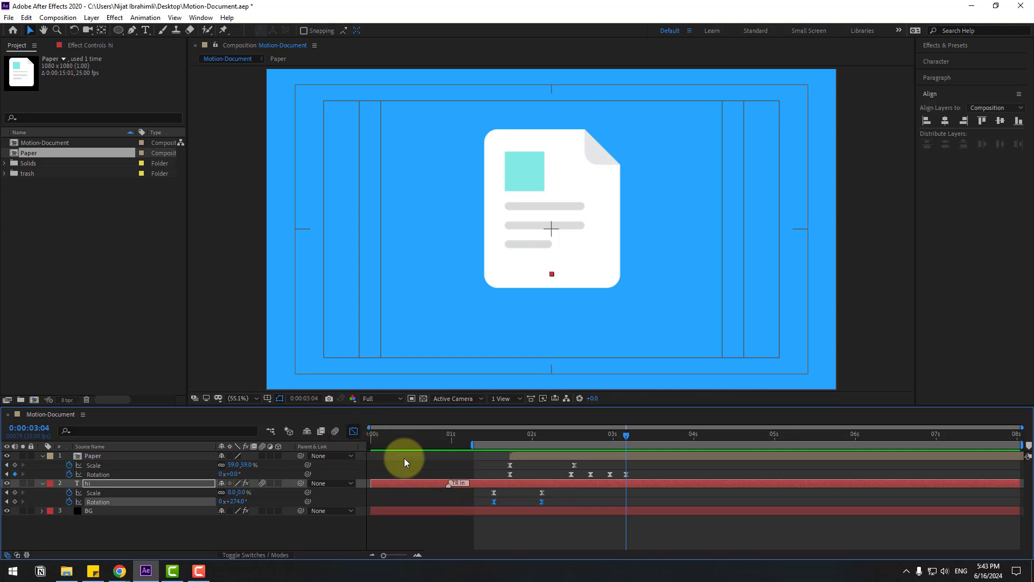
drag(480, 523, 528, 526)
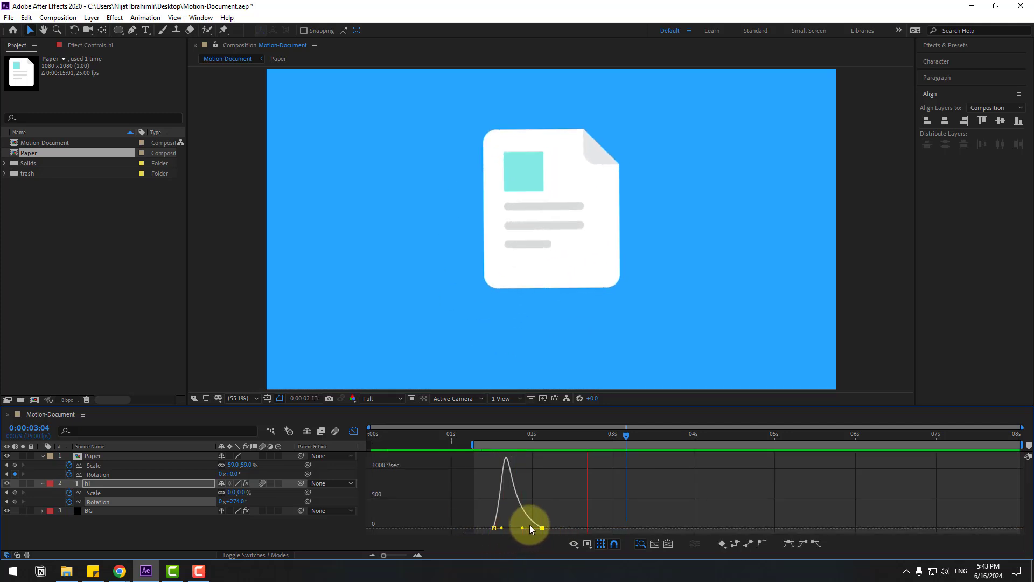
Stretch a Paper Rotation keyframe's incoming influence to about 86% and preview the spin.
click(91, 458)
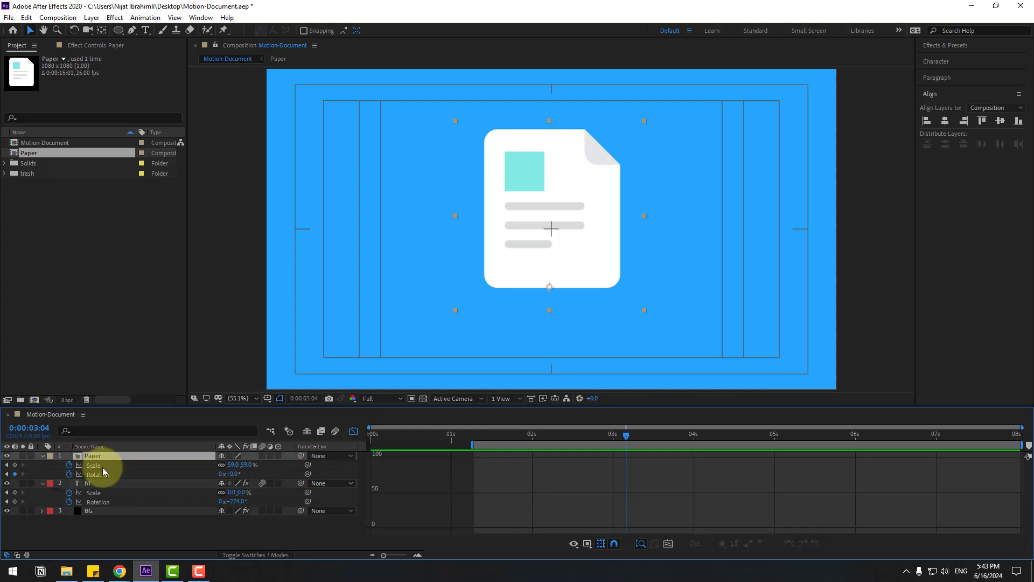
click(97, 475)
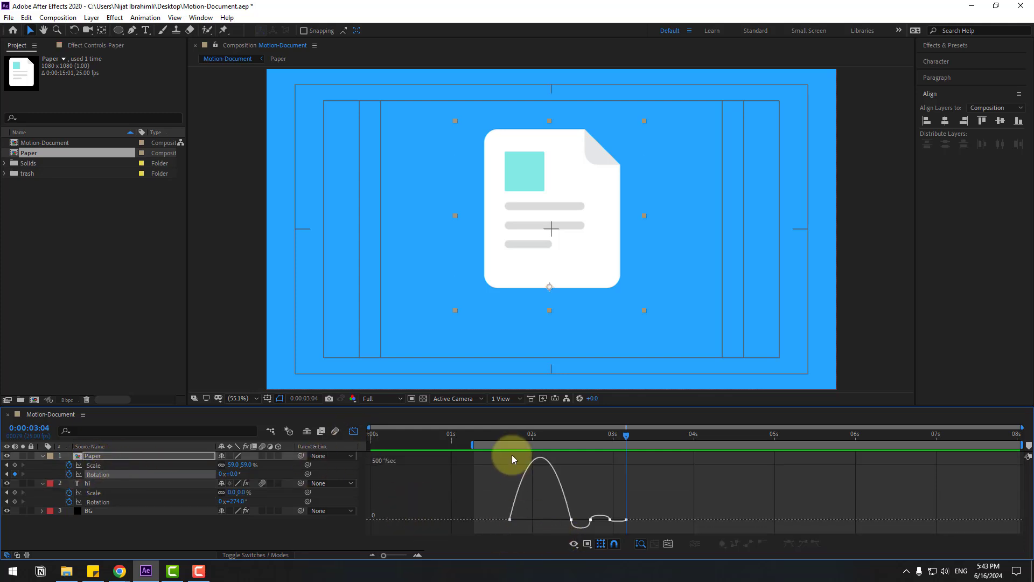
drag(510, 437, 530, 438)
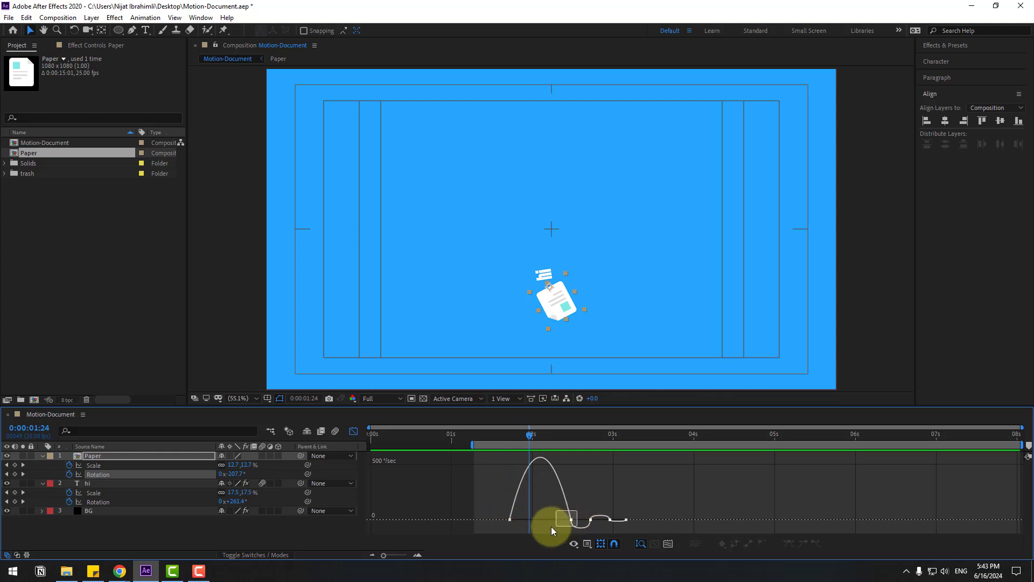
click(572, 519)
drag(561, 520, 546, 521)
key(space)
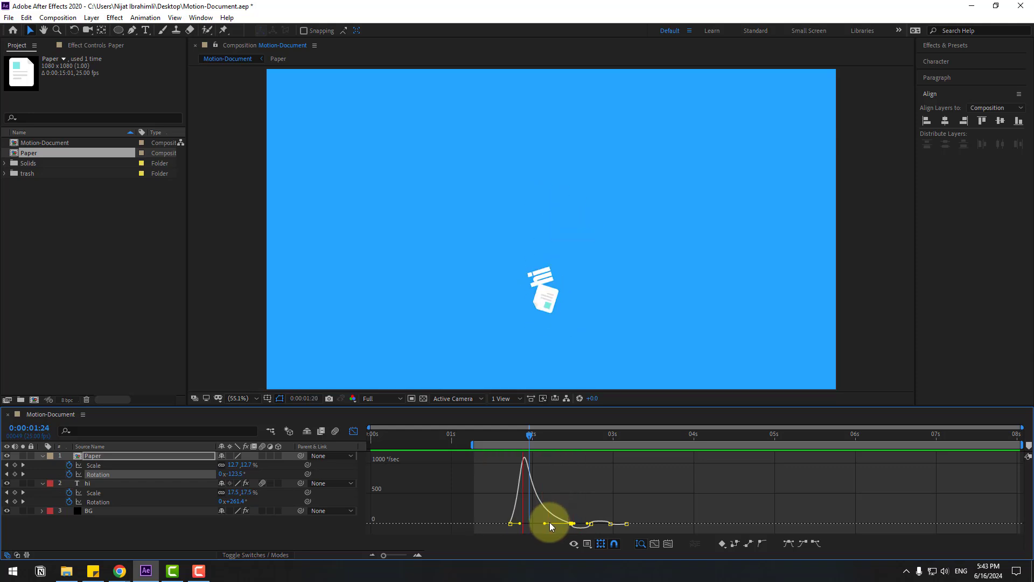
click(507, 436)
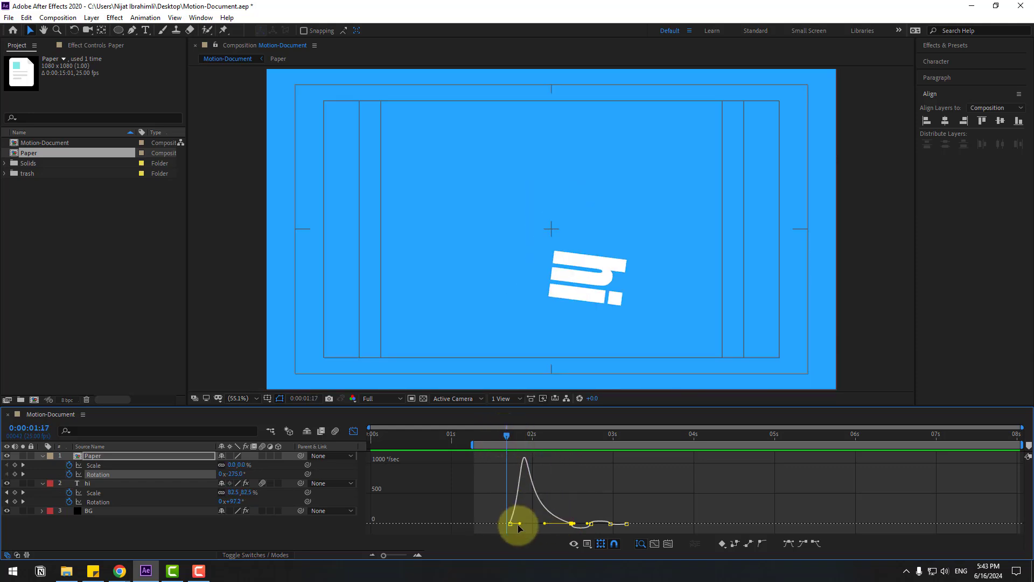
Pull in the first Paper Rotation keyframe's influence for a quicker start, then preview again.
drag(512, 523, 515, 527)
key(space)
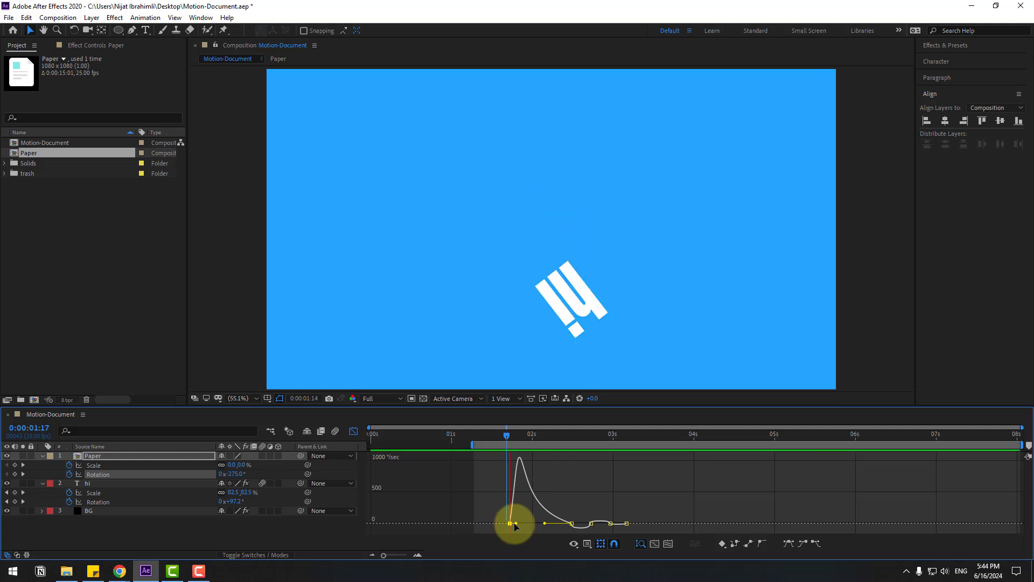
key(space)
key(apostrophe)
Drag the Paper layer's later Scale and Rotation keyframes earlier, to about 0:00:02:08, and preview.
click(353, 431)
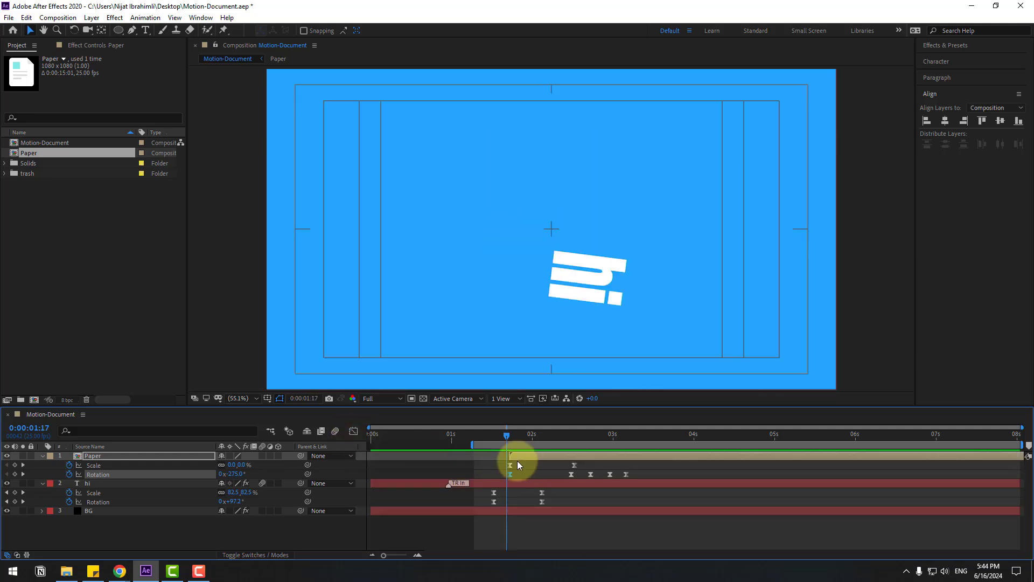
drag(496, 436, 519, 457)
key(space)
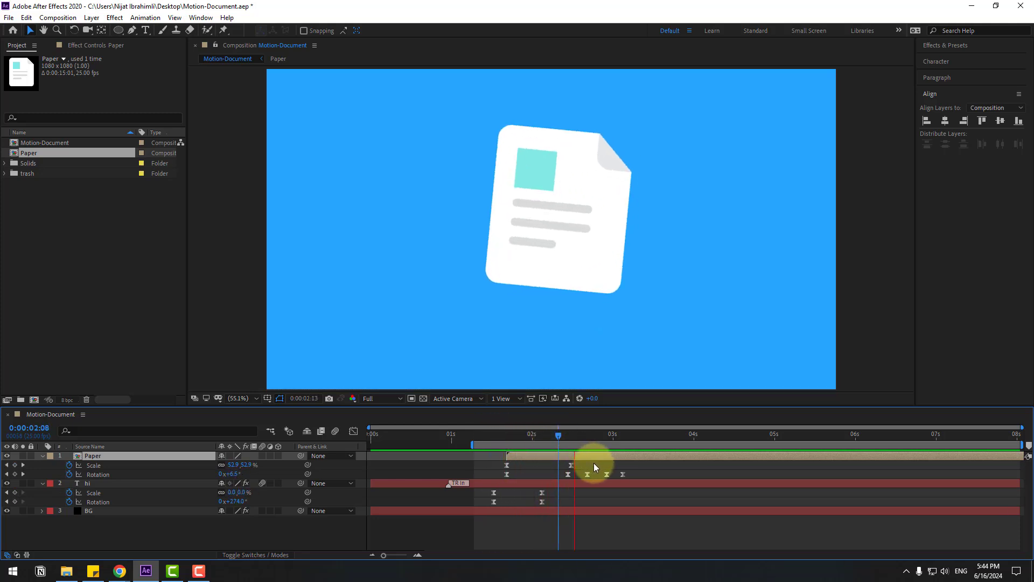
key(space)
drag(631, 468, 555, 475)
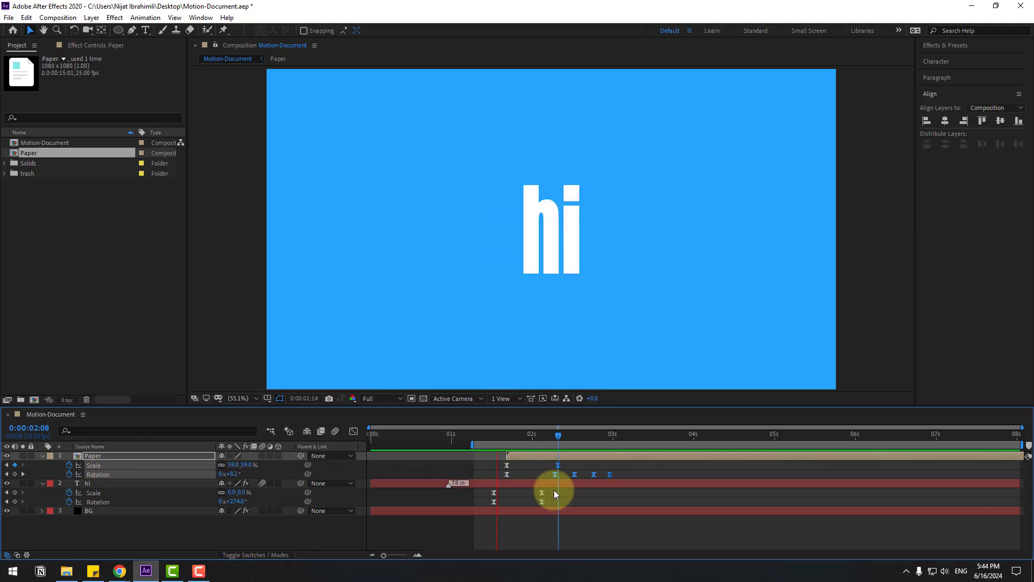
key(space)
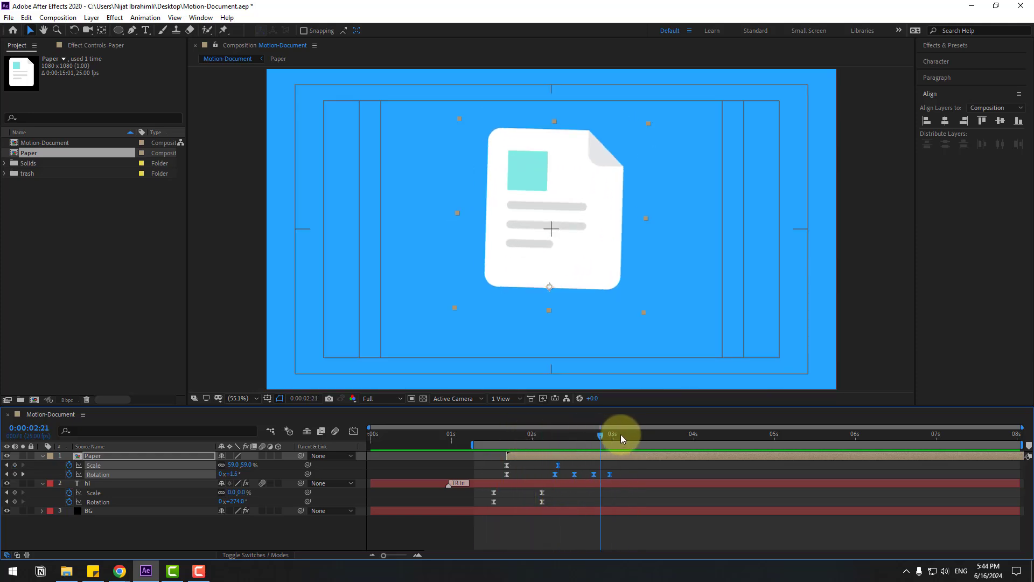
click(170, 534)
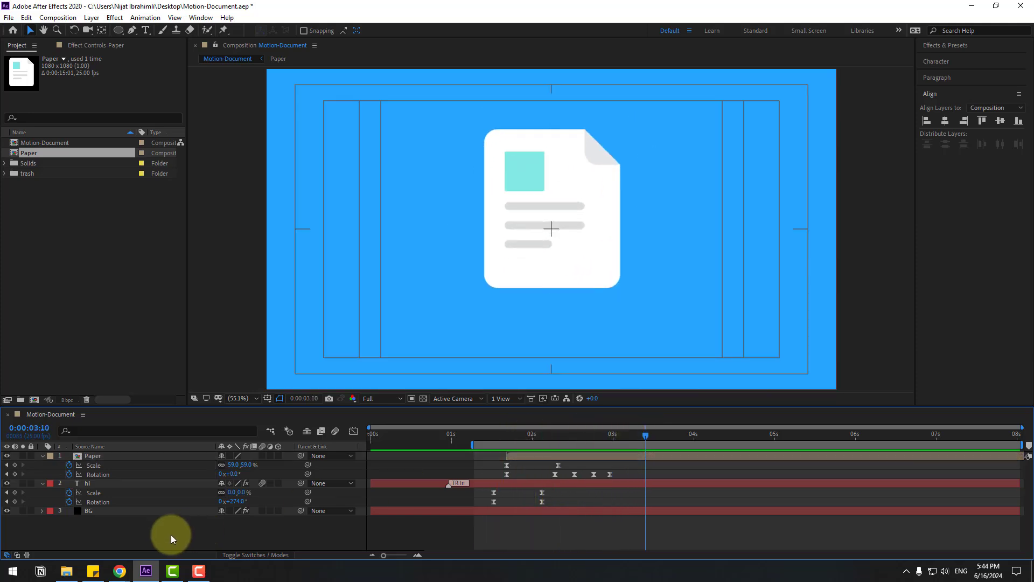
Draw a thin flat ellipse below the hi text at 1:06, filled dark grey #222222.
click(120, 30)
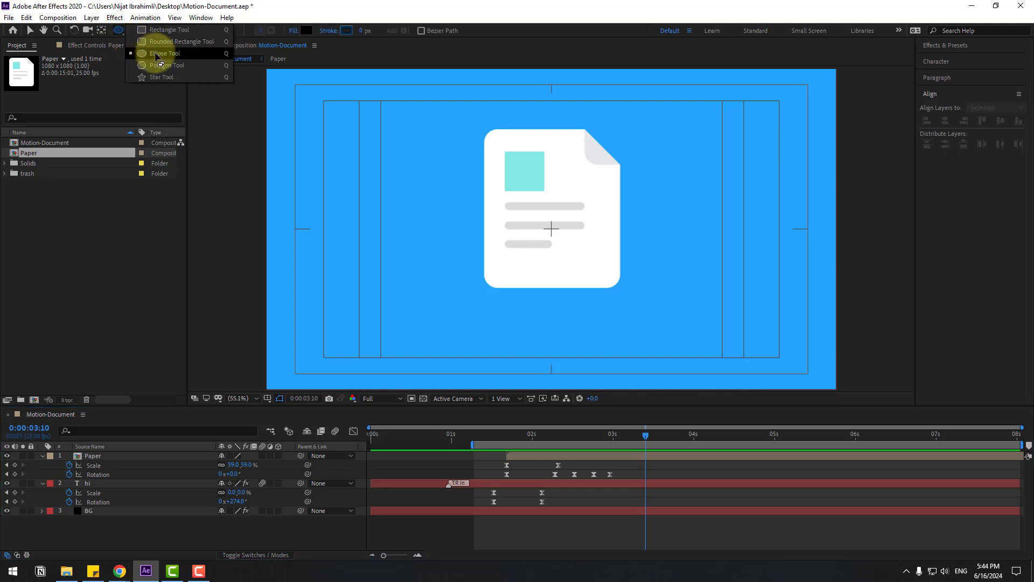
drag(529, 433, 471, 435)
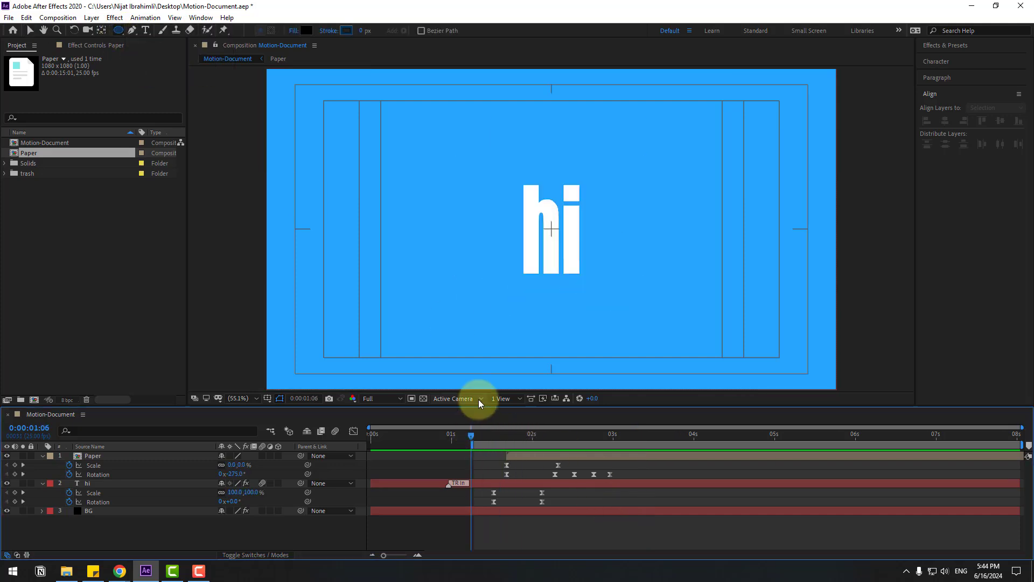
drag(512, 307, 584, 318)
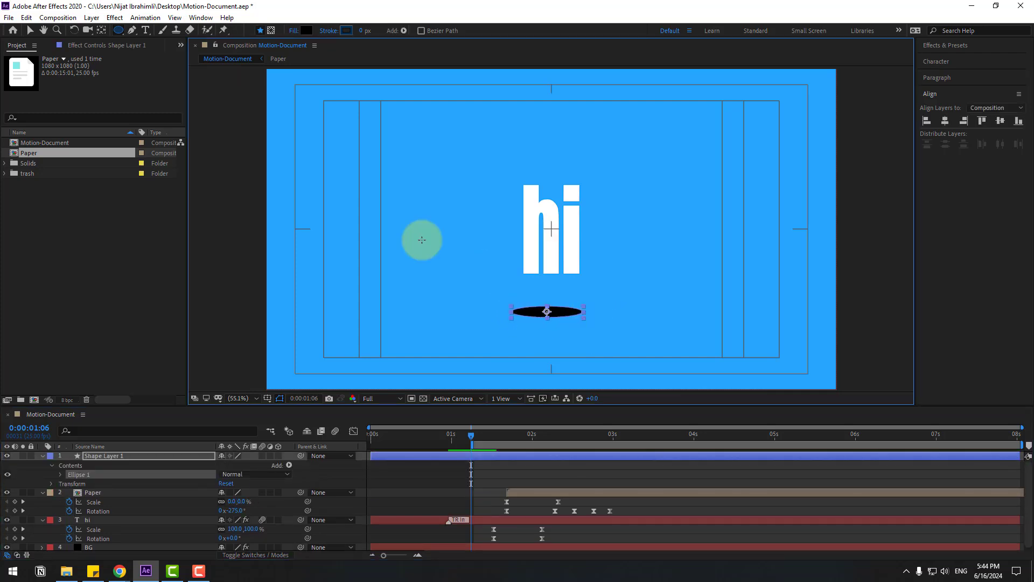
click(30, 30)
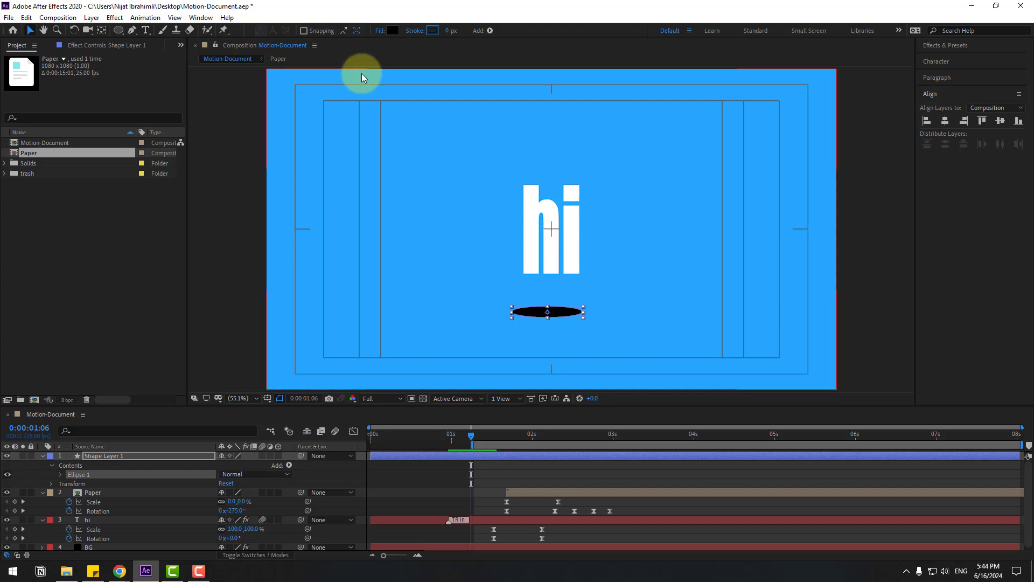
click(395, 31)
click(270, 523)
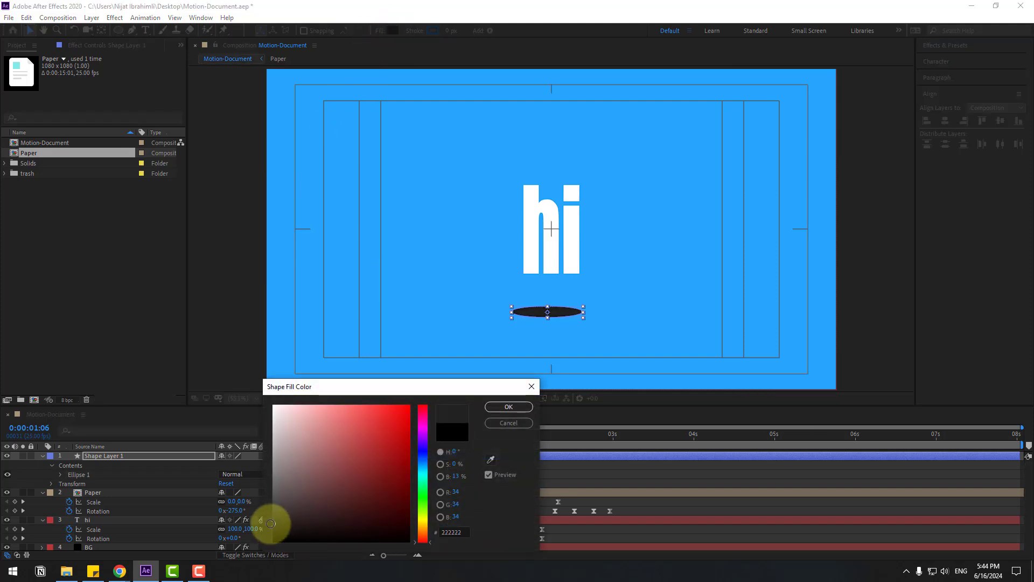
click(508, 408)
Lower the ellipse shape layer's opacity to 34%.
click(113, 454)
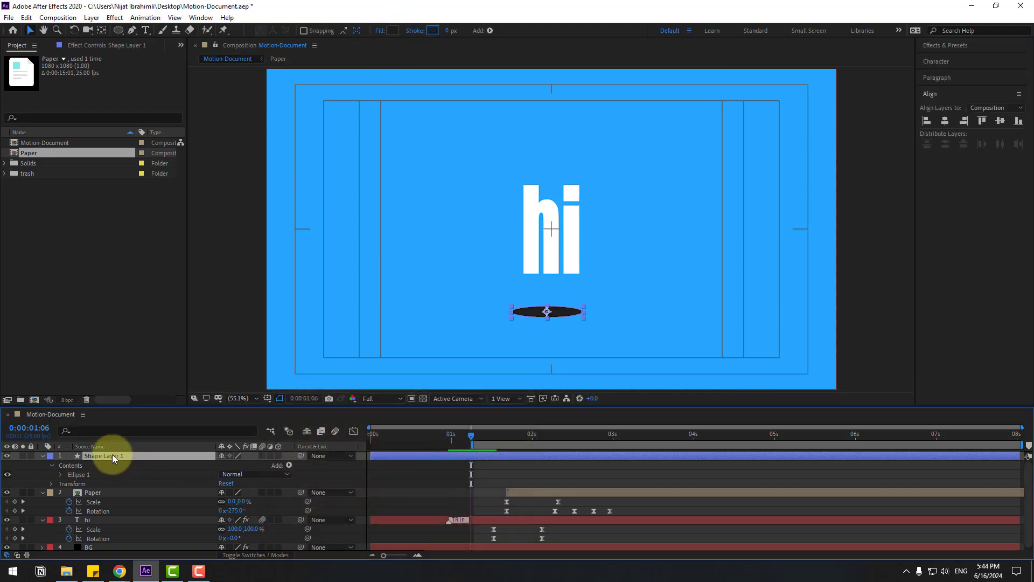
key(t)
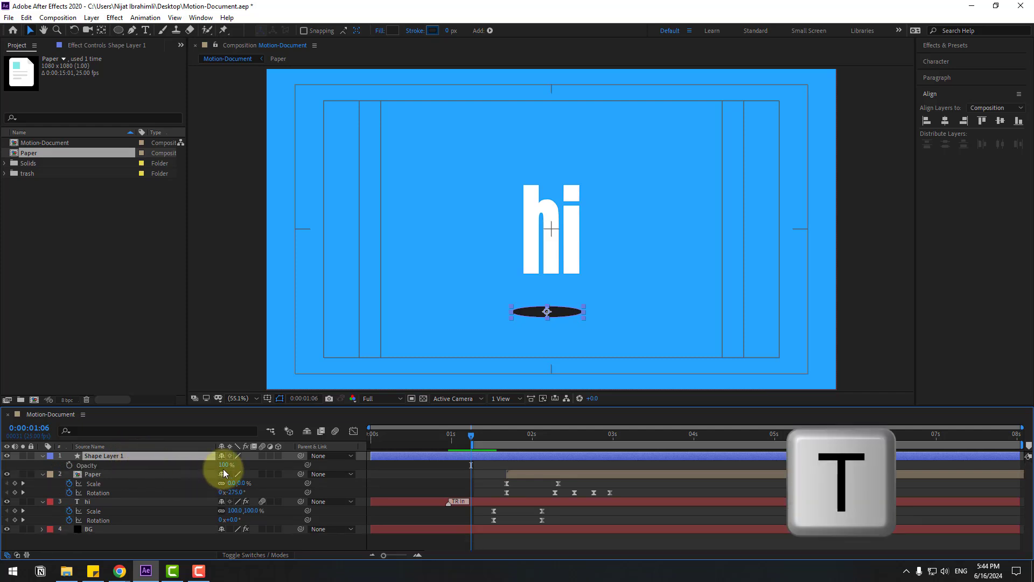
drag(222, 465, 185, 466)
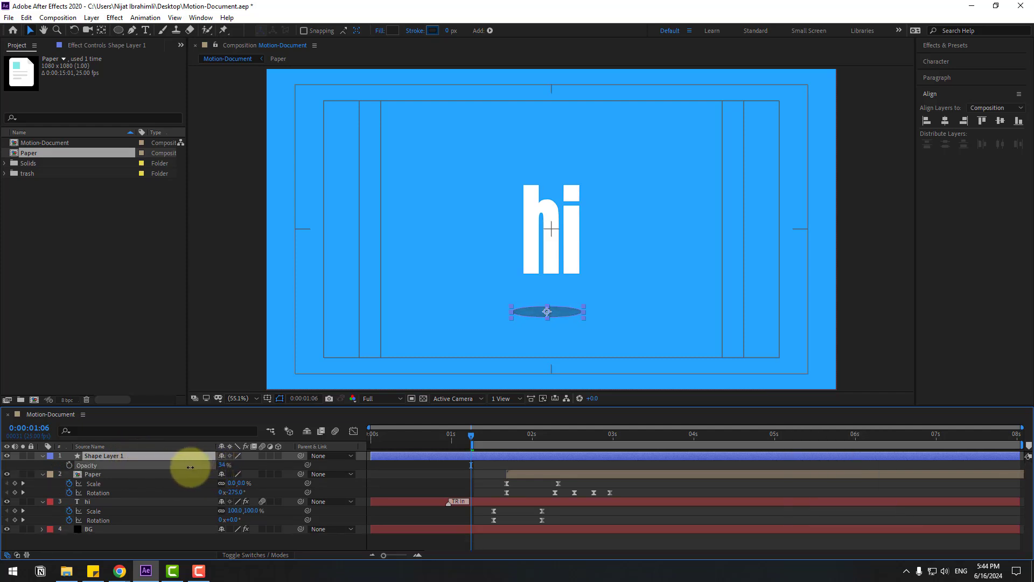
click(406, 477)
Rename the shape layer to 'shadow'.
click(102, 454)
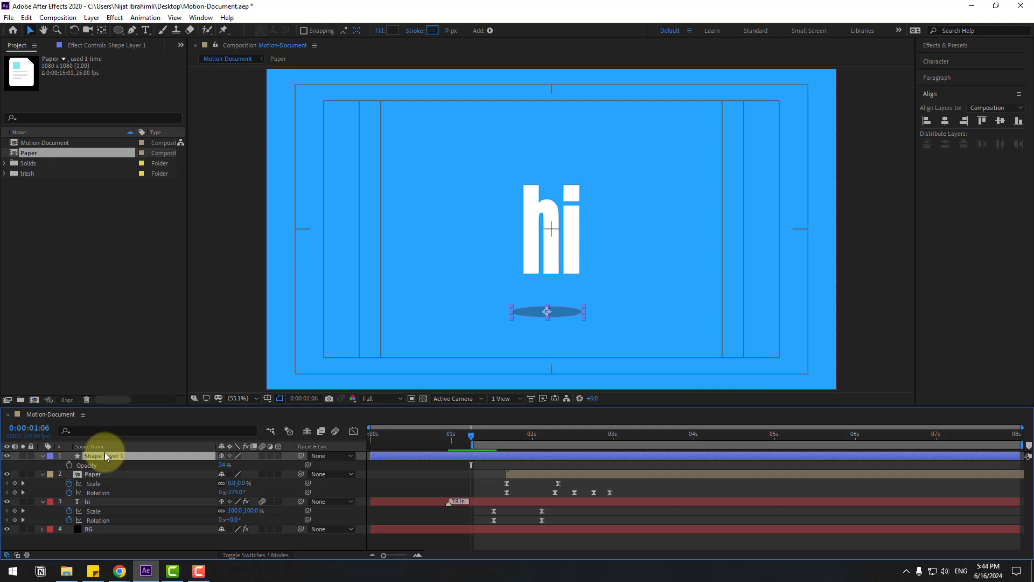
key(Return)
text(shadow)
key(Return)
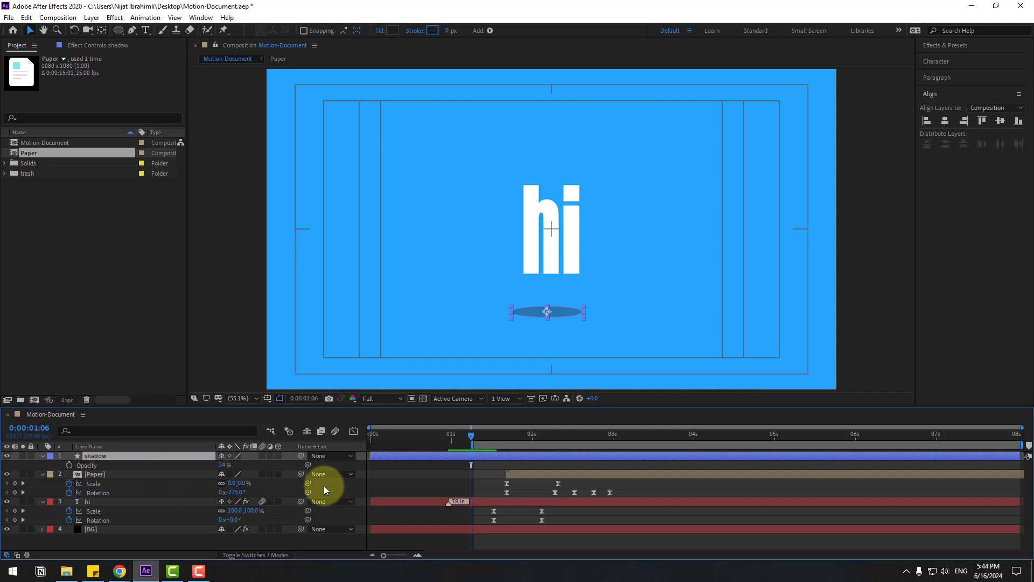
drag(422, 438, 364, 438)
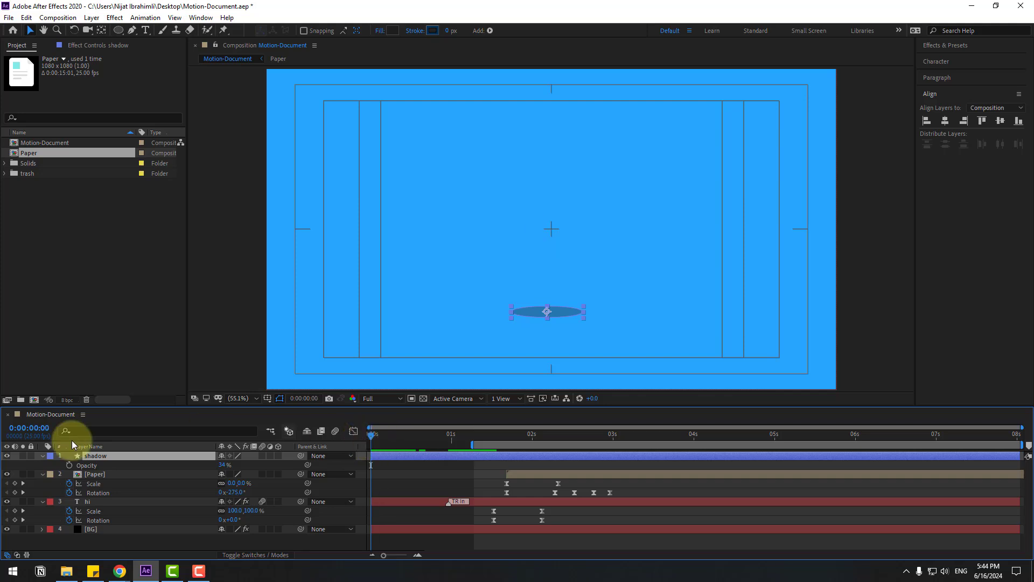
Keyframe the shadow's Opacity at 0% at 0:00 and 35% at 10 frames.
click(222, 465)
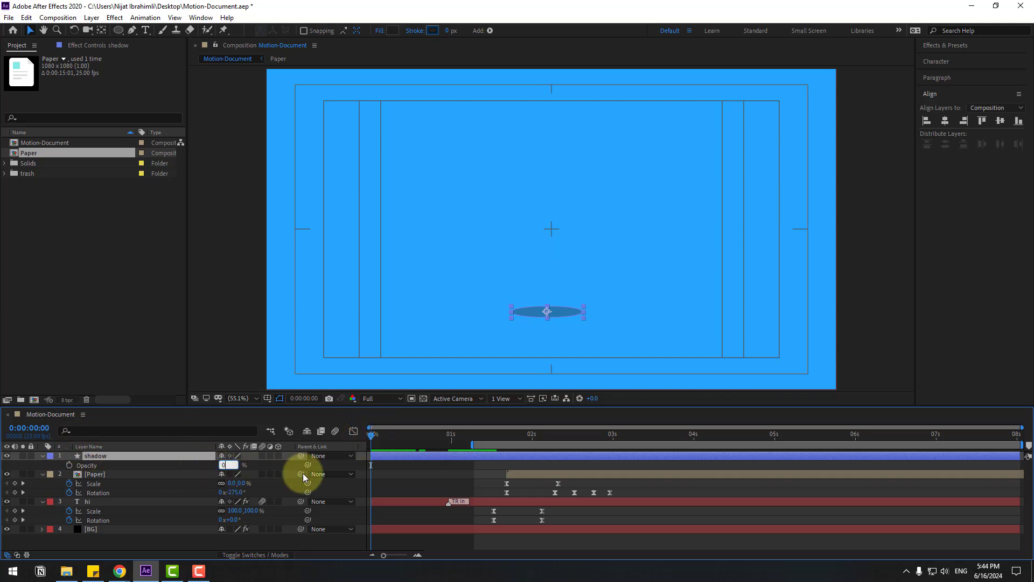
key(Return)
click(69, 465)
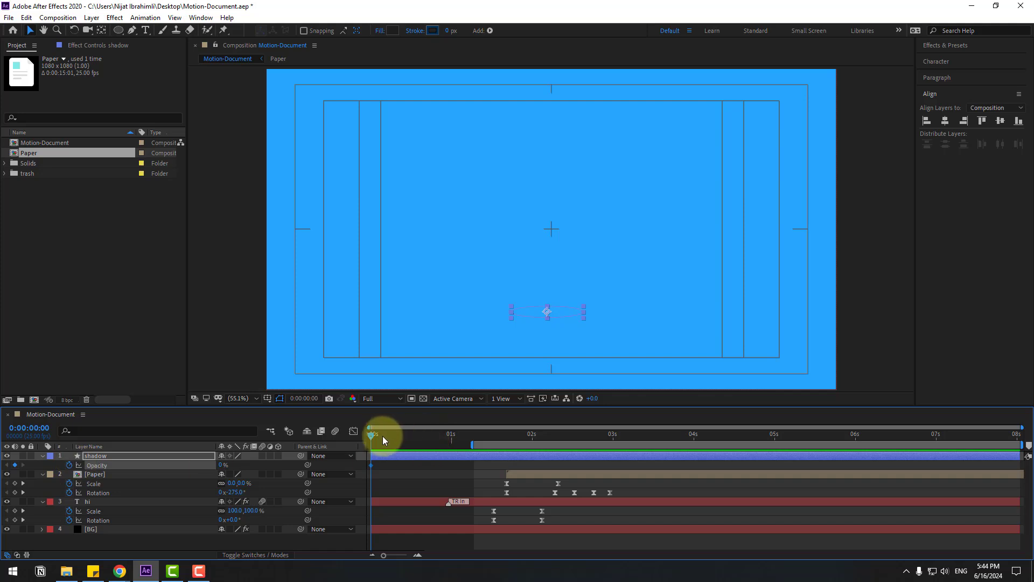
drag(382, 435, 403, 435)
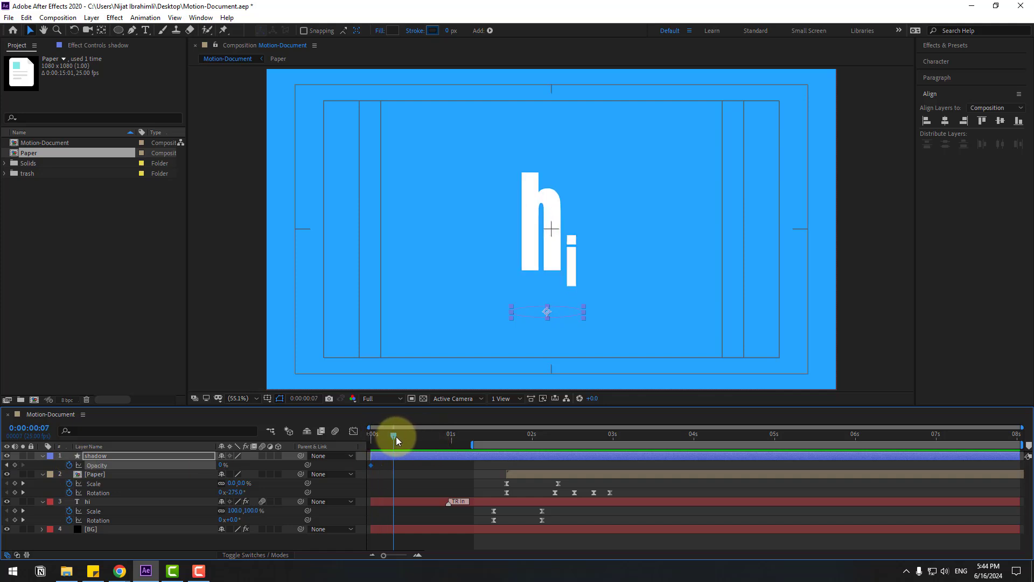
click(221, 465)
text(35)
key(Return)
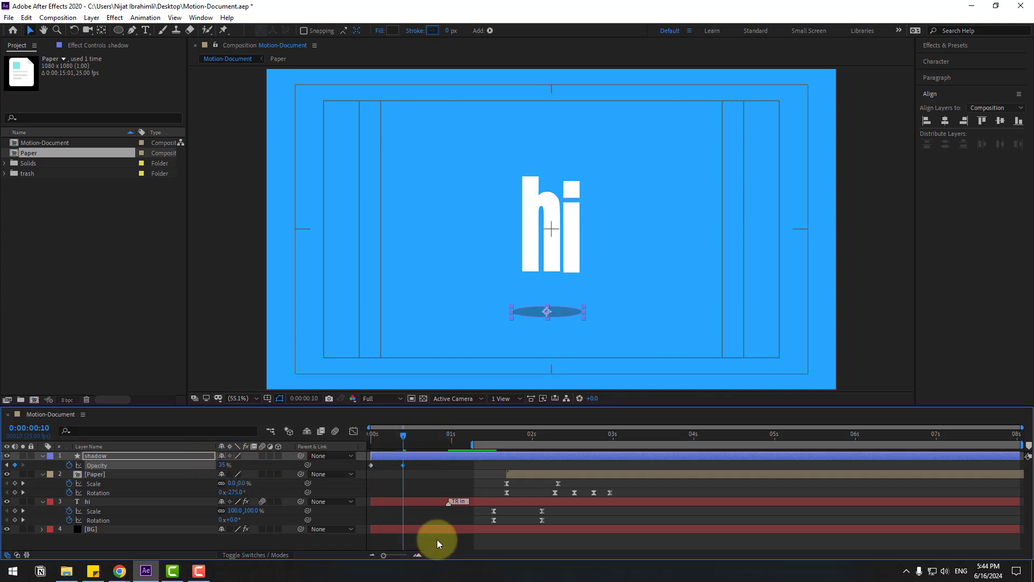
Apply Easy Ease to both shadow opacity keyframes and preview the fade-in.
right_click(372, 464)
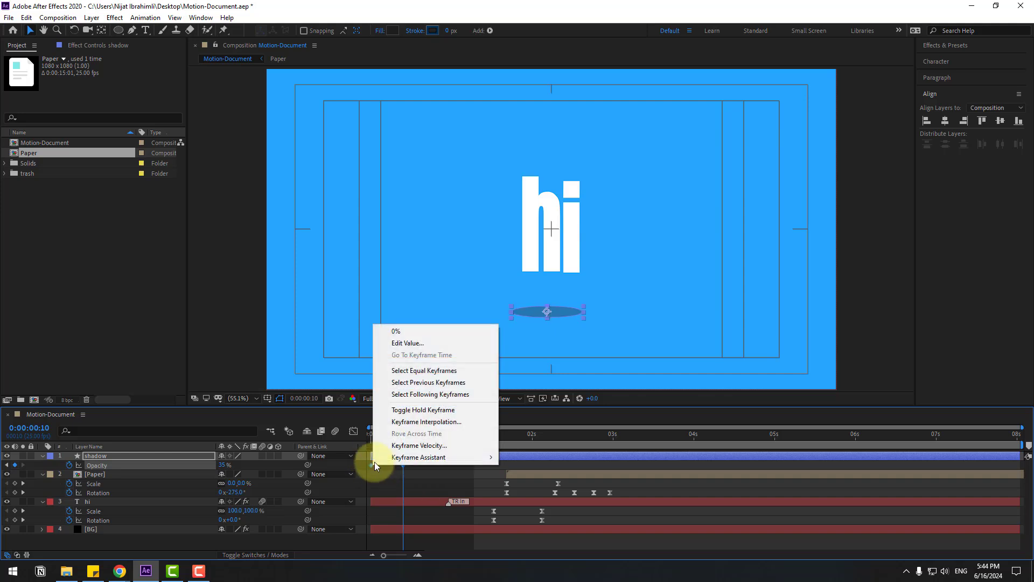
mouse_move(431, 456)
click(535, 492)
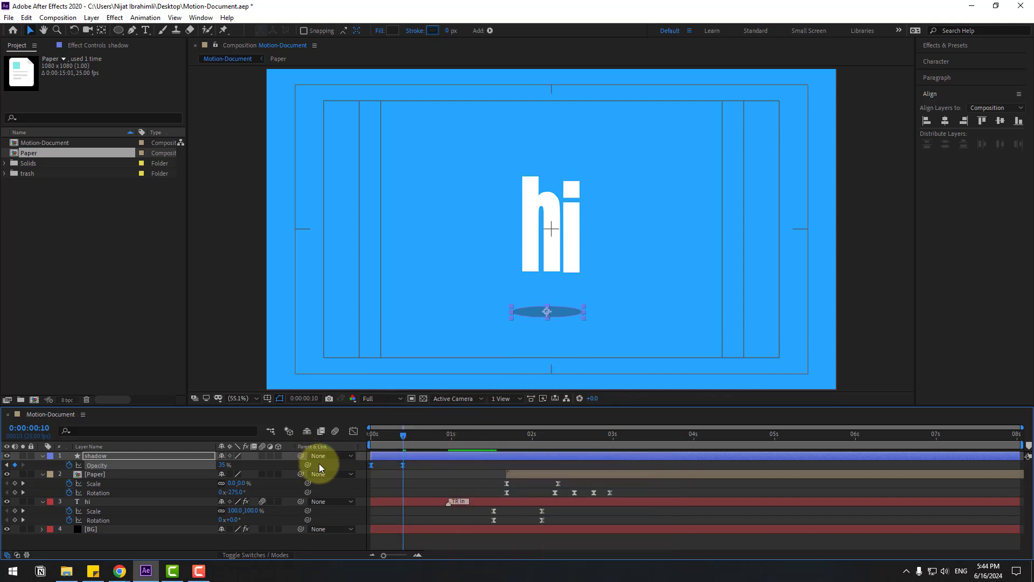
key(space)
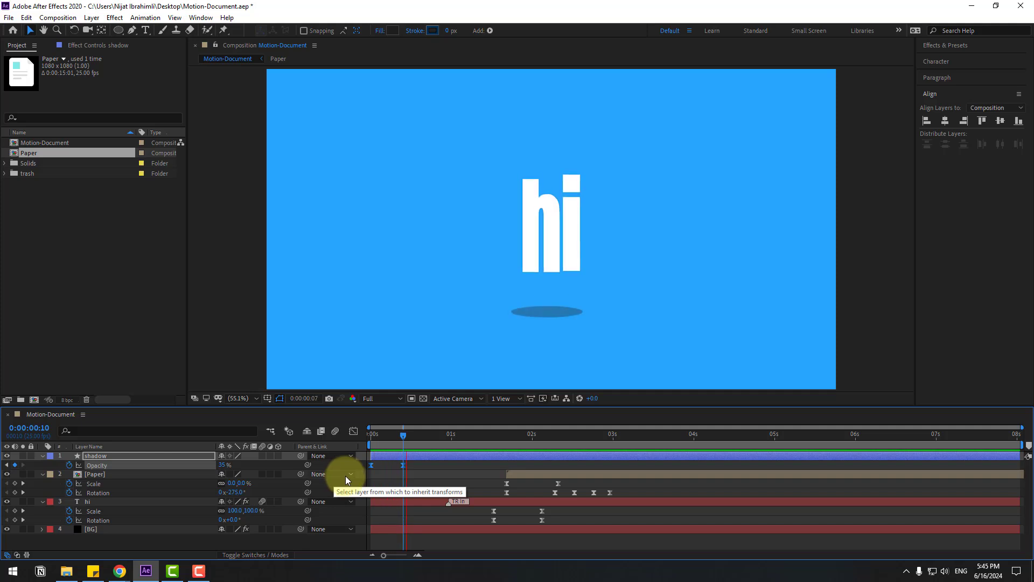
key(space)
drag(413, 435, 467, 438)
click(611, 493)
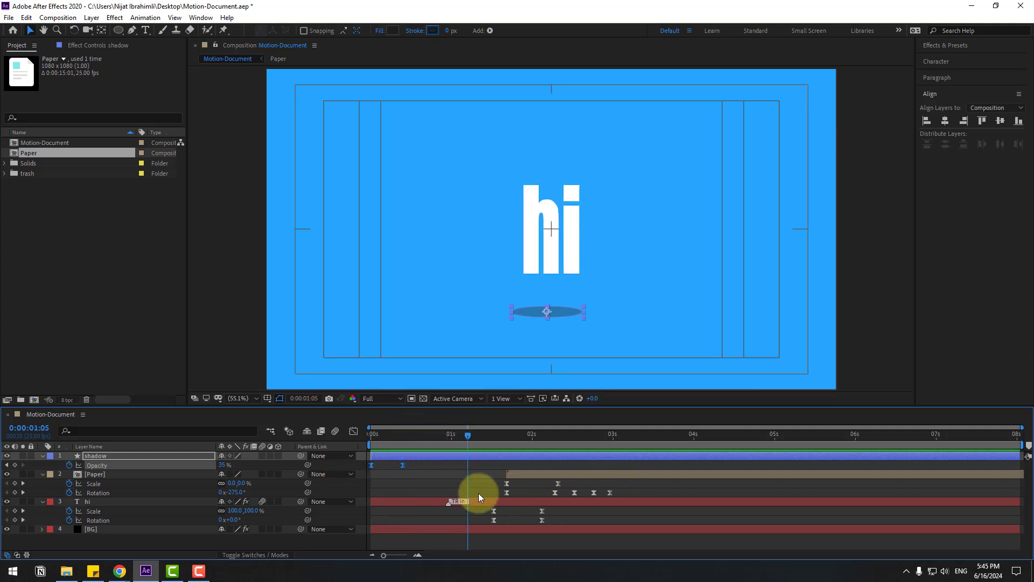
Shift the Paper layer a few frames earlier and preview the revised entrance timing.
drag(554, 507, 467, 510)
click(524, 474)
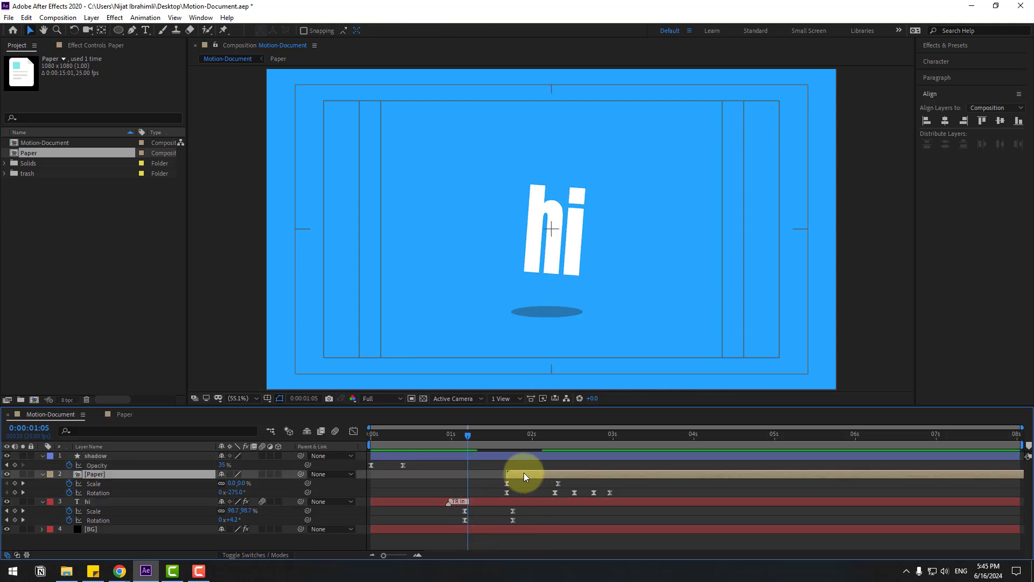
drag(524, 474, 500, 477)
drag(469, 435, 514, 439)
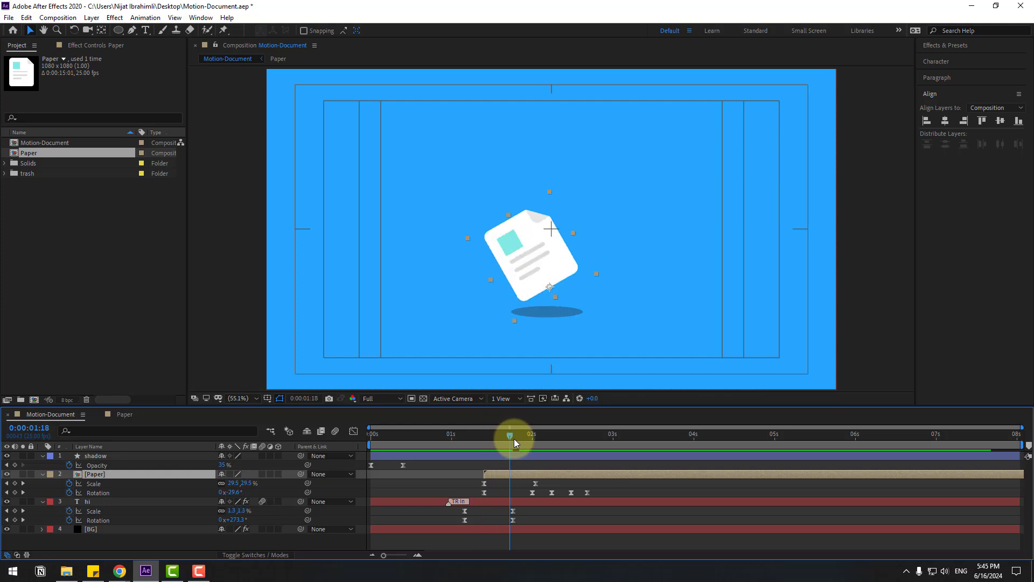
key(space)
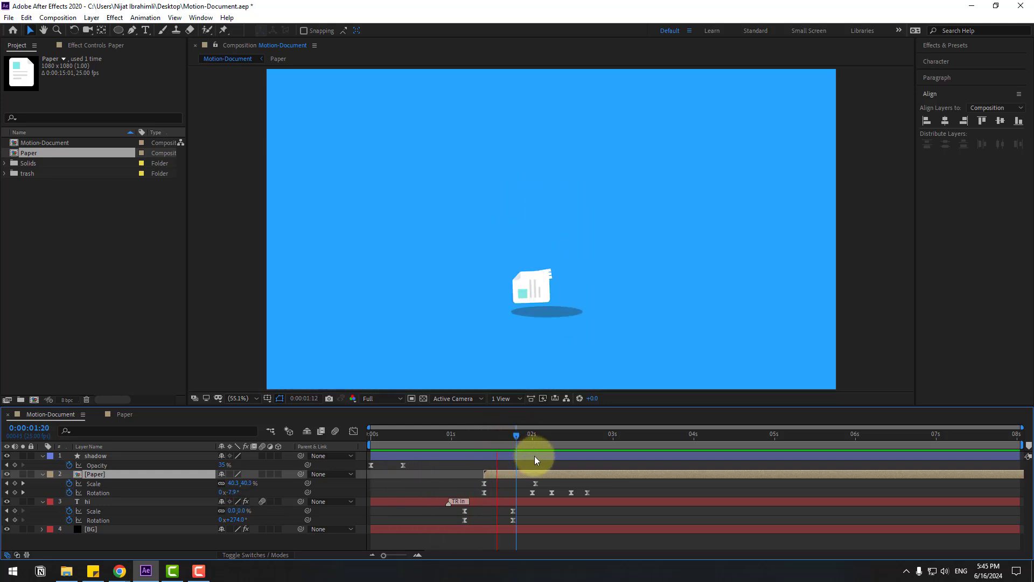
drag(452, 434, 496, 473)
drag(458, 436, 505, 441)
key(space)
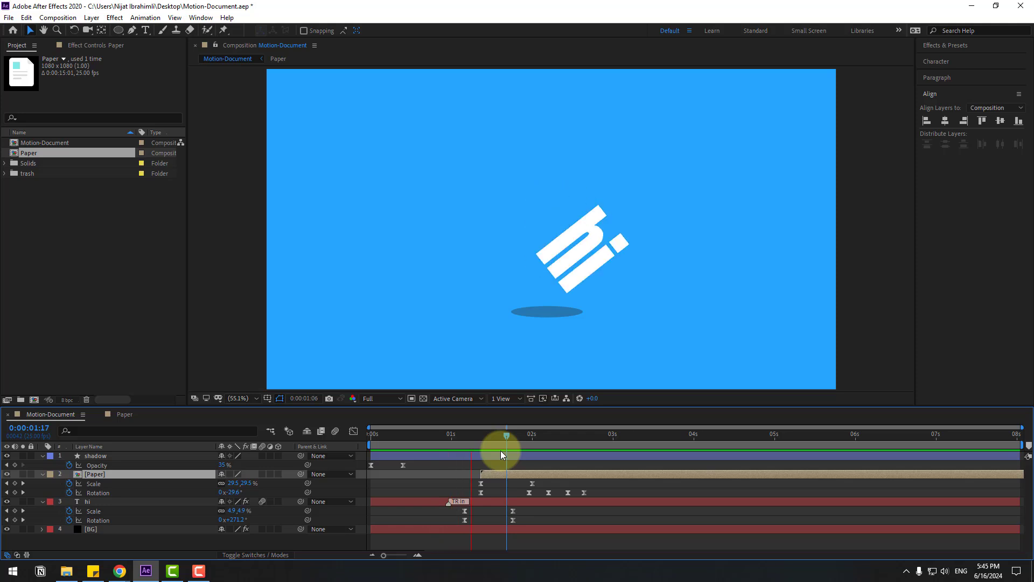
drag(469, 434, 499, 437)
key(space)
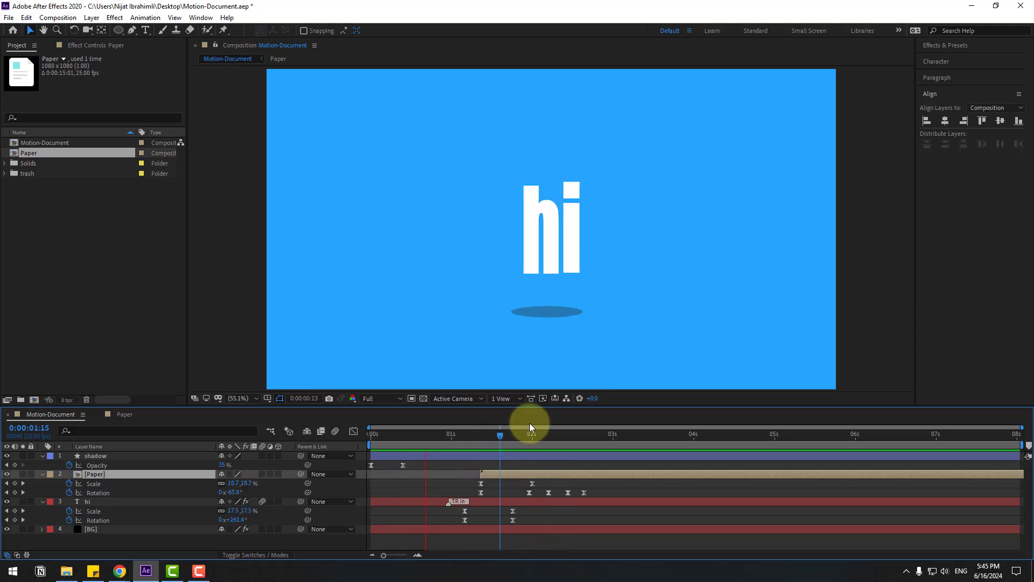
key(space)
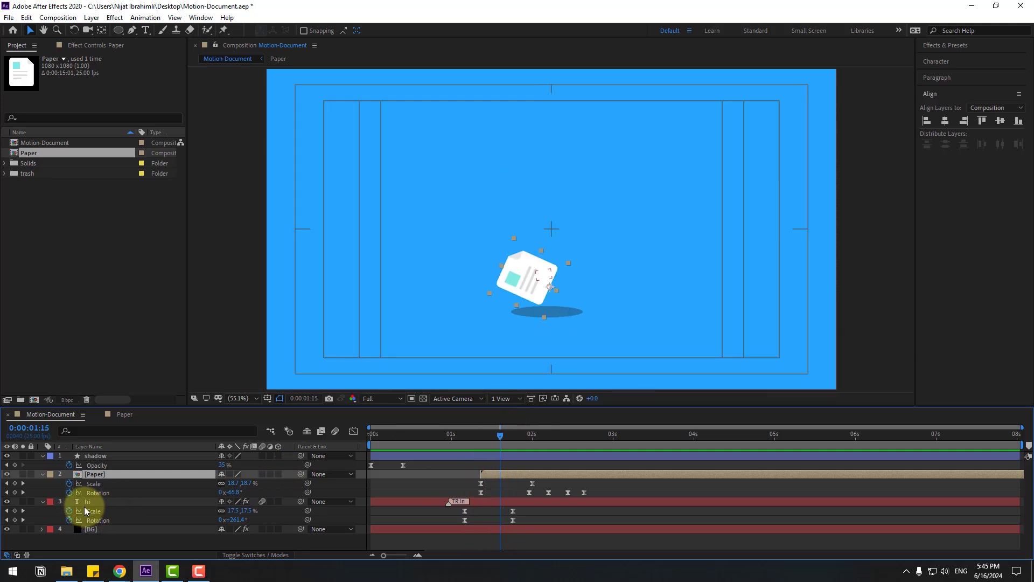
Enable motion blur on the Paper layer and scrub to check the blurred movement.
click(84, 505)
click(233, 489)
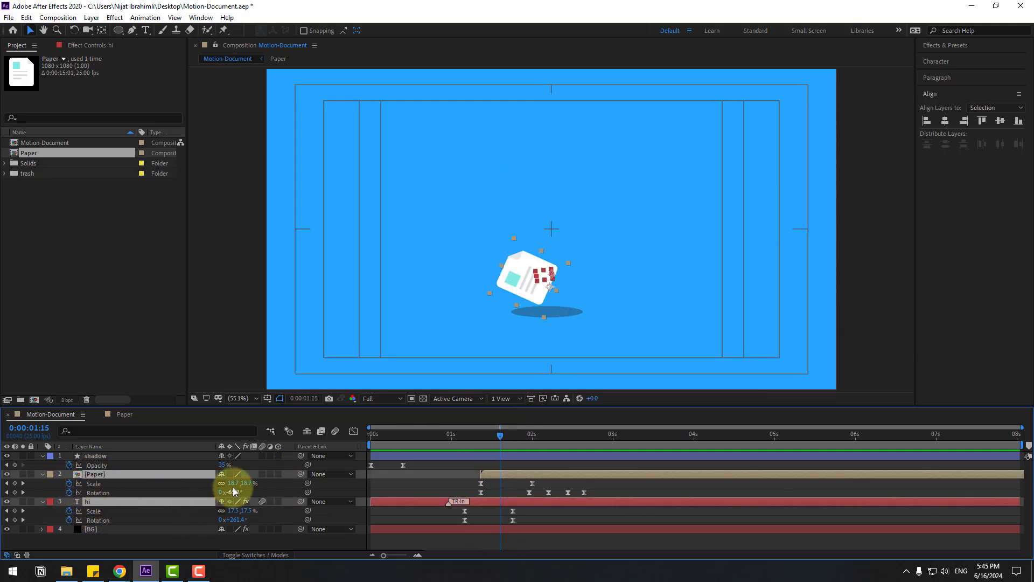
click(262, 475)
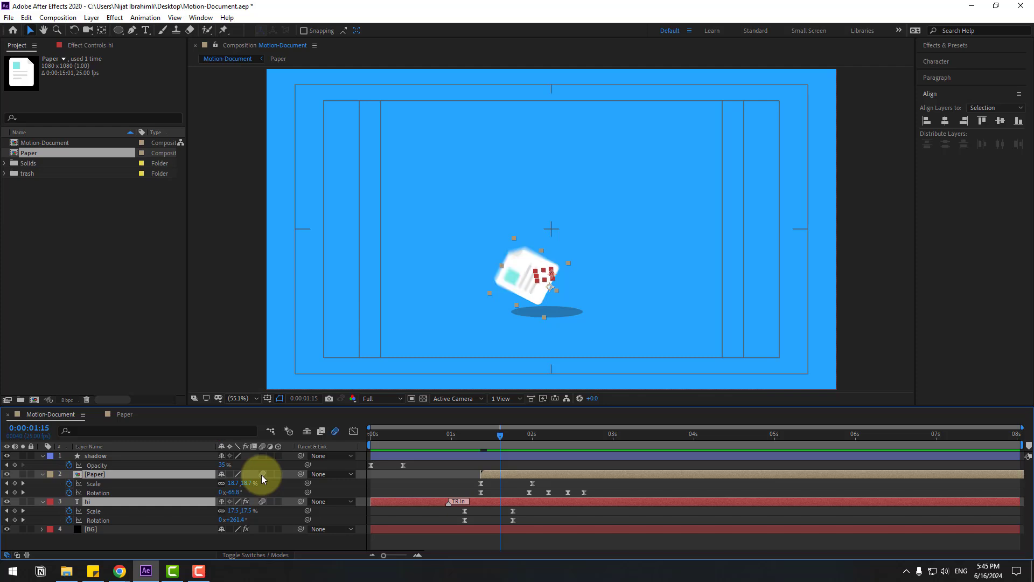
mouse_move(494, 436)
mouse_down()
mouse_move(478, 434)
mouse_move(518, 438)
mouse_move(492, 437)
mouse_up()
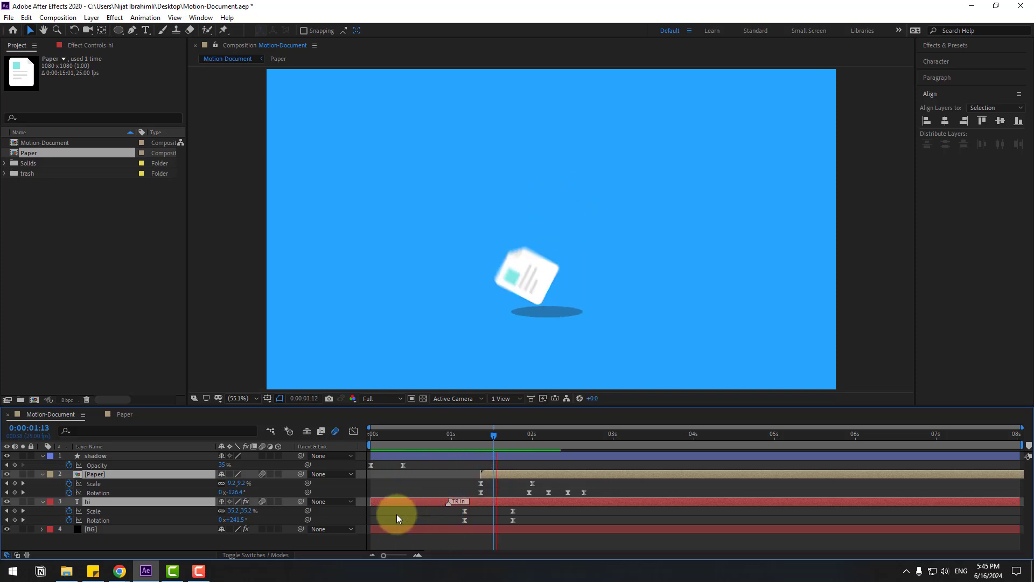
mouse_move(466, 433)
mouse_down()
mouse_move(504, 435)
mouse_move(461, 437)
mouse_up()
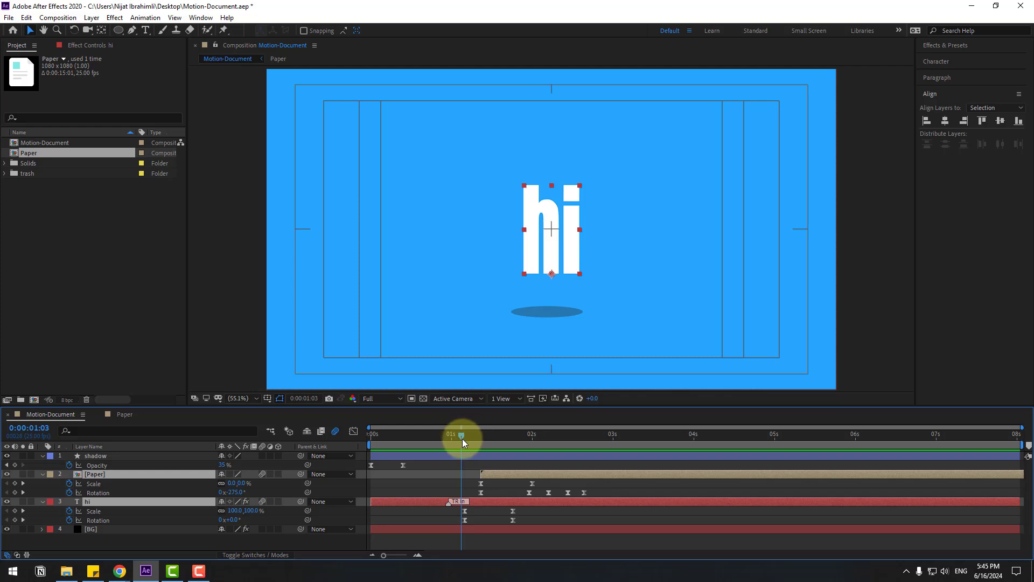
click(92, 455)
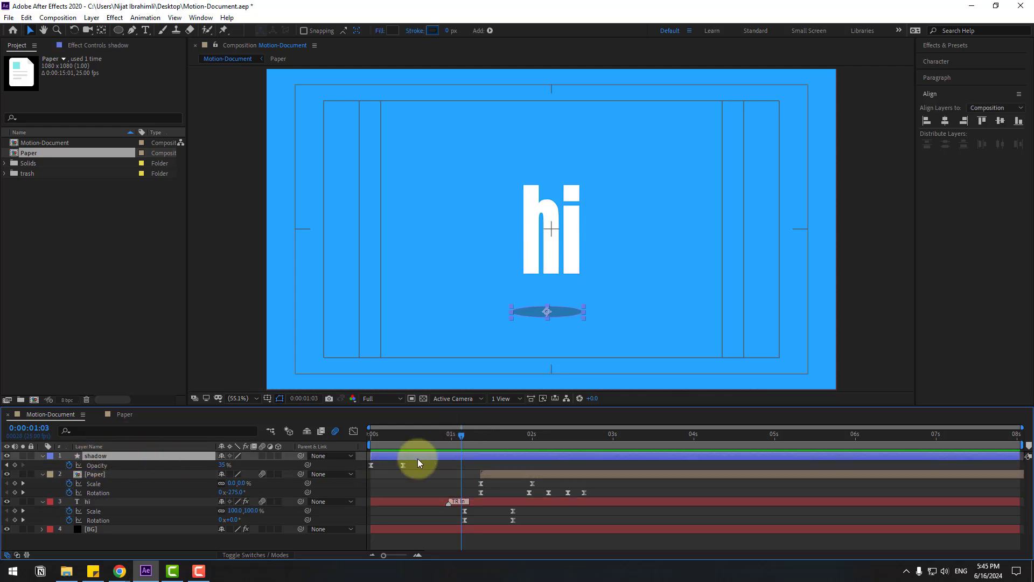
Keyframe the shadow's Scale from 100% at 1:06 to 188, 68% at 1:21.
drag(467, 434, 473, 435)
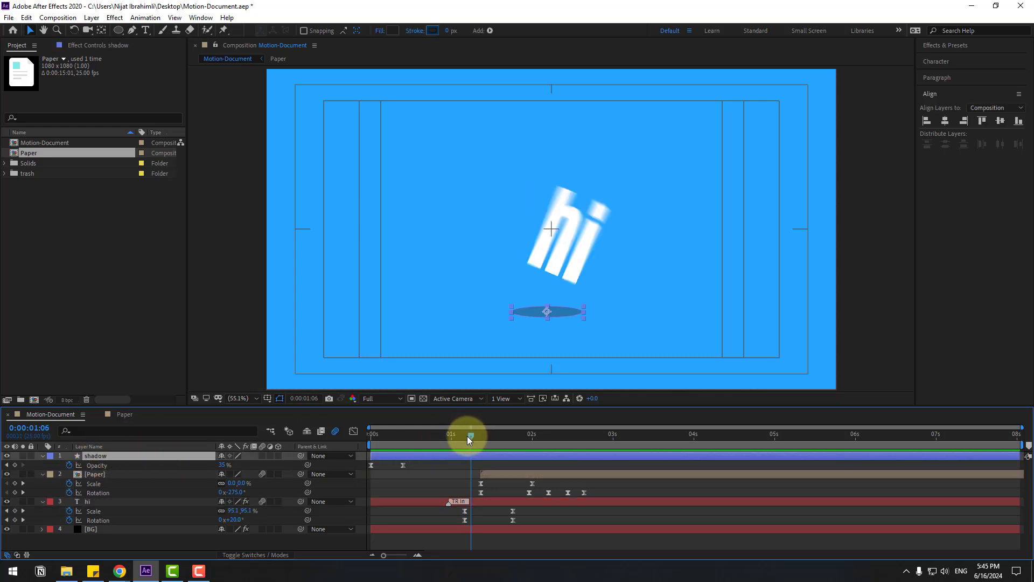
key(shift+s)
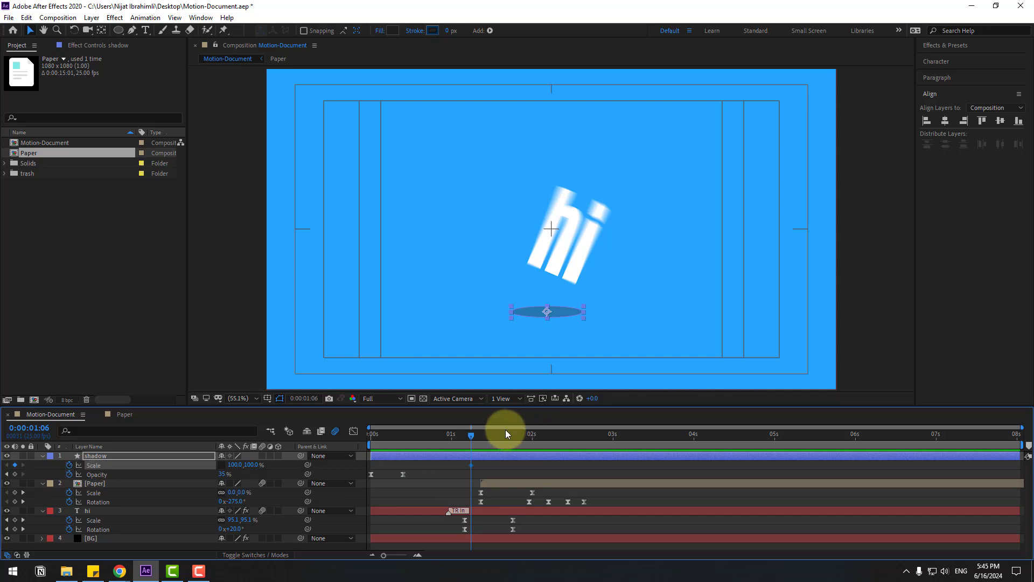
drag(478, 437, 520, 434)
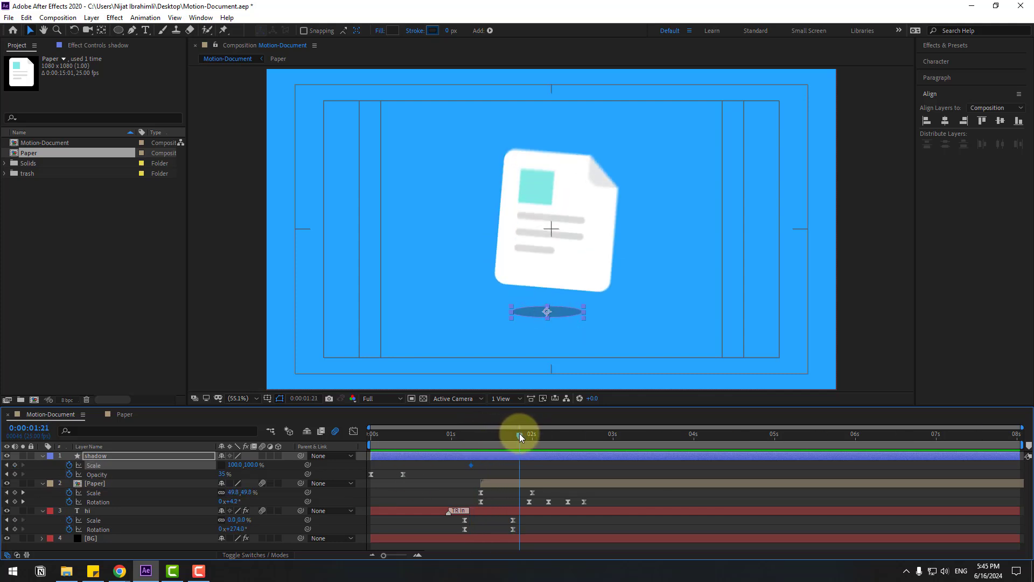
mouse_move(235, 468)
mouse_down()
mouse_move(300, 466)
mouse_move(225, 469)
mouse_up()
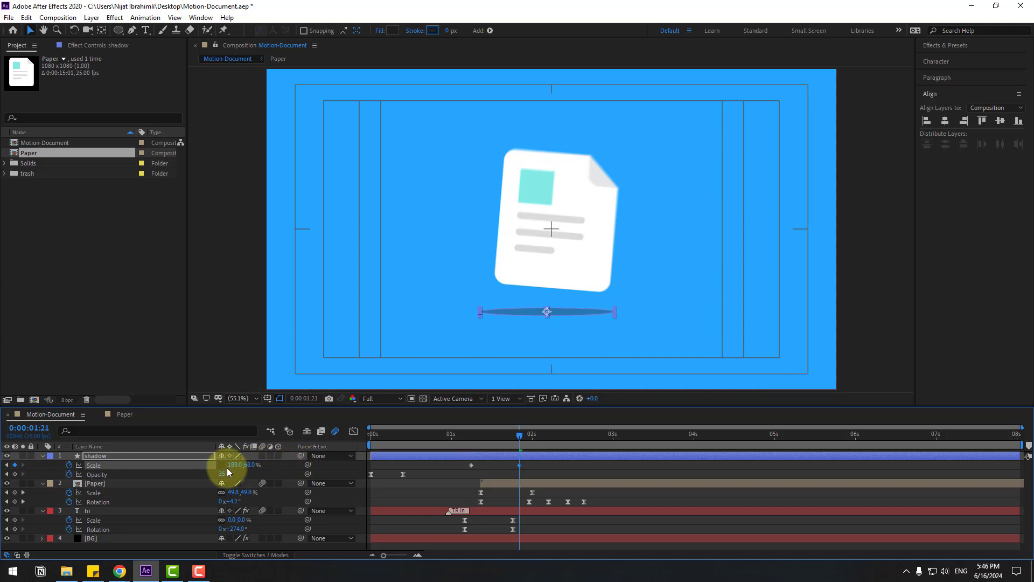
click(539, 472)
drag(462, 435, 531, 439)
click(471, 466)
Easy Ease the shadow's Scale keyframes and raise their influence to about 78% for a sharp peak.
right_click(471, 466)
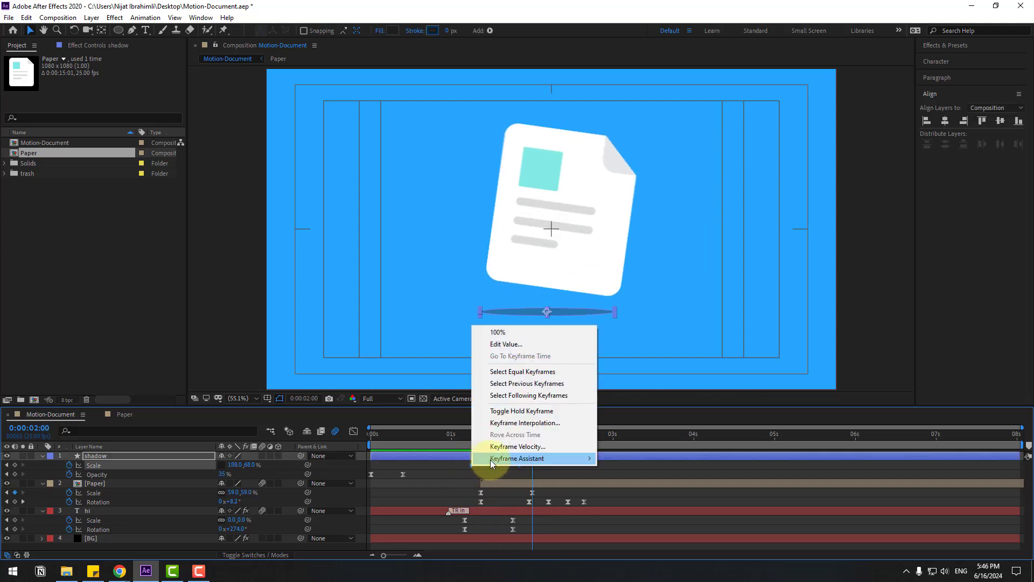
mouse_move(490, 460)
click(628, 483)
click(354, 431)
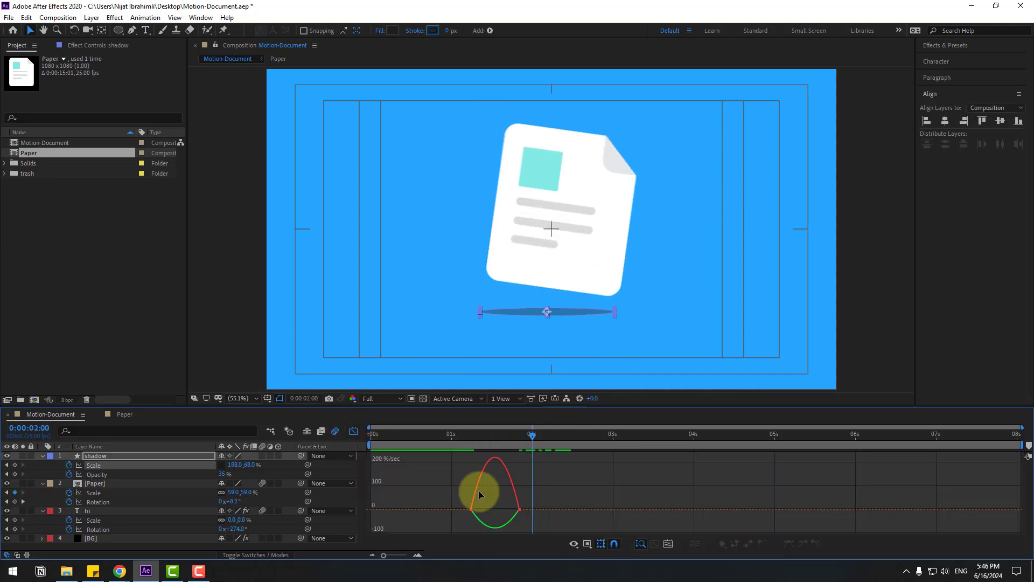
drag(481, 510, 490, 508)
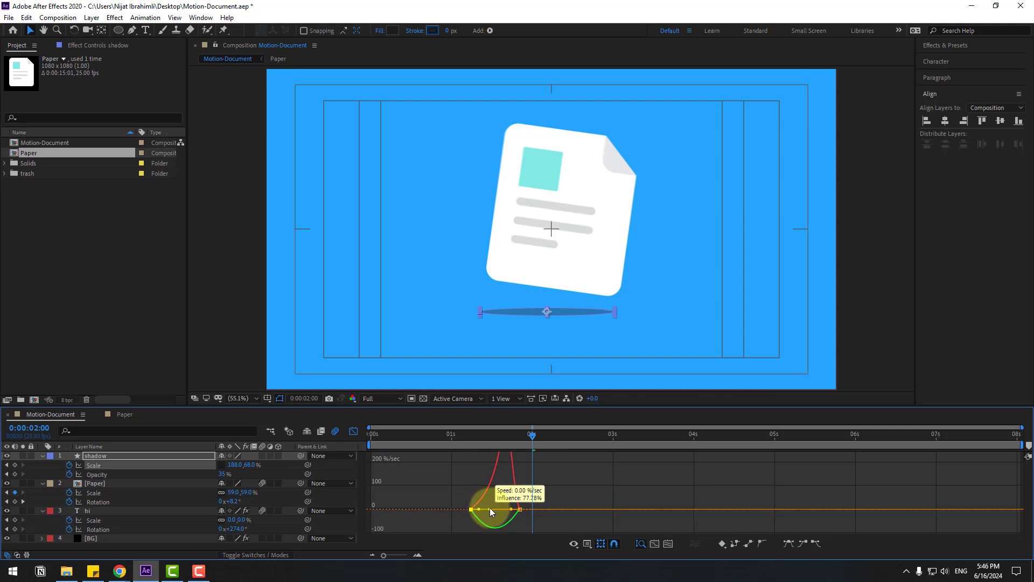
drag(459, 433, 494, 434)
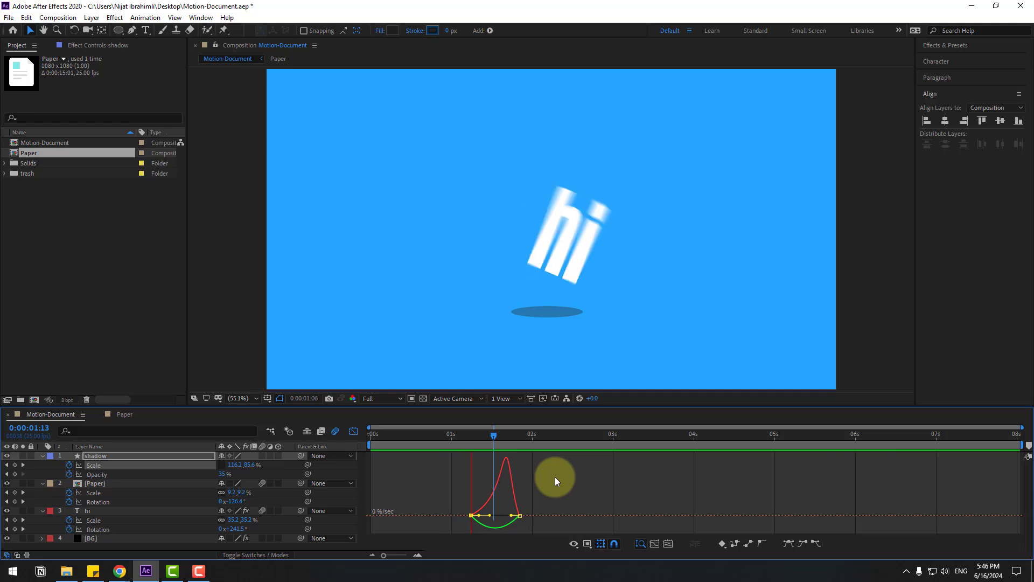
key(space)
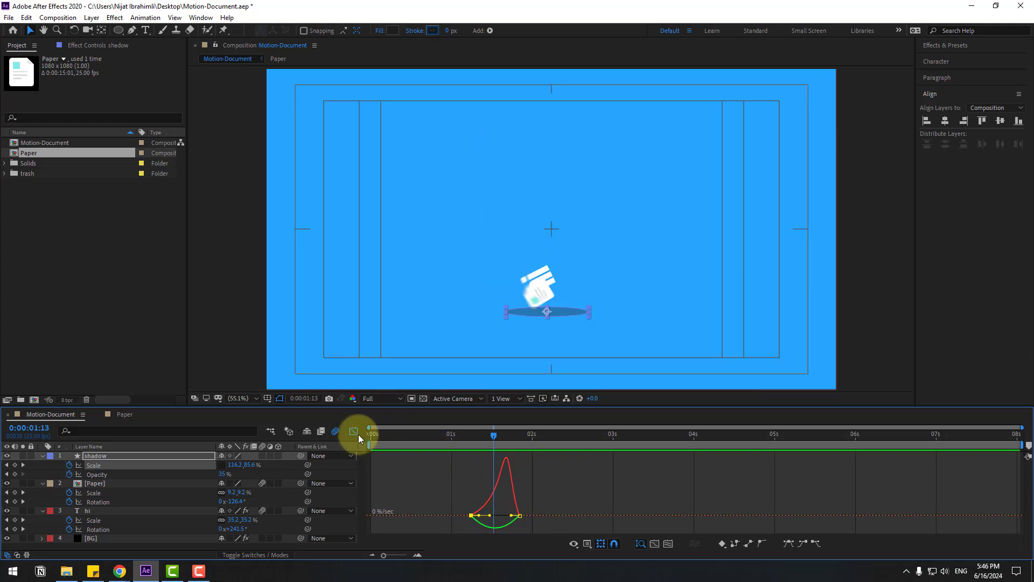
click(353, 431)
drag(486, 434, 526, 438)
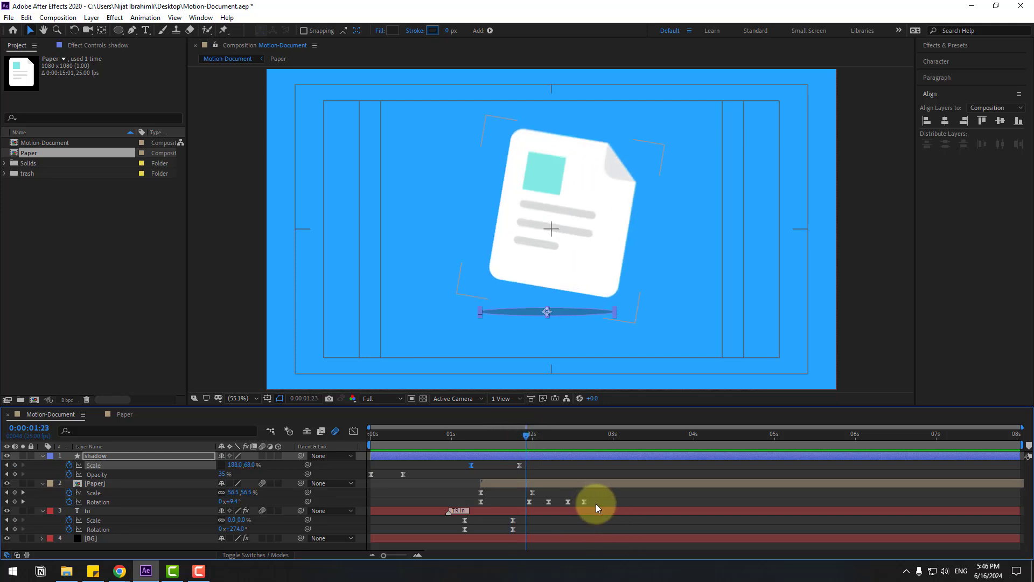
Move the Paper layer's later Rotation wobble keyframes about a frame earlier and preview.
drag(596, 504, 529, 511)
drag(503, 440, 539, 434)
drag(529, 503, 523, 501)
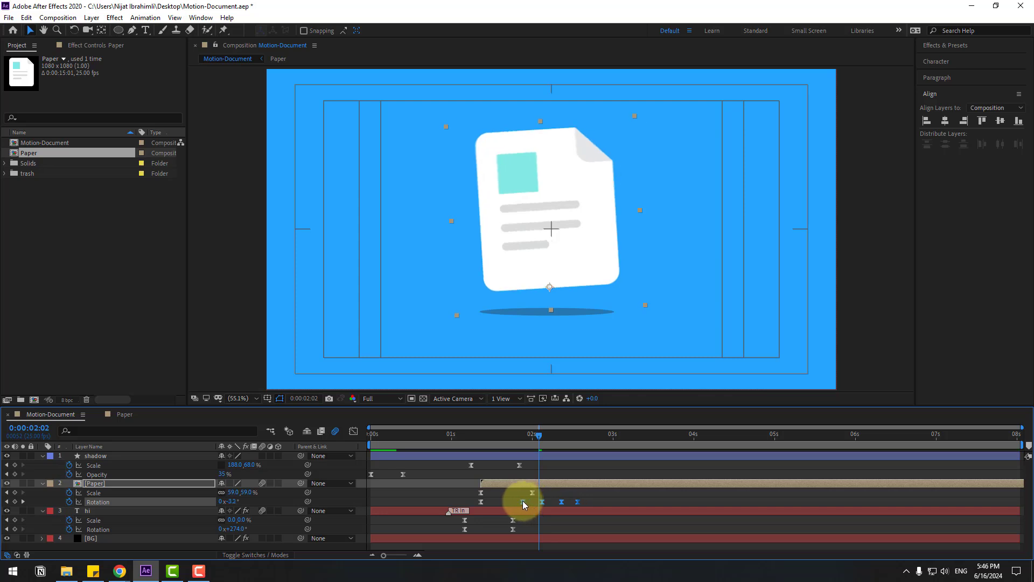
key(space)
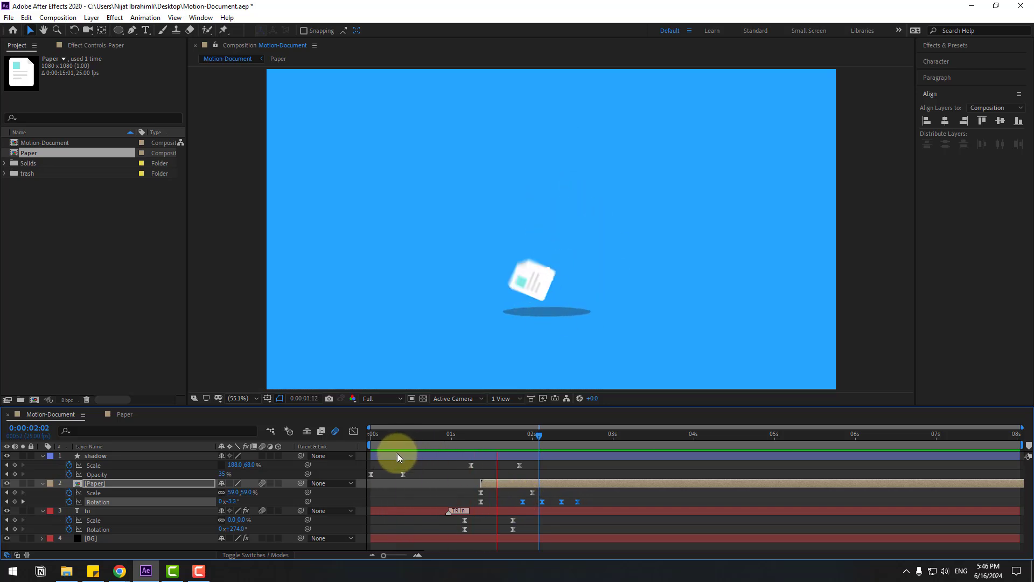
key(space)
drag(455, 430, 481, 456)
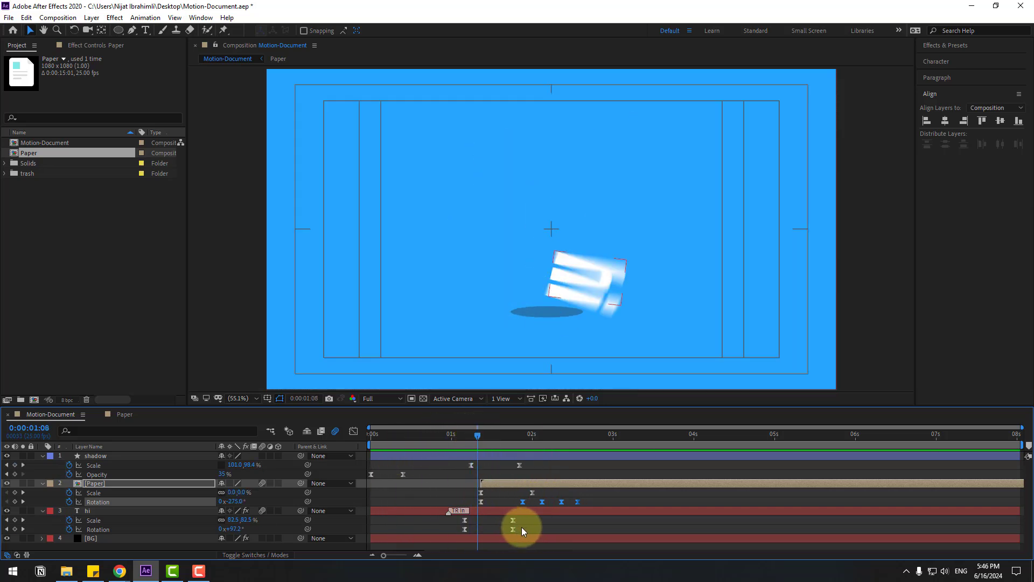
drag(522, 530, 438, 538)
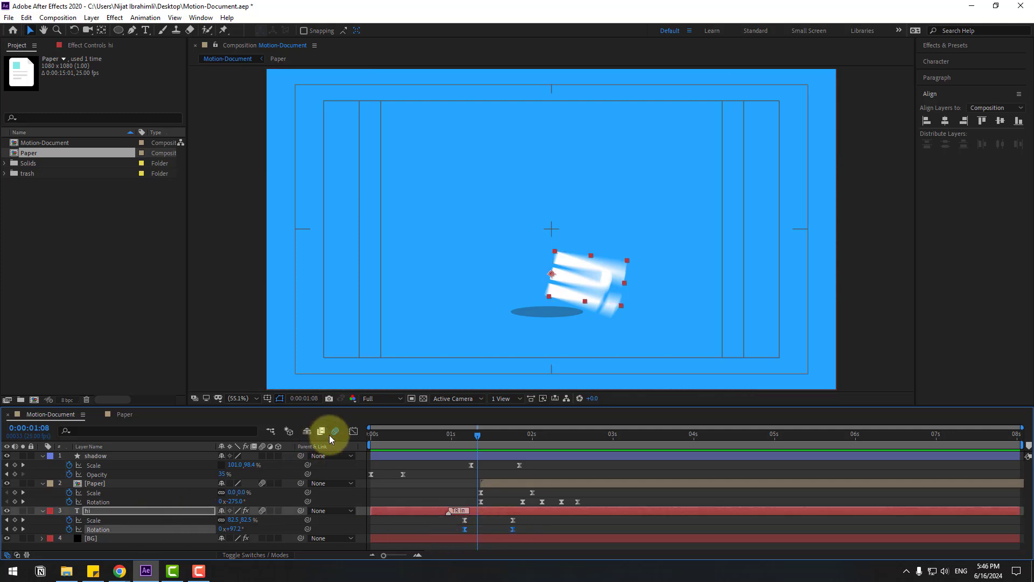
Start the preview range at about 1 second and play the hi spin in the speed graph.
click(353, 432)
drag(452, 435, 473, 436)
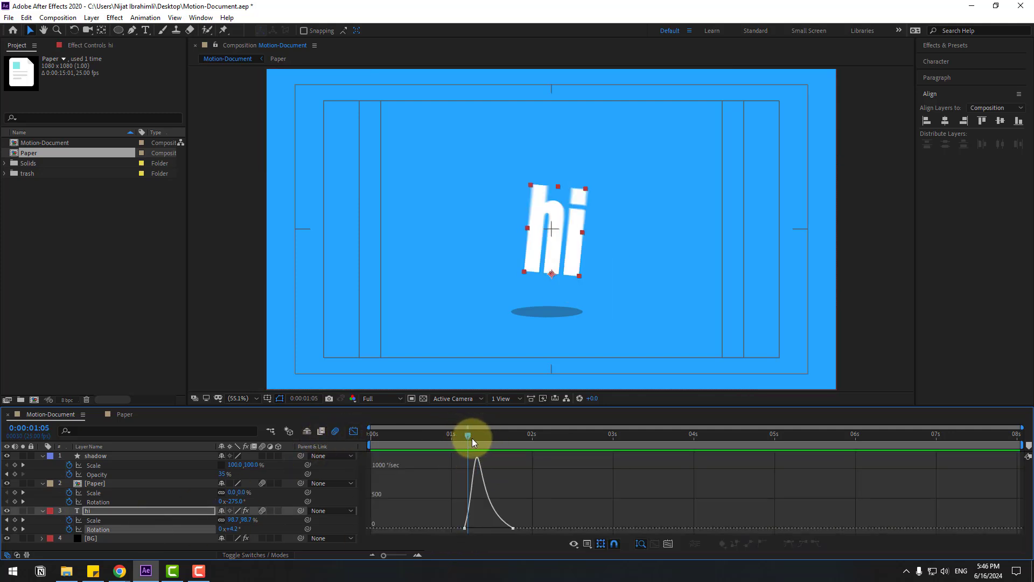
drag(366, 444, 451, 446)
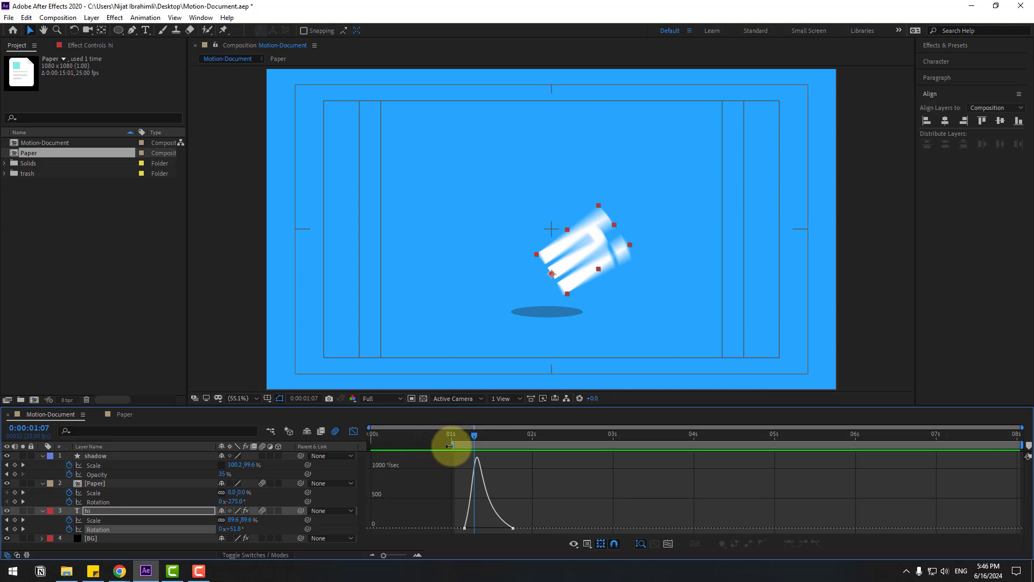
key(space)
Pull the hi spin's speed peak earlier and adjust the ease into its final keyframe, previewing each change.
click(463, 435)
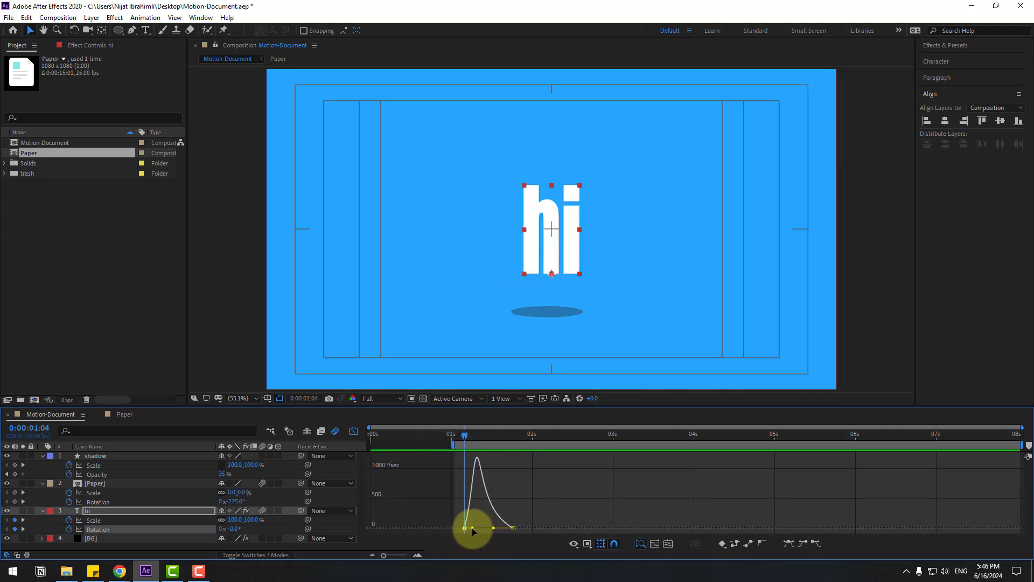
drag(473, 529, 488, 530)
key(space)
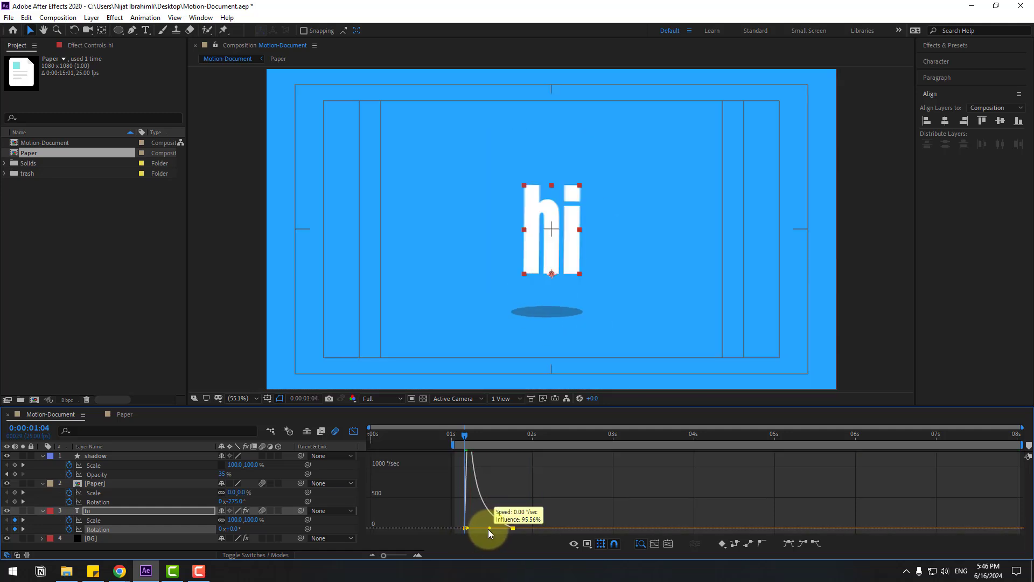
key(space)
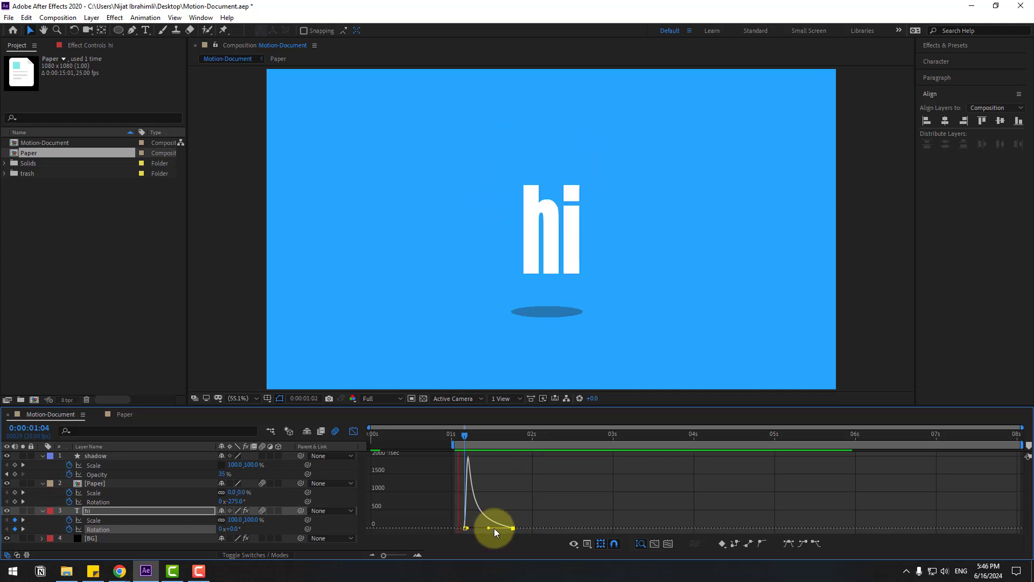
mouse_move(489, 528)
mouse_down()
mouse_move(498, 529)
mouse_move(486, 528)
mouse_up()
key(space)
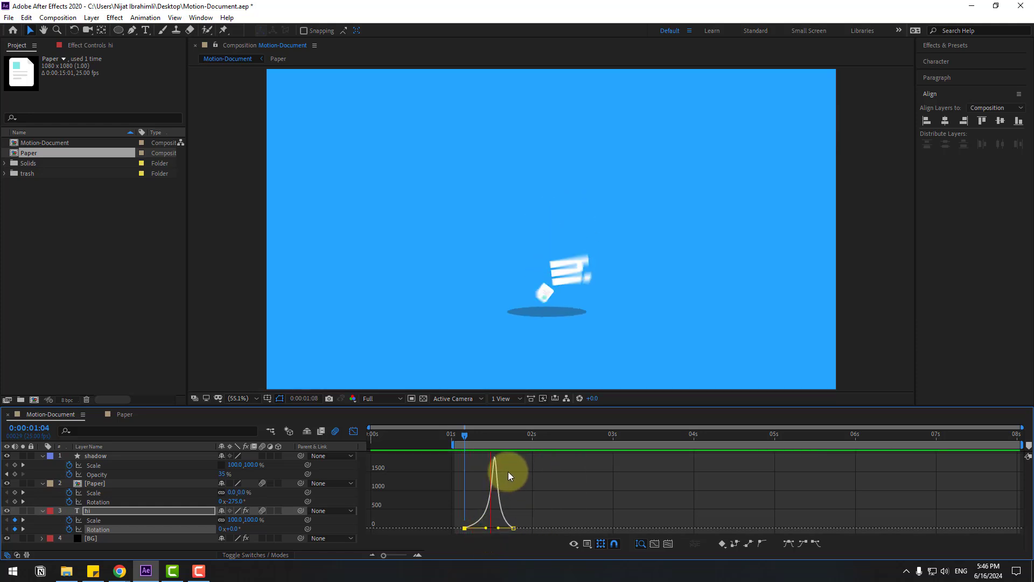
key(space)
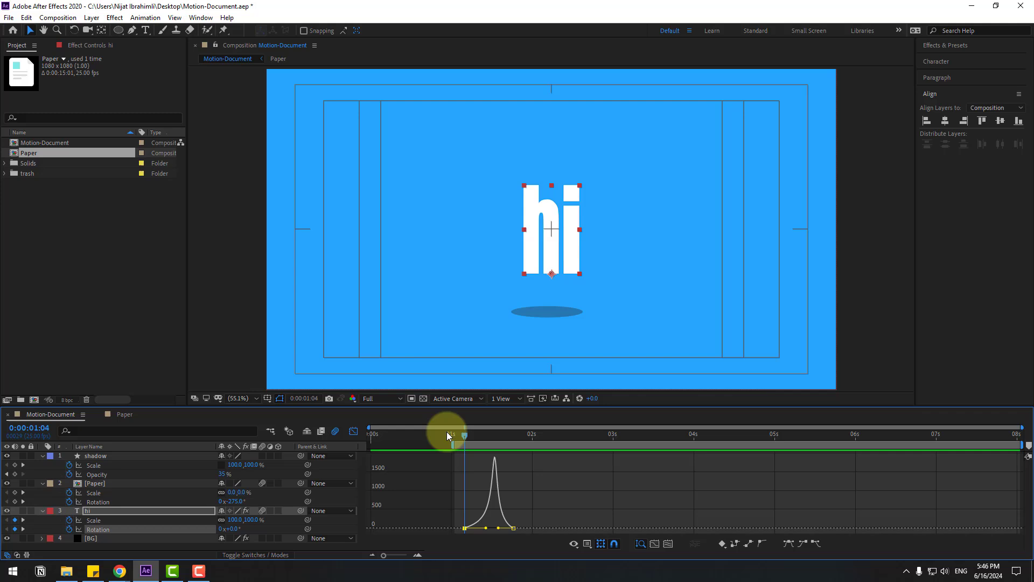
click(353, 431)
Shift the Paper layer about 2 frames later and preview the hi-to-paper transition.
drag(448, 432, 496, 435)
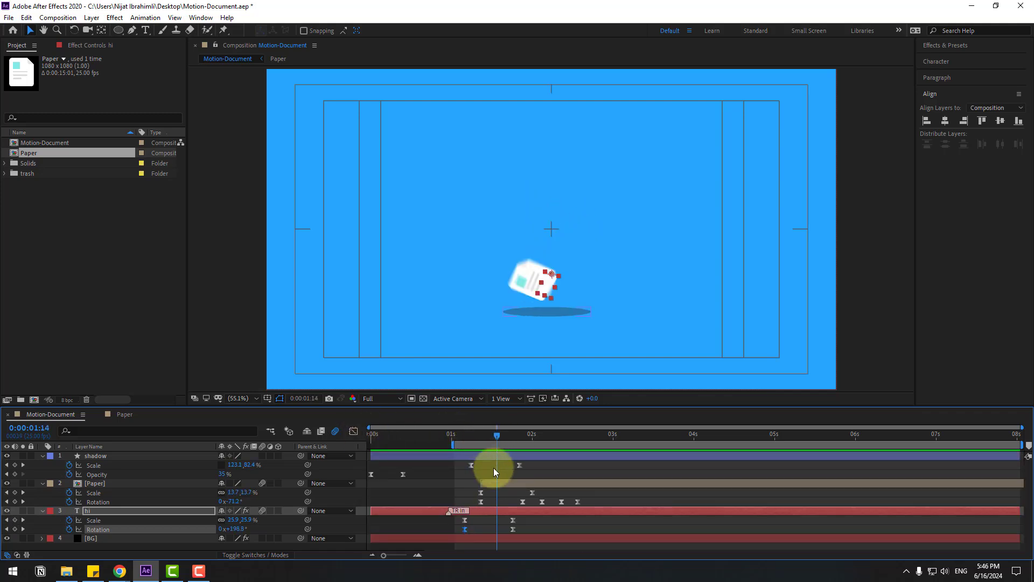
mouse_move(491, 483)
mouse_down()
mouse_move(507, 489)
mouse_move(498, 484)
mouse_up()
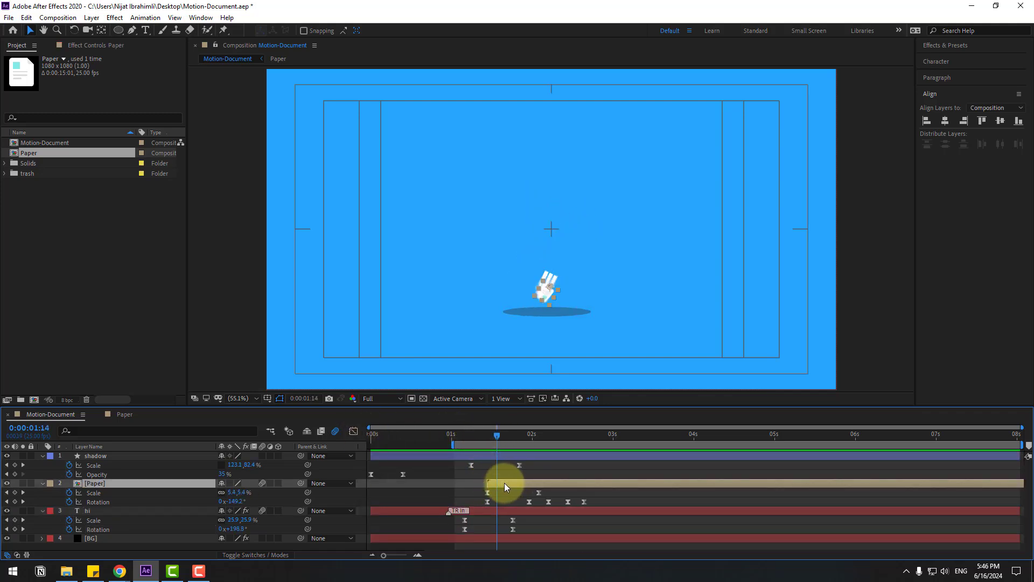
key(space)
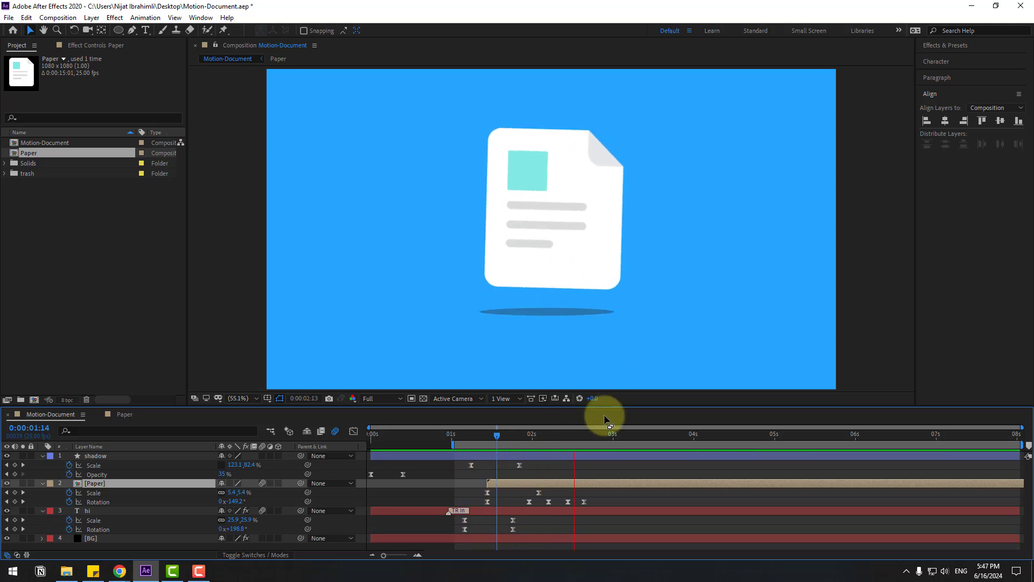
key(space)
Set the work area from near the start to about 3.5 seconds and preview the entrance.
key(n)
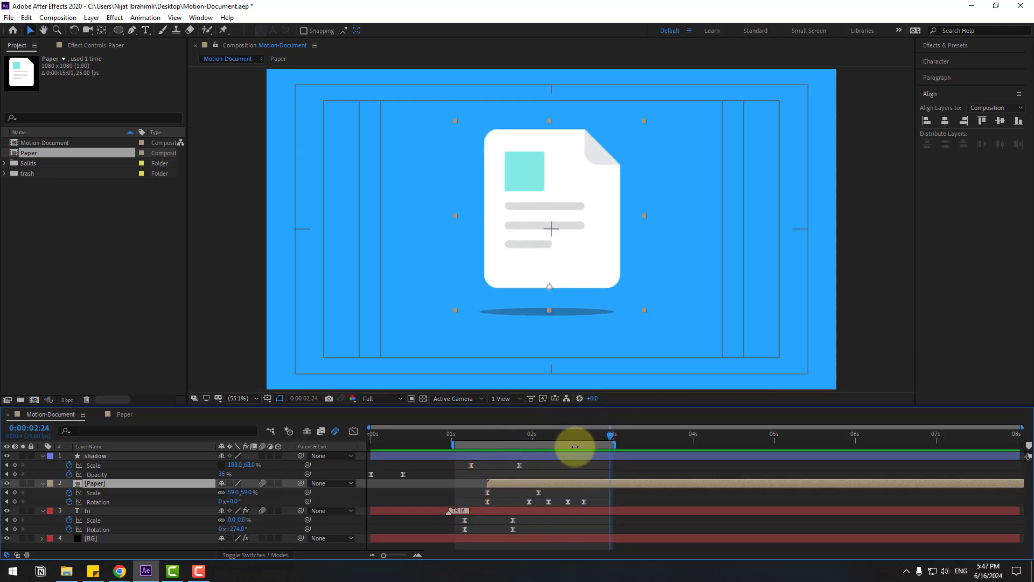
drag(452, 445, 370, 445)
key(space)
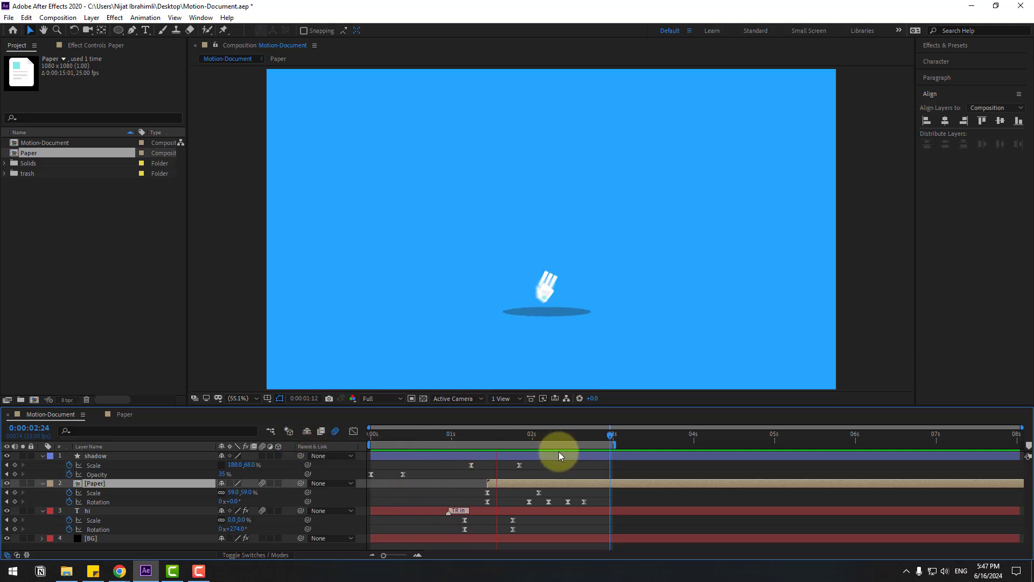
key(space)
drag(615, 444, 649, 444)
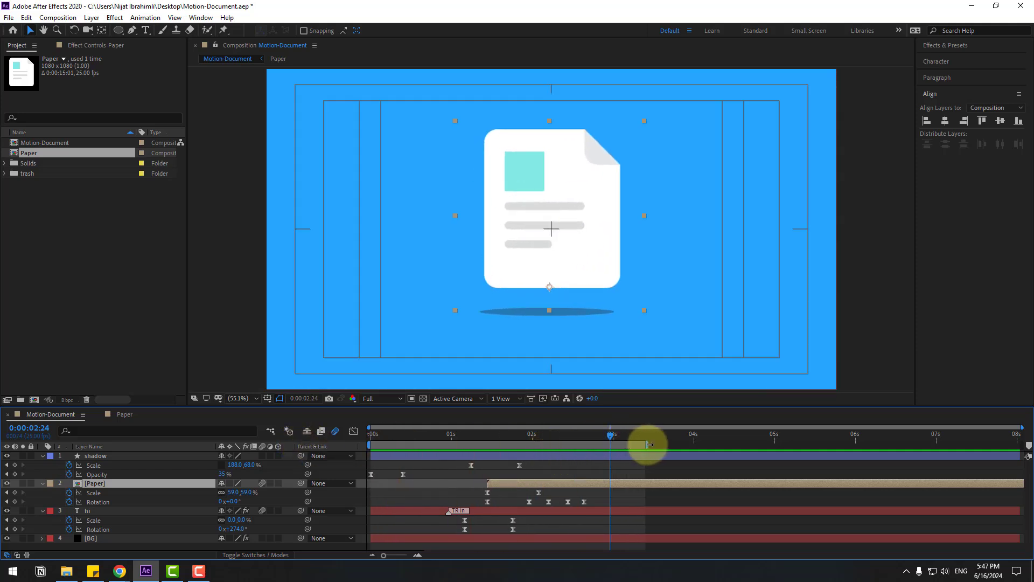
drag(532, 432, 652, 432)
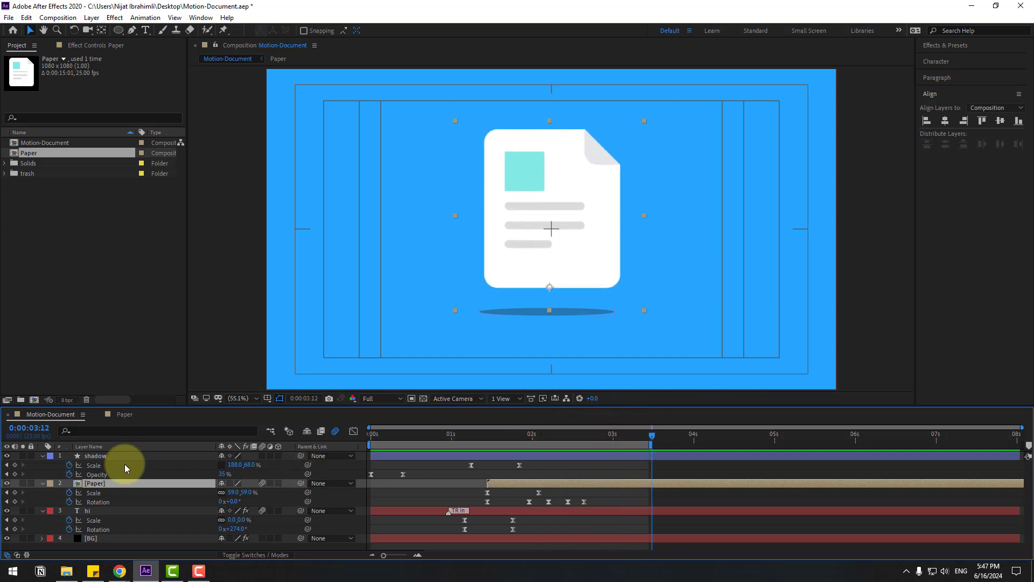
click(95, 459)
drag(550, 438, 583, 437)
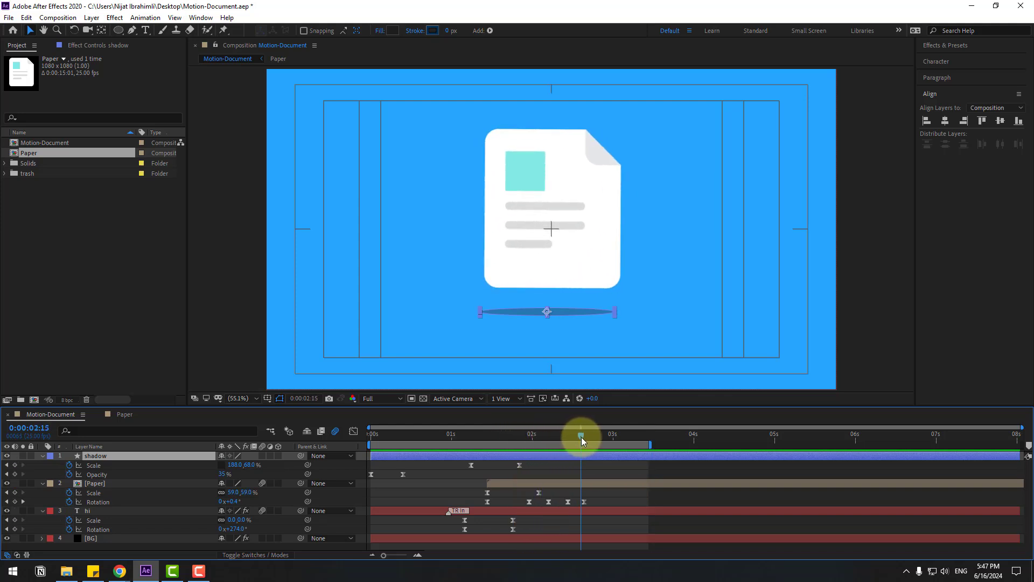
Split the shadow layer at 0:00:02:16 and parent the new shadow 2 to Paper.
click(26, 17)
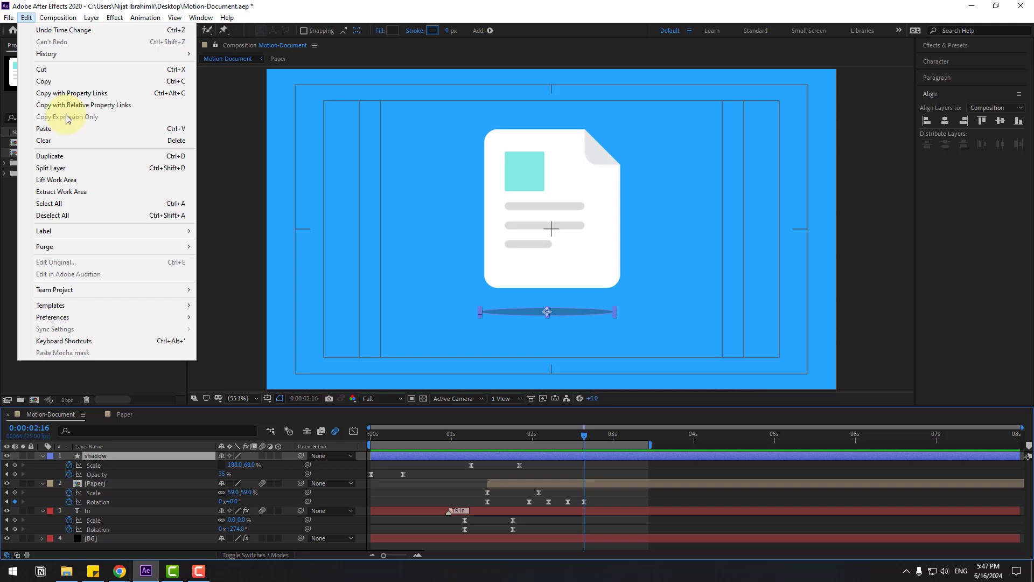
click(154, 173)
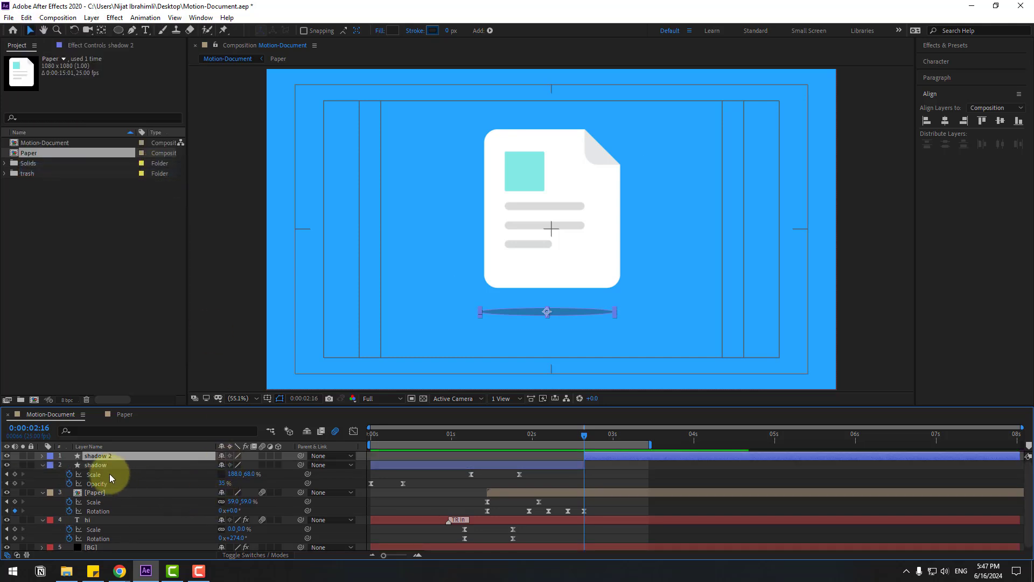
drag(300, 456, 97, 492)
Select the Paper layer and add a Position keyframe with Alt+Shift+P.
click(90, 493)
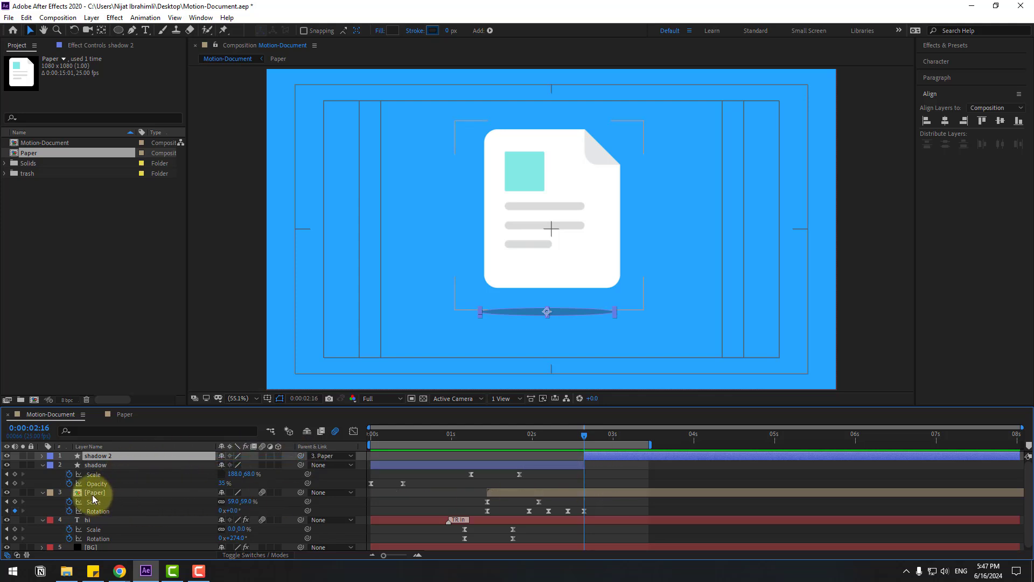
click(588, 435)
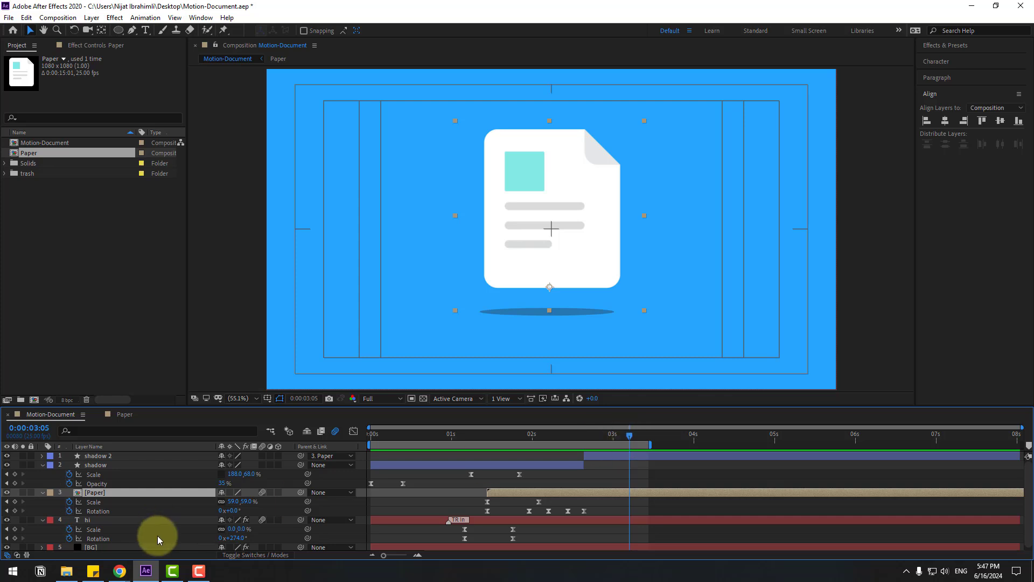
key(alt+shift+p)
At 0:00:03:22, push Paper off the right edge to Position X 2251.7.
click(640, 442)
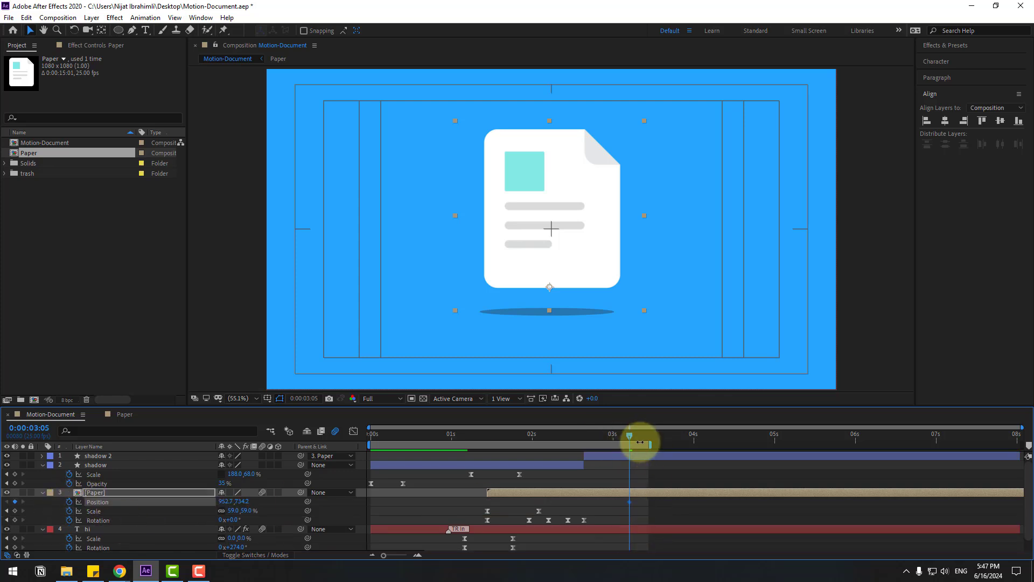
drag(680, 437, 686, 439)
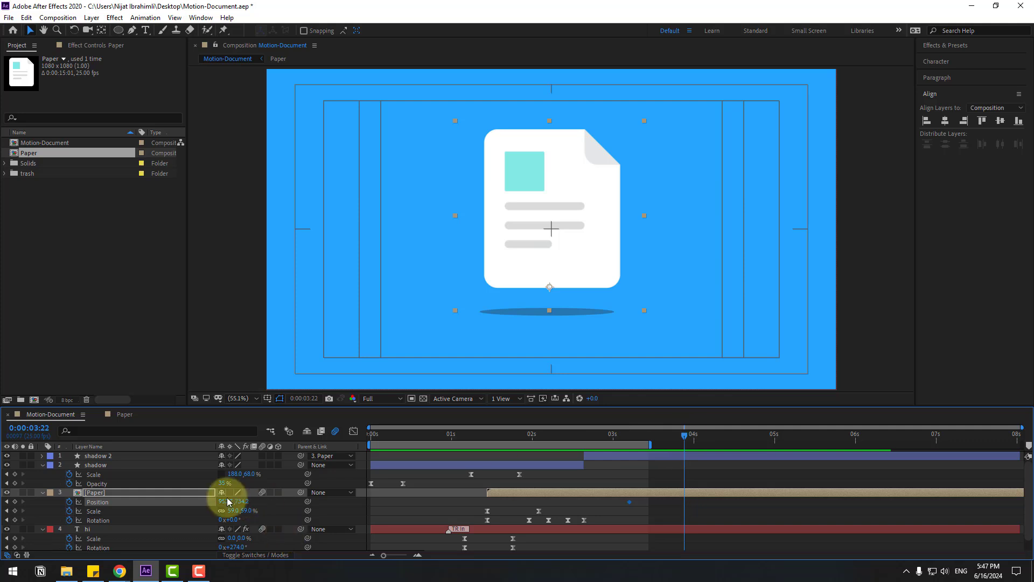
drag(222, 501, 300, 500)
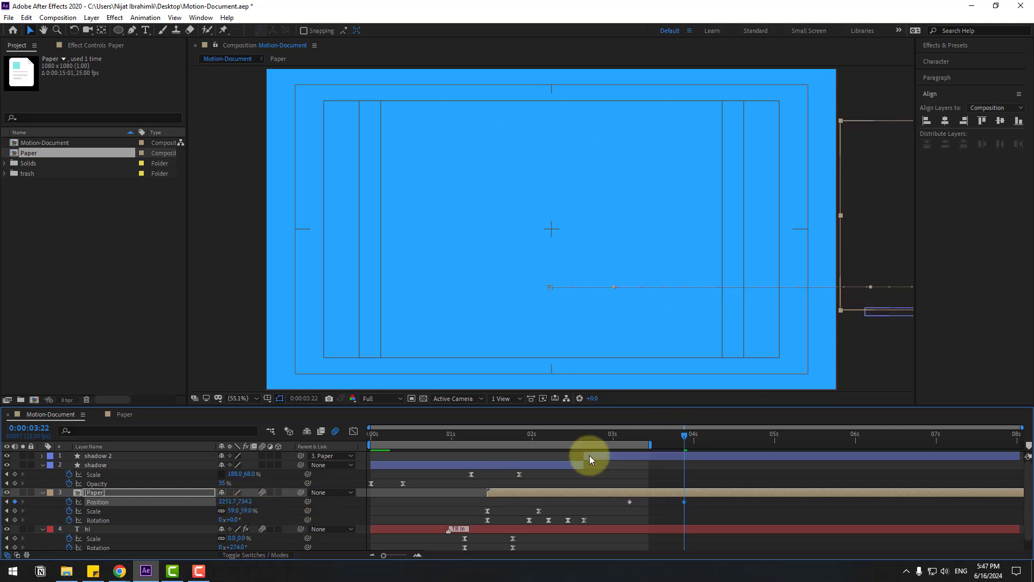
Apply Easy Ease to the exit keyframe and move the speed peak later.
right_click(684, 502)
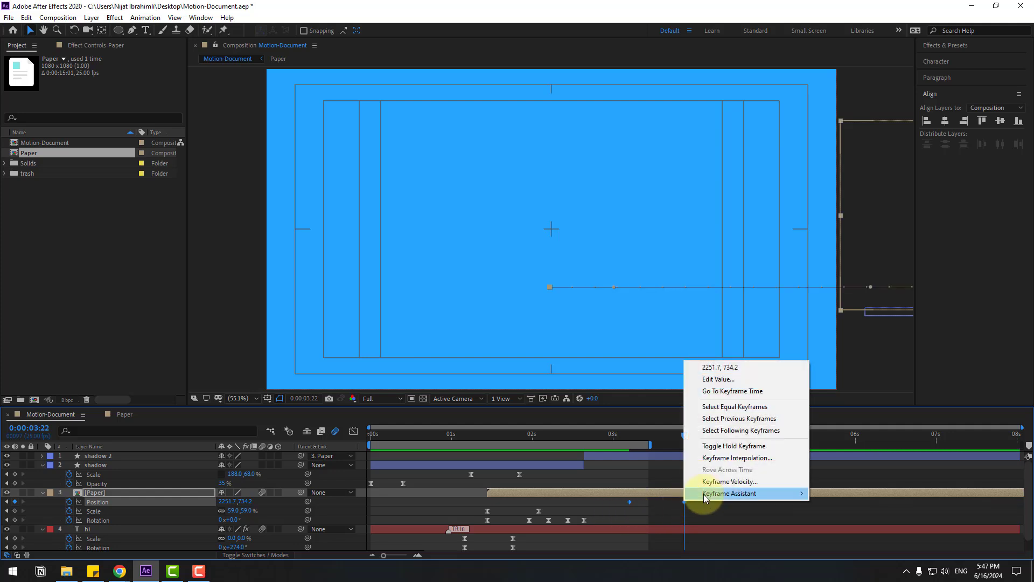
mouse_move(705, 494)
click(861, 428)
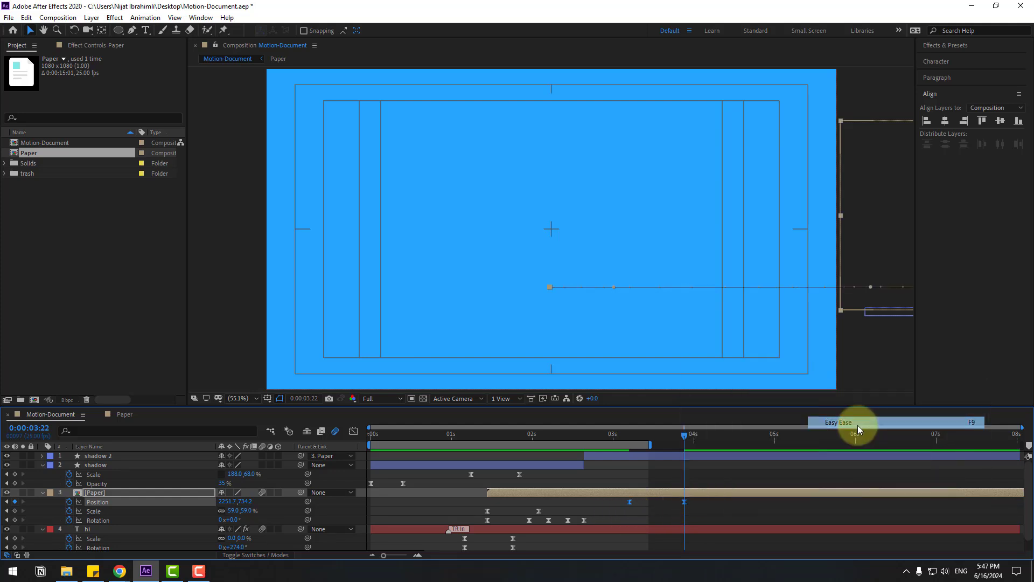
click(354, 431)
drag(639, 529, 652, 528)
click(353, 431)
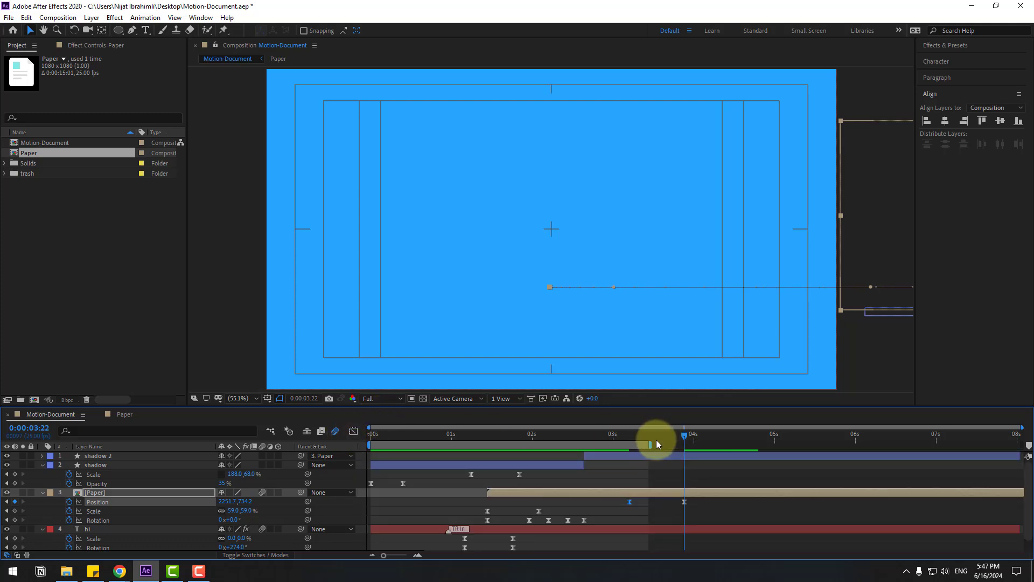
Extend the work area to include the slide-off, then preview and scrub the exit.
drag(651, 445, 718, 444)
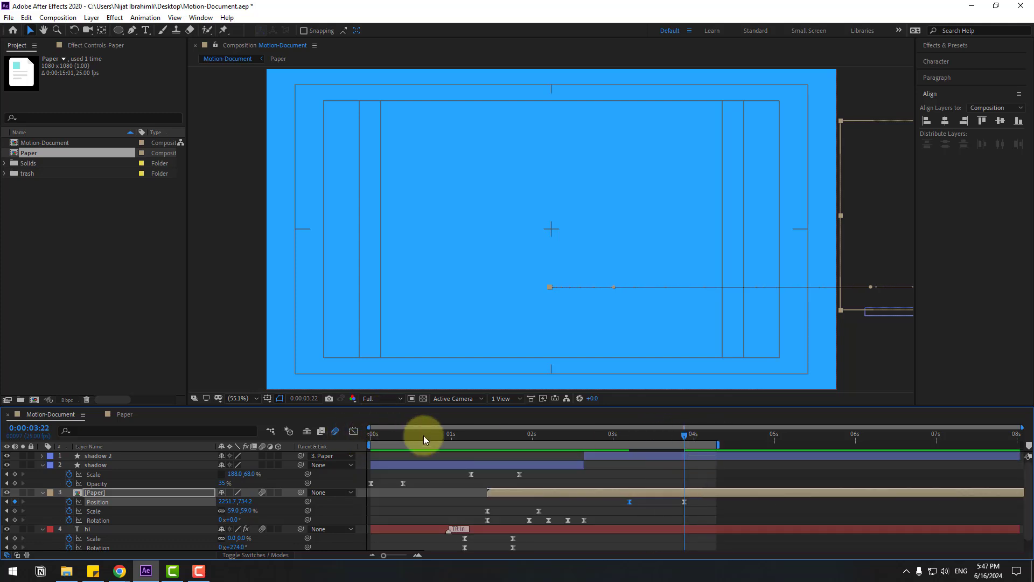
key(space)
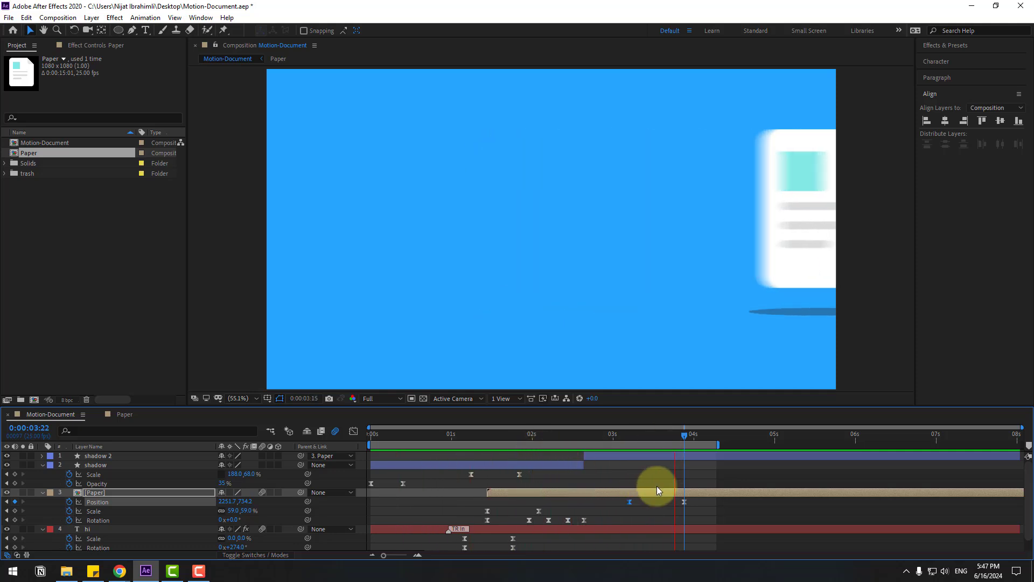
click(555, 434)
drag(556, 439, 572, 434)
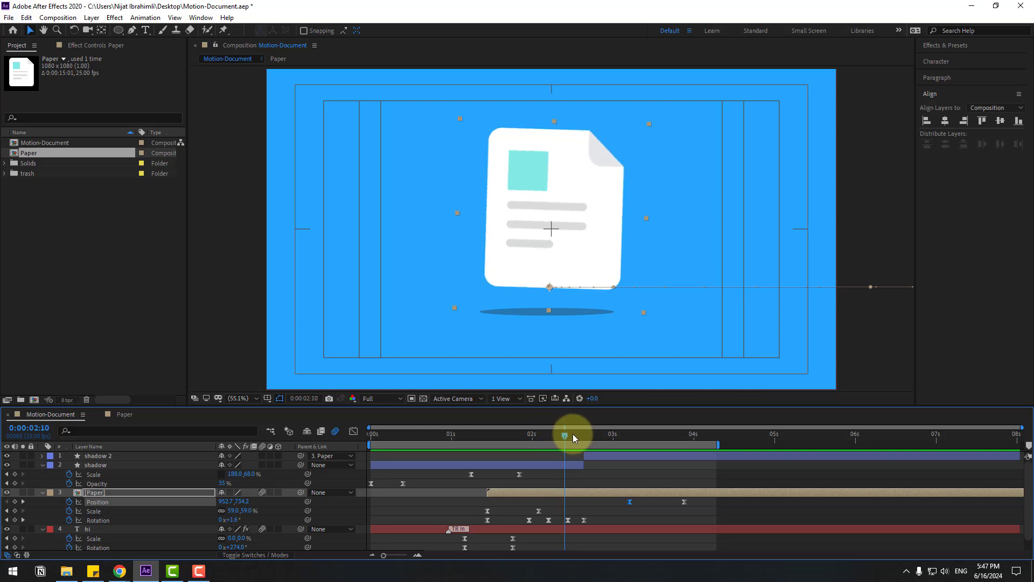
click(97, 493)
In the Paper comp, set the text1–text3 anchor points to their left-middle edges with Anchor Point Mover.
double_click(98, 496)
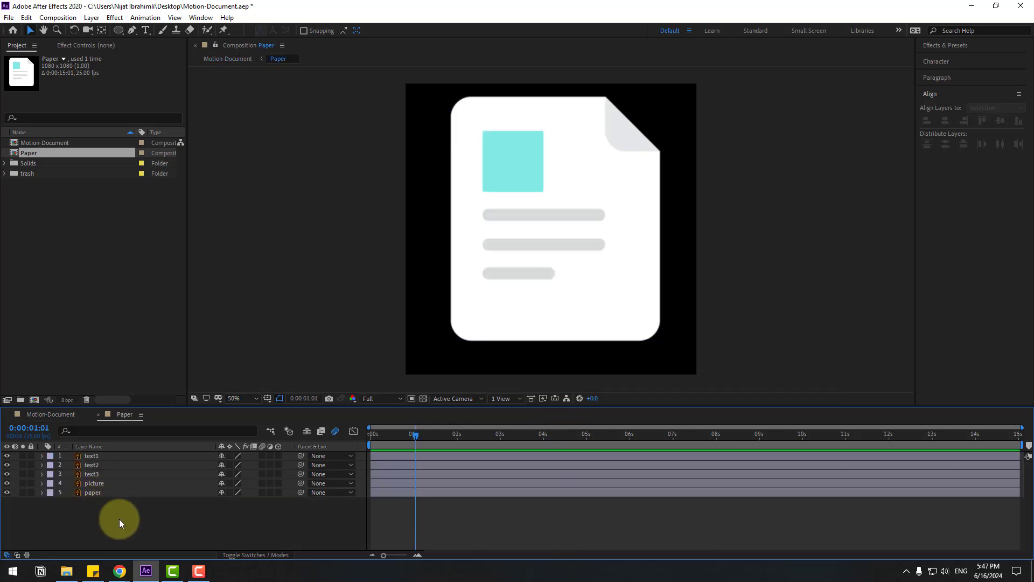
click(580, 218)
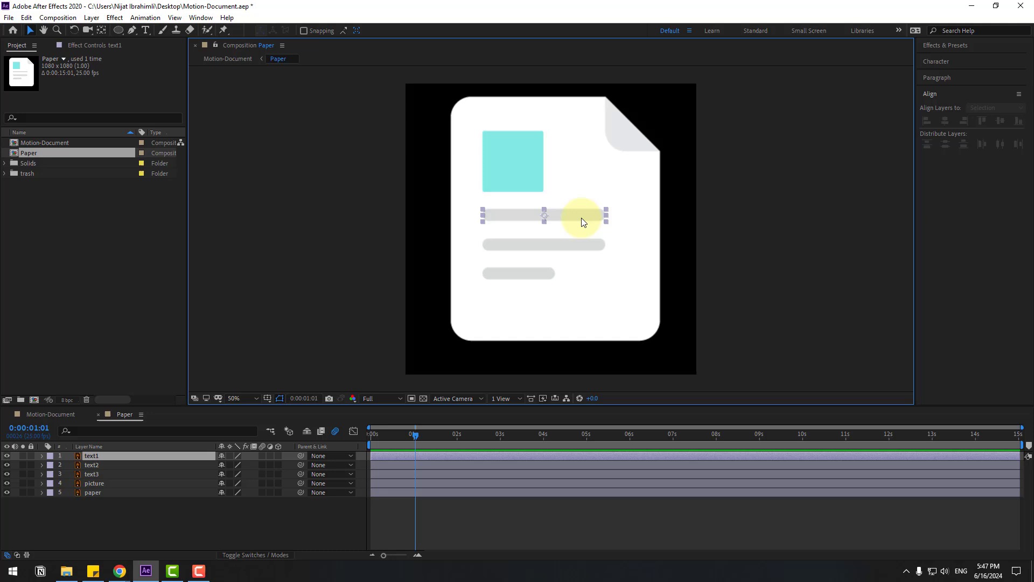
ctrl+click(96, 464)
ctrl+click(95, 474)
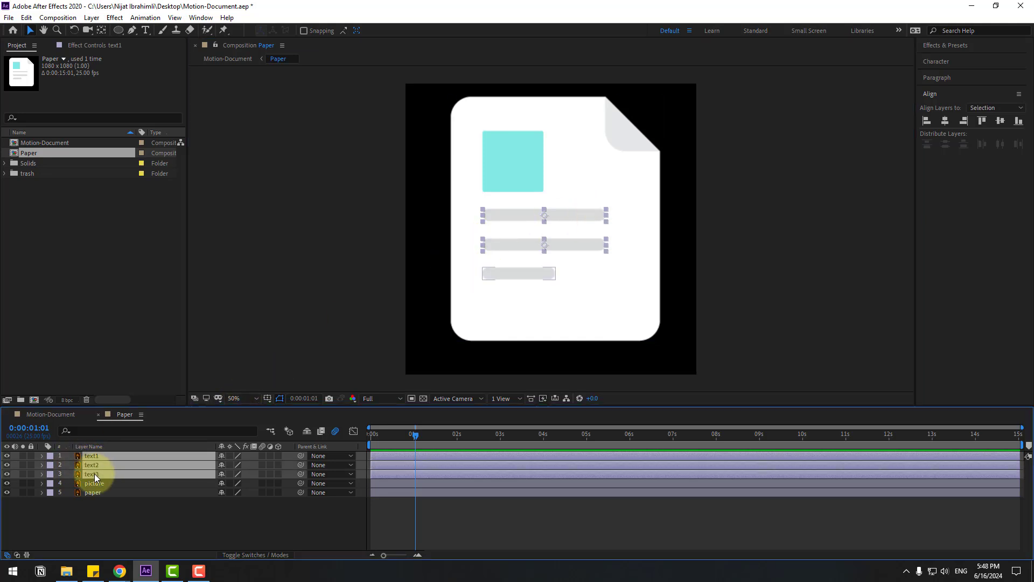
click(201, 18)
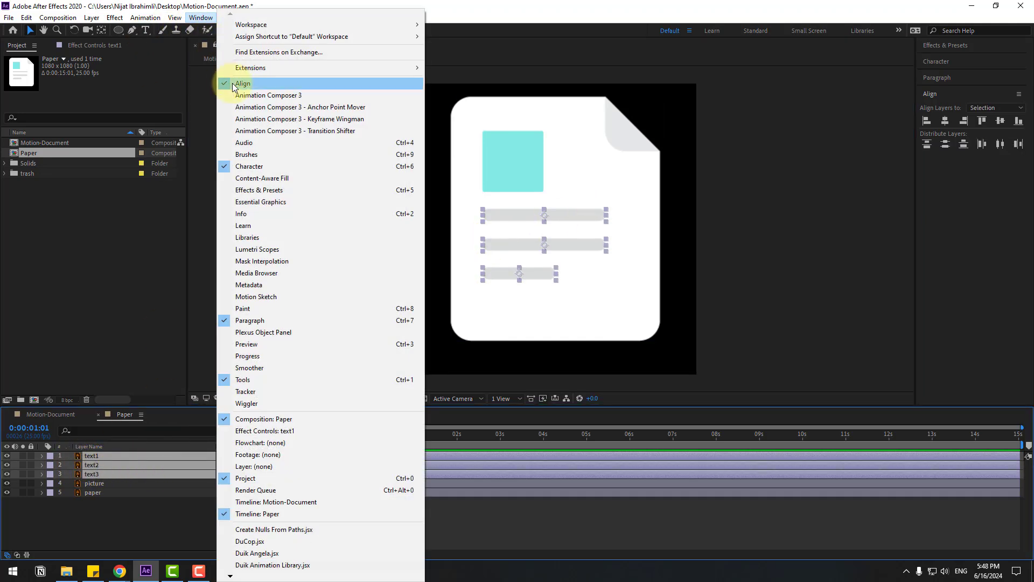
click(356, 107)
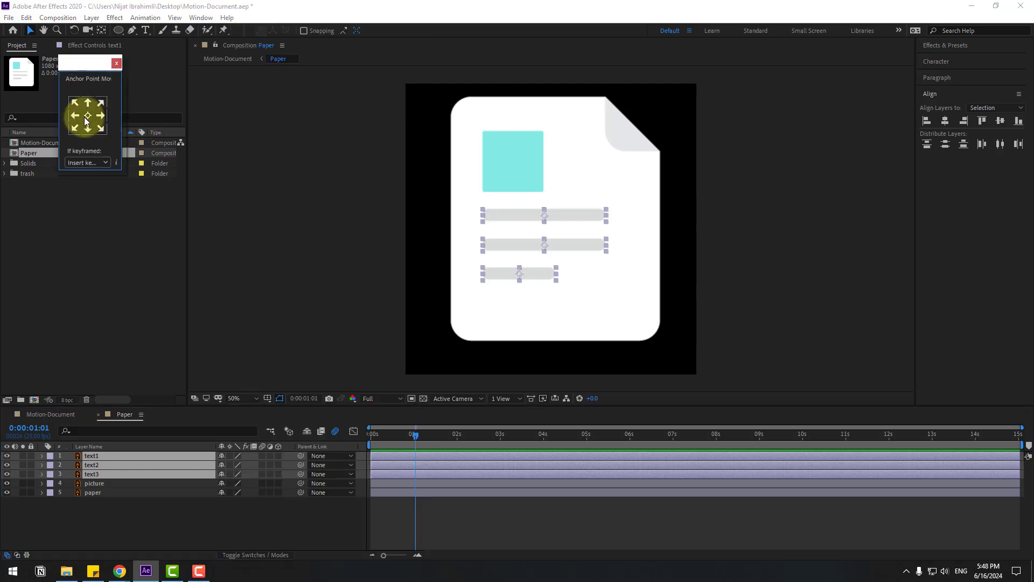
click(76, 116)
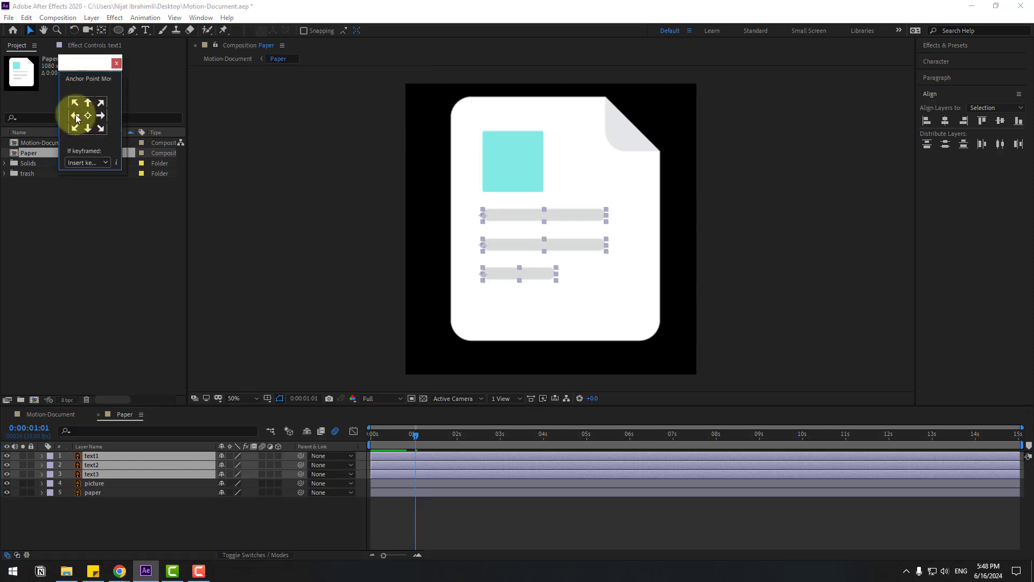
Select only text1 and reveal its Scale property.
click(92, 534)
click(98, 456)
click(419, 452)
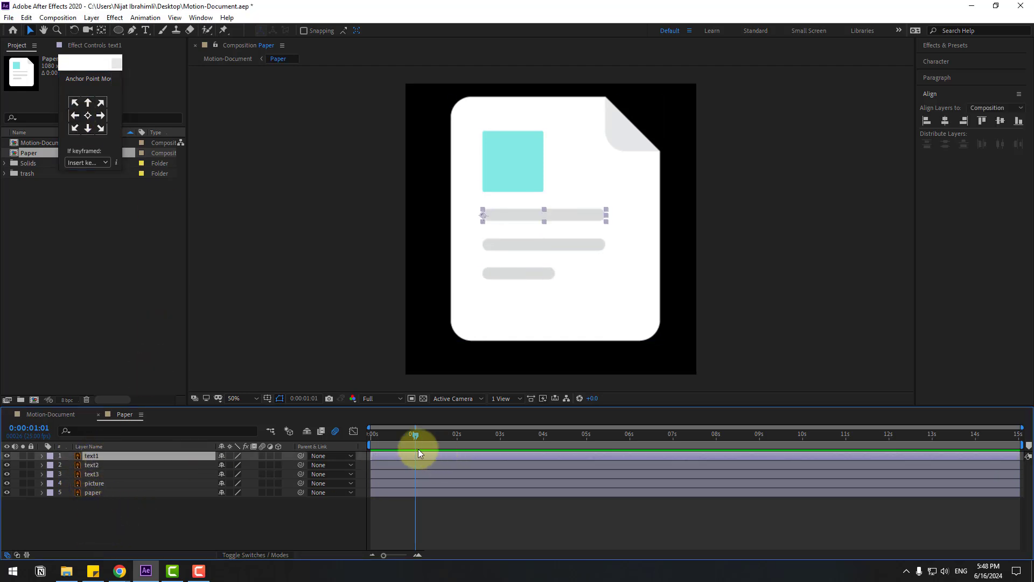
key(s)
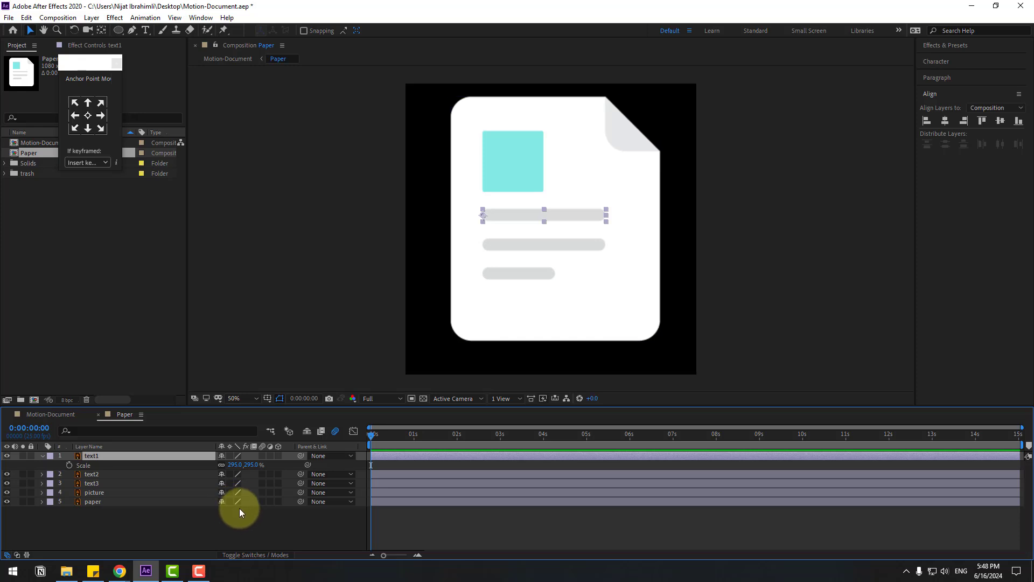
Set text1's horizontal Scale to 0 on its starting keyframe.
click(73, 464)
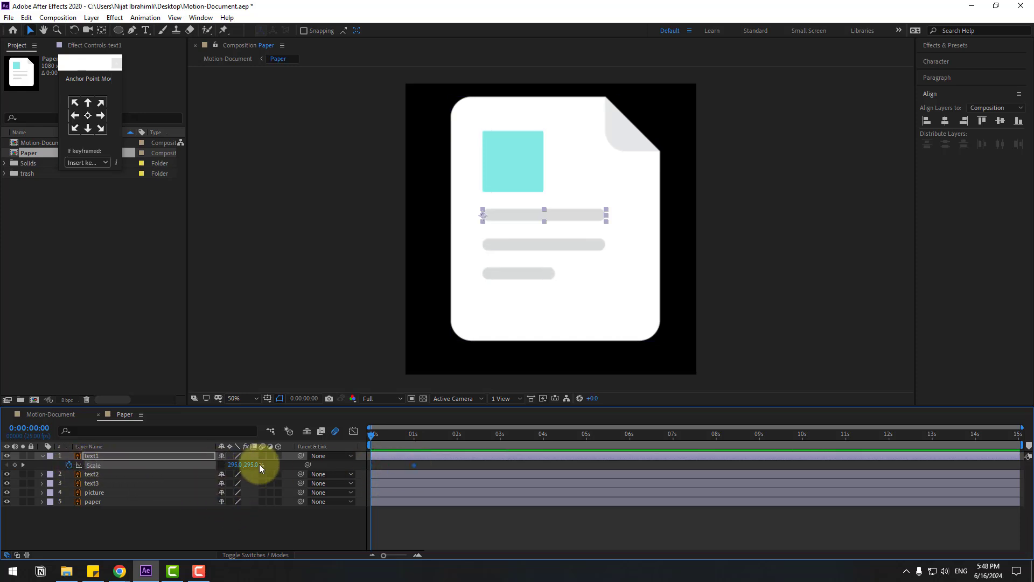
click(227, 465)
text(0)
click(402, 466)
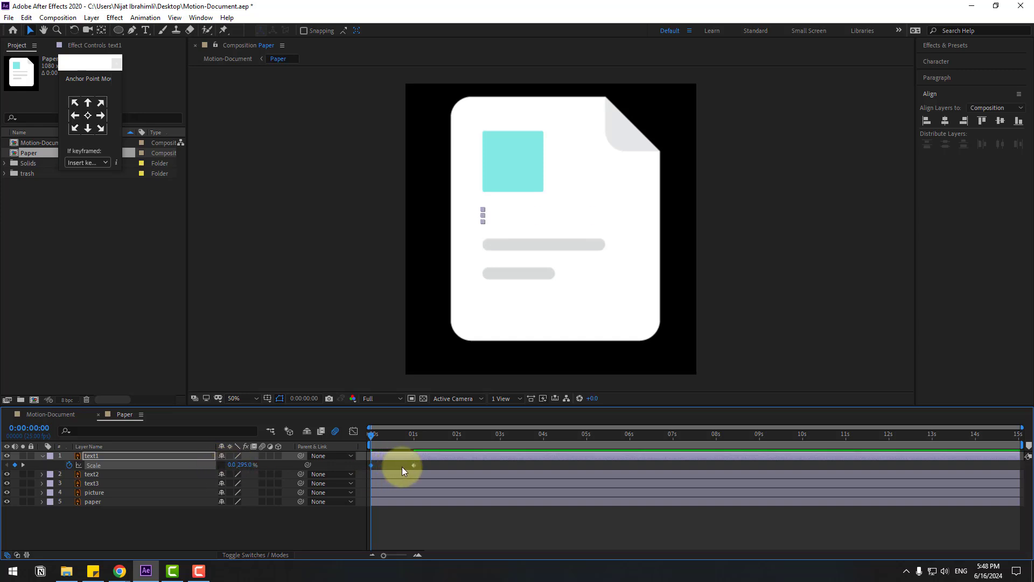
Apply Easy Ease to both text1 Scale keyframes and preview the scale-in.
right_click(370, 465)
mouse_move(485, 458)
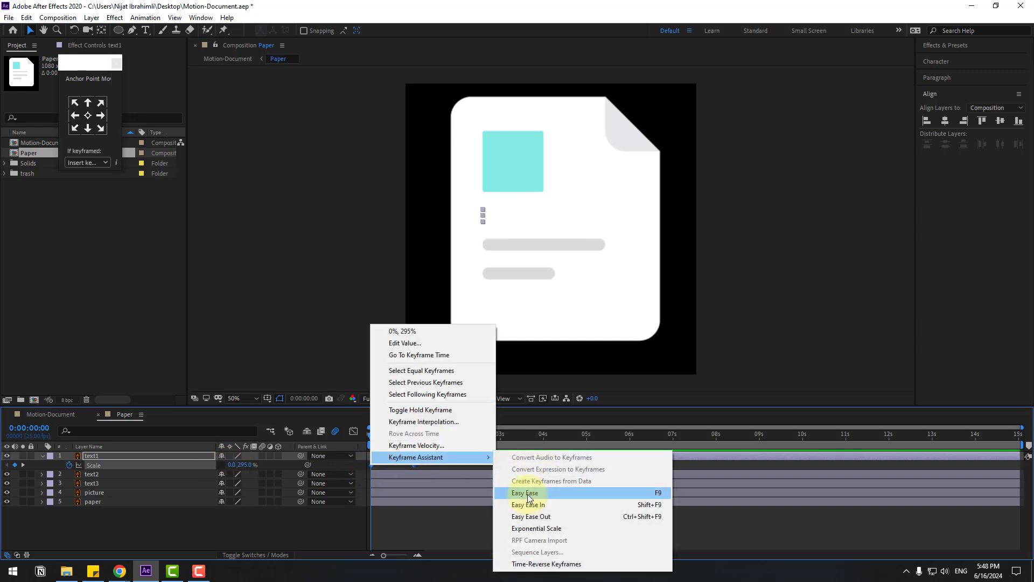
click(512, 489)
key(space)
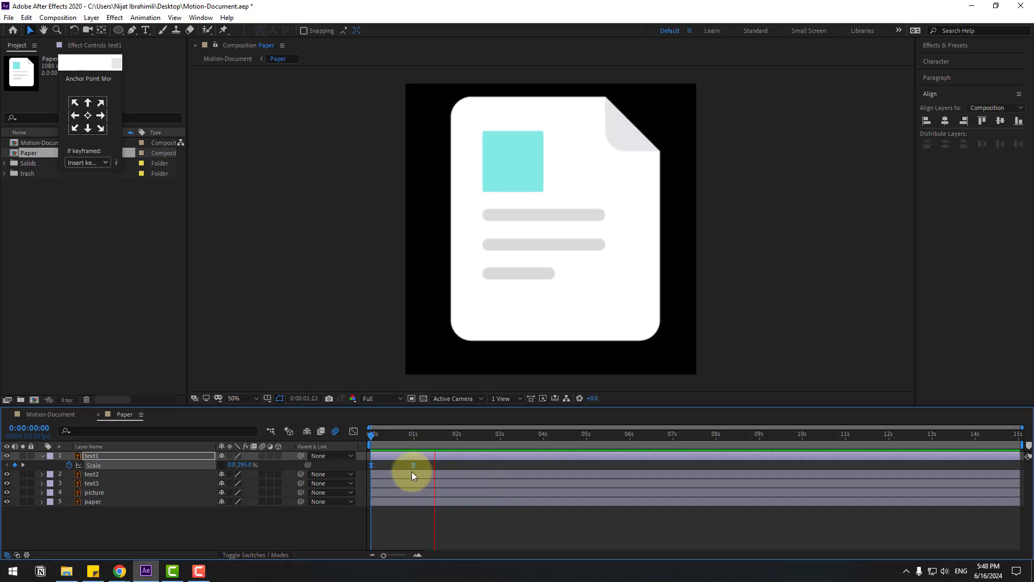
click(407, 464)
In the Graph Editor, shorten the first Scale keyframe's easing influence.
click(353, 431)
mouse_move(385, 527)
mouse_down()
mouse_move(377, 536)
mouse_move(381, 520)
mouse_move(393, 526)
mouse_up()
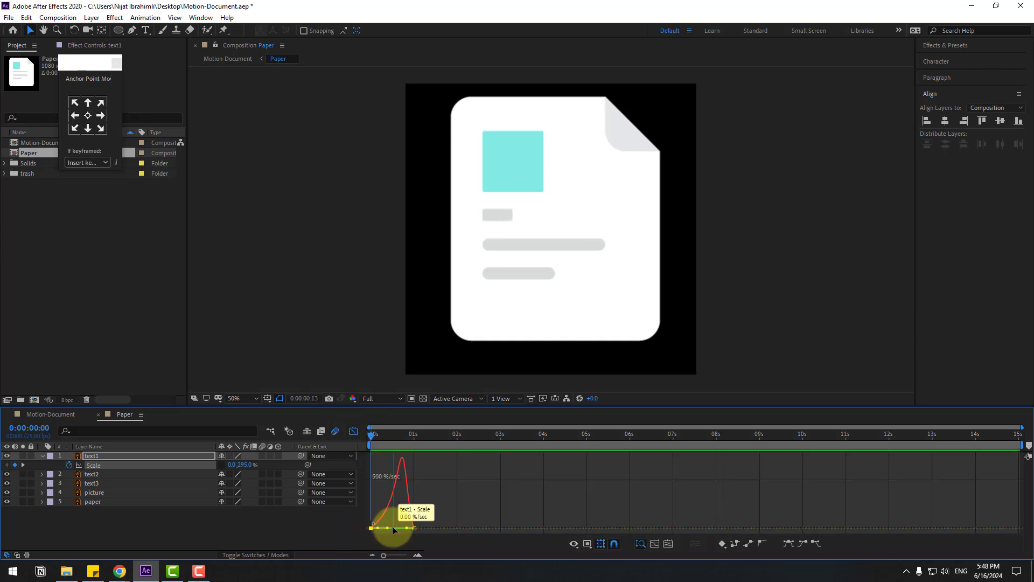
click(356, 431)
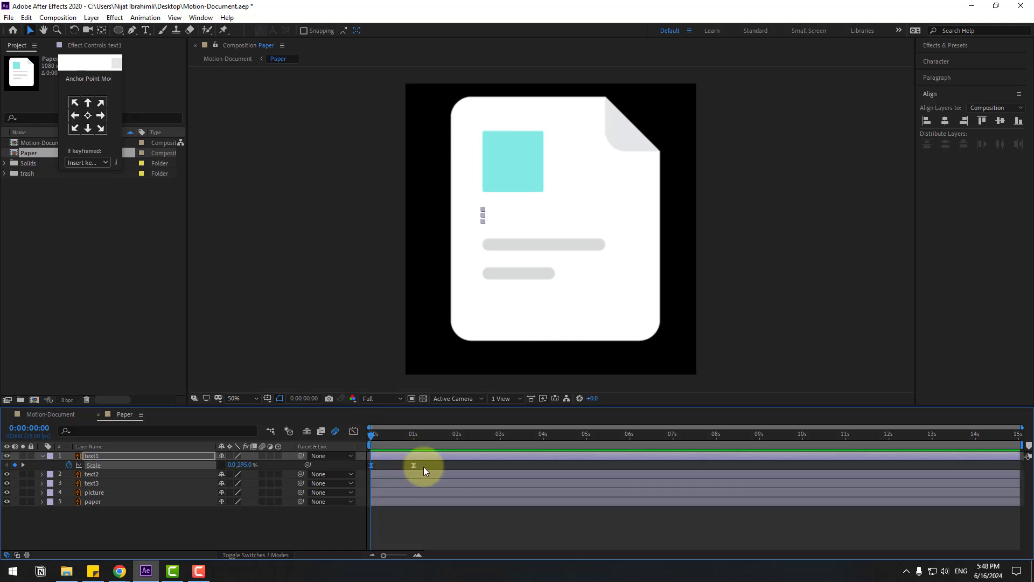
click(93, 465)
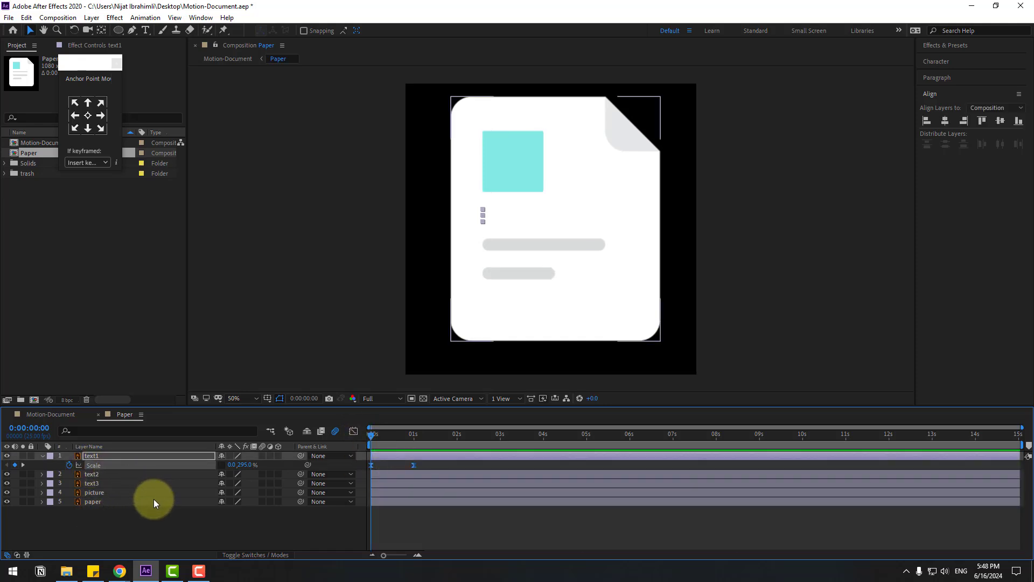
click(97, 475)
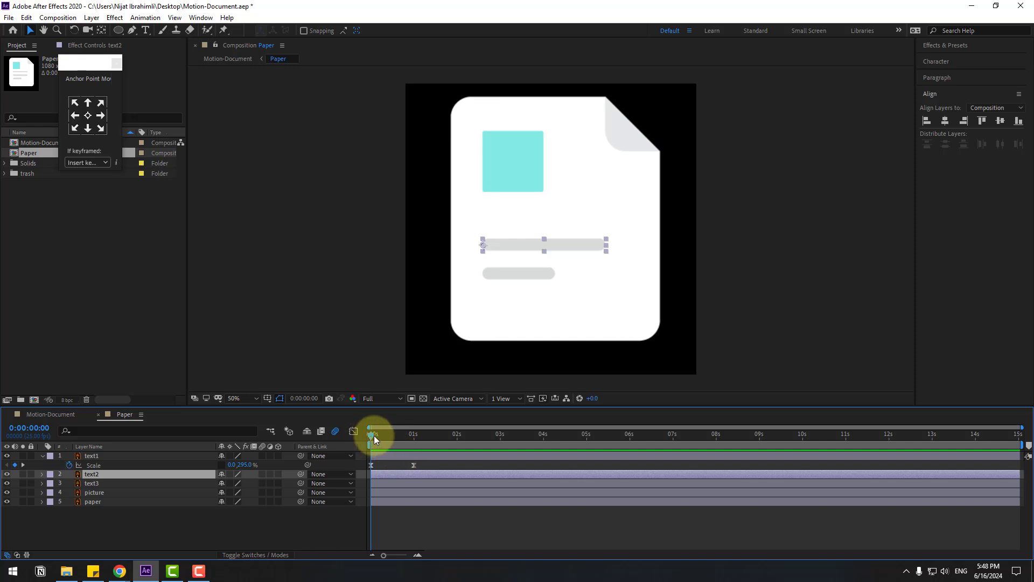
Paste text1's Scale keyframes onto text2 at frame 13 and shift them slightly earlier.
drag(374, 436, 393, 436)
key(ctrl+v)
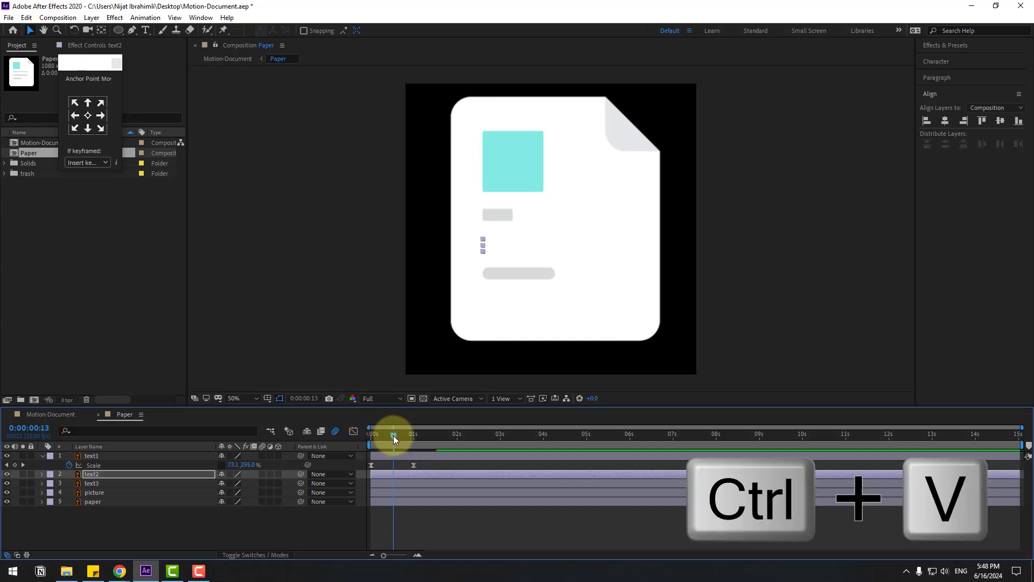
key(space)
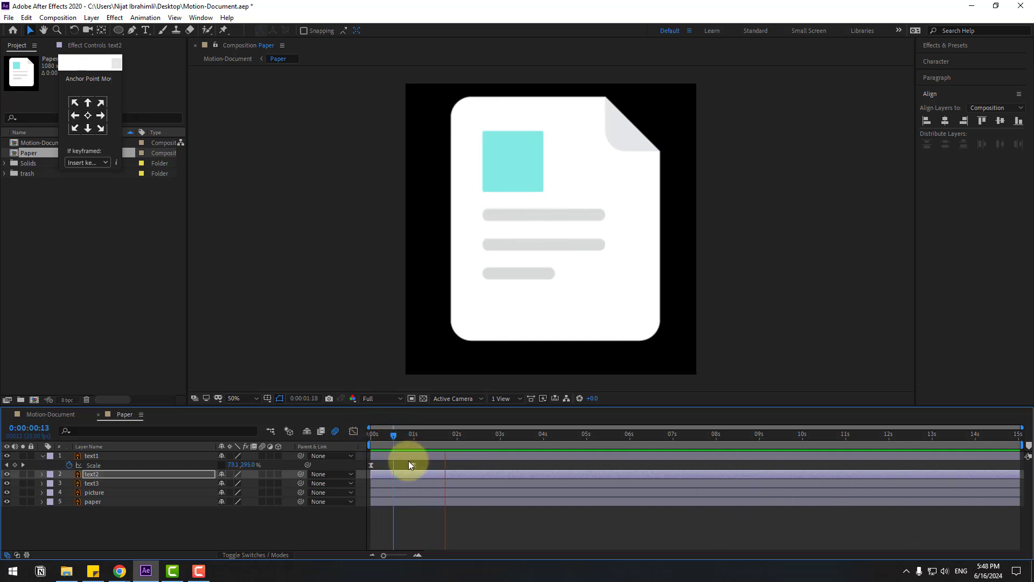
key(u)
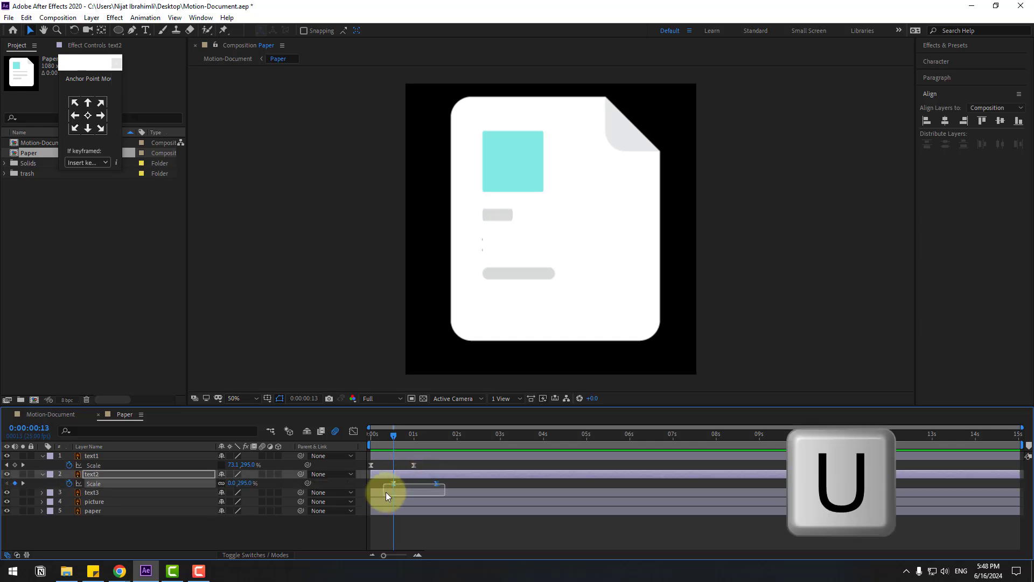
mouse_move(385, 492)
mouse_down()
mouse_move(393, 485)
mouse_move(381, 484)
mouse_up()
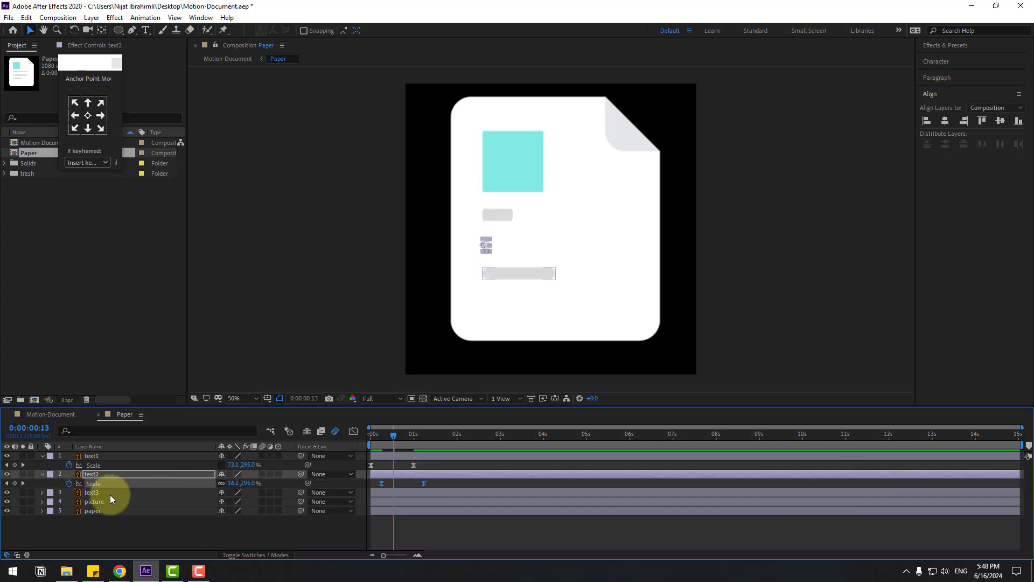
Paste the Scale keyframes onto text3 at frame 11, preview, and select all six keyframes.
click(102, 493)
key(s)
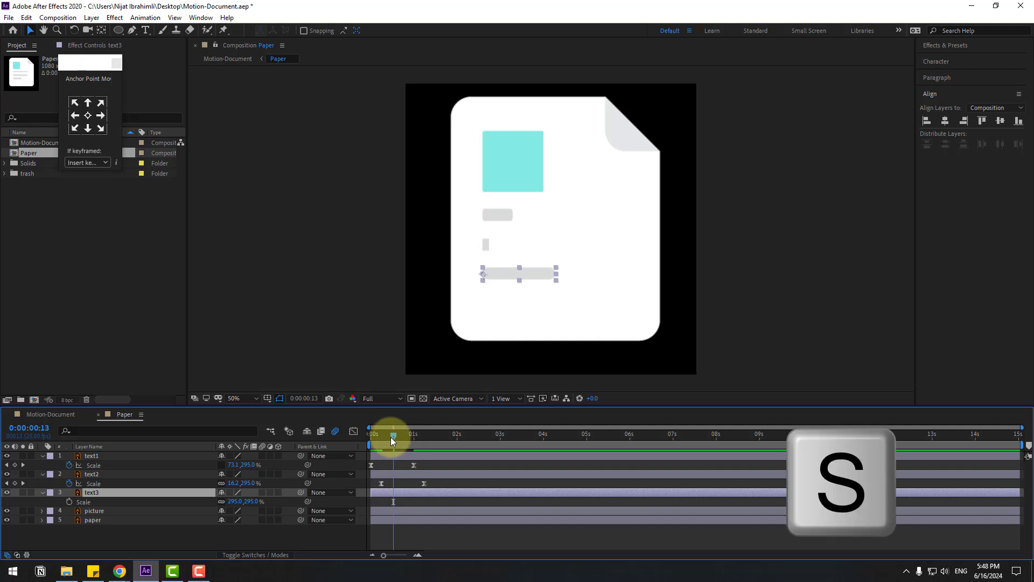
drag(390, 437, 389, 437)
key(ctrl+v)
key(space)
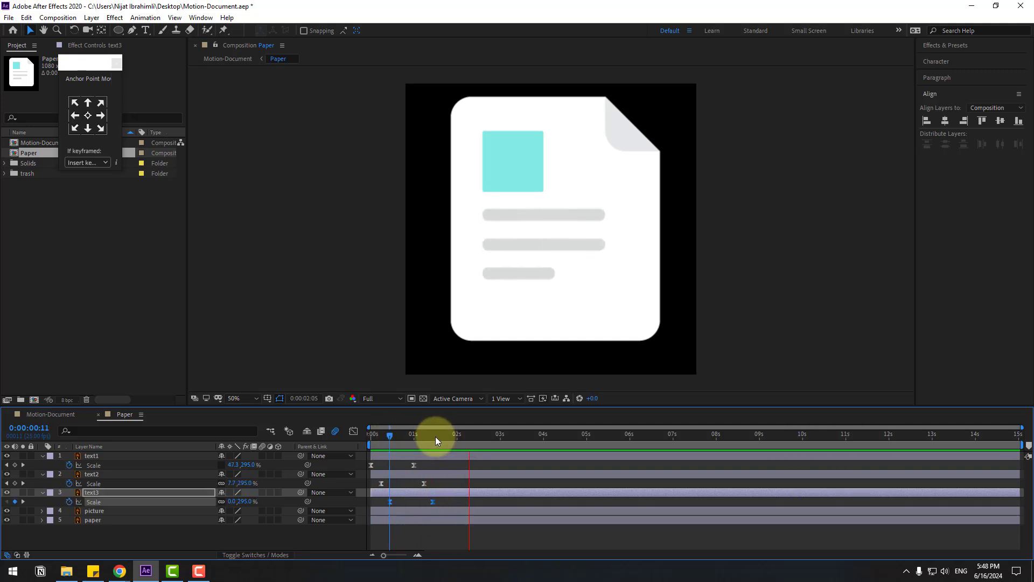
click(414, 435)
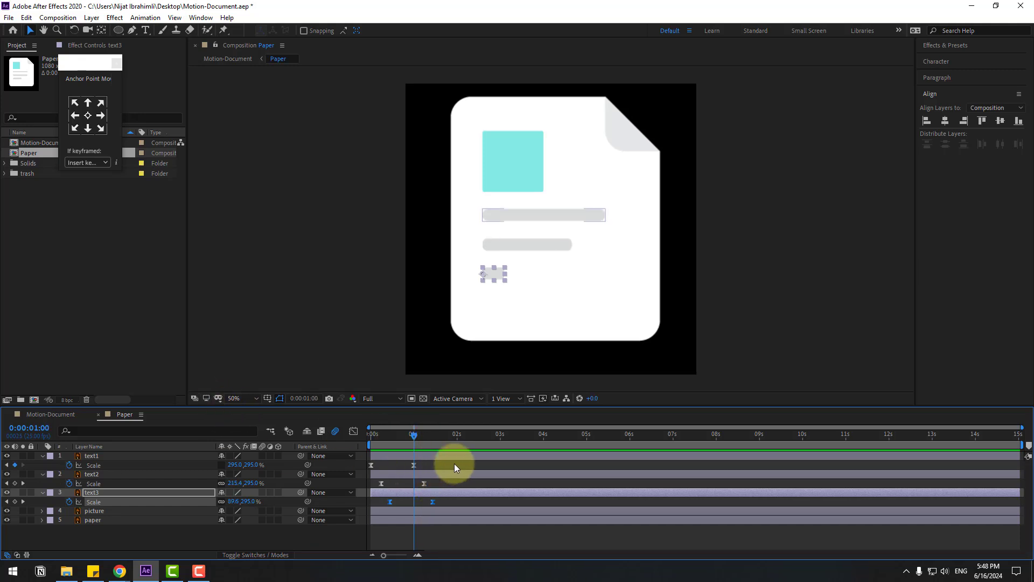
drag(455, 462, 357, 512)
Check the icon's timing in Motion-Document and drag the text Scale keyframes later in Paper.
click(43, 415)
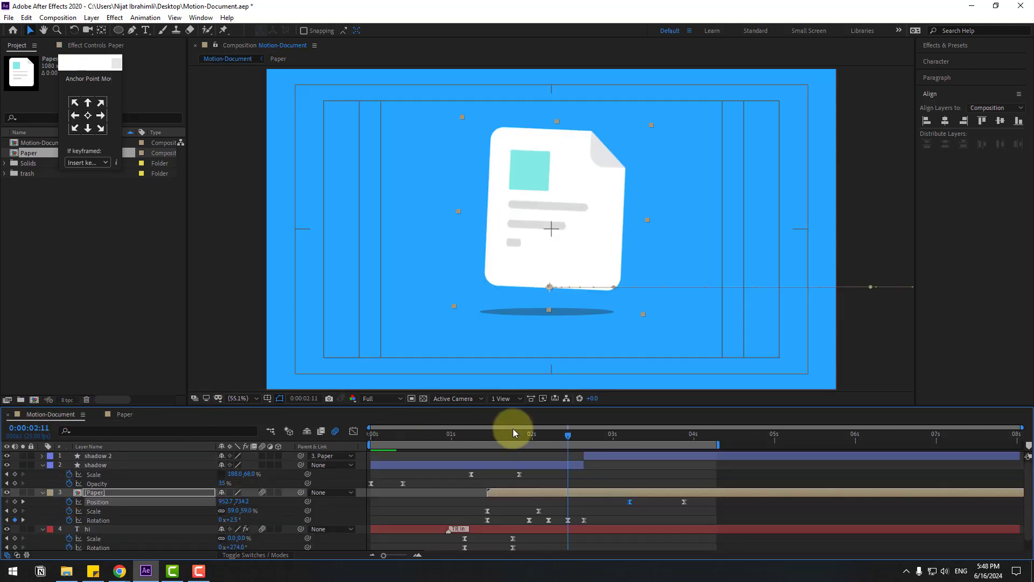
drag(517, 440, 542, 437)
click(123, 415)
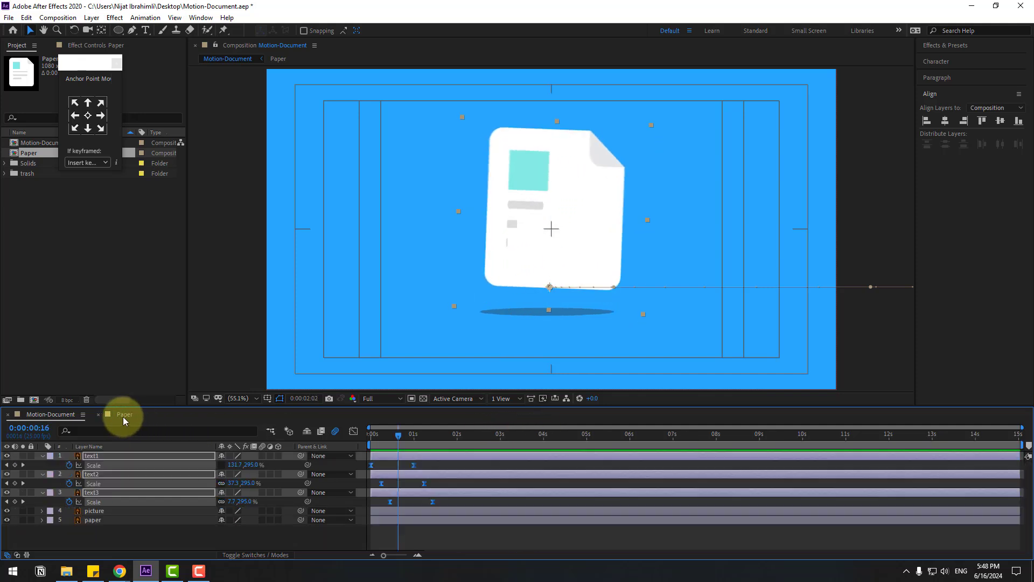
drag(411, 473, 446, 470)
click(74, 416)
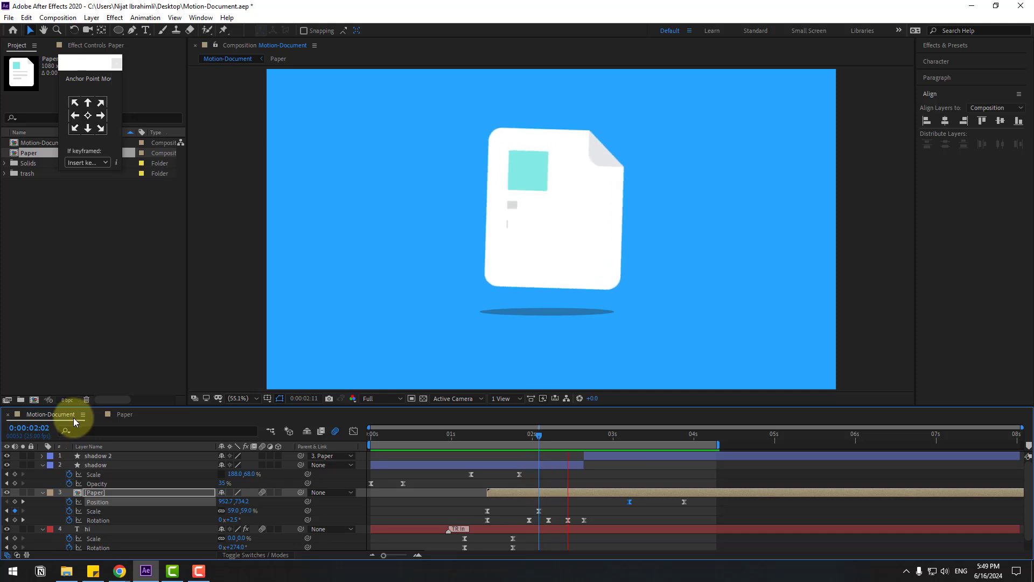
Nudge the text Scale keyframes one frame earlier and confirm the timing in Motion-Document.
click(120, 414)
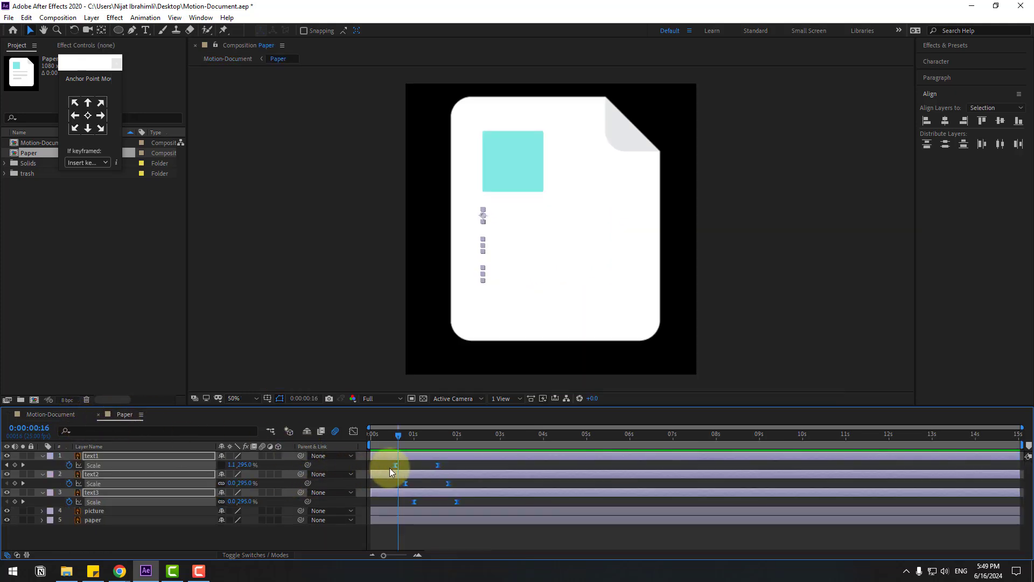
click(53, 418)
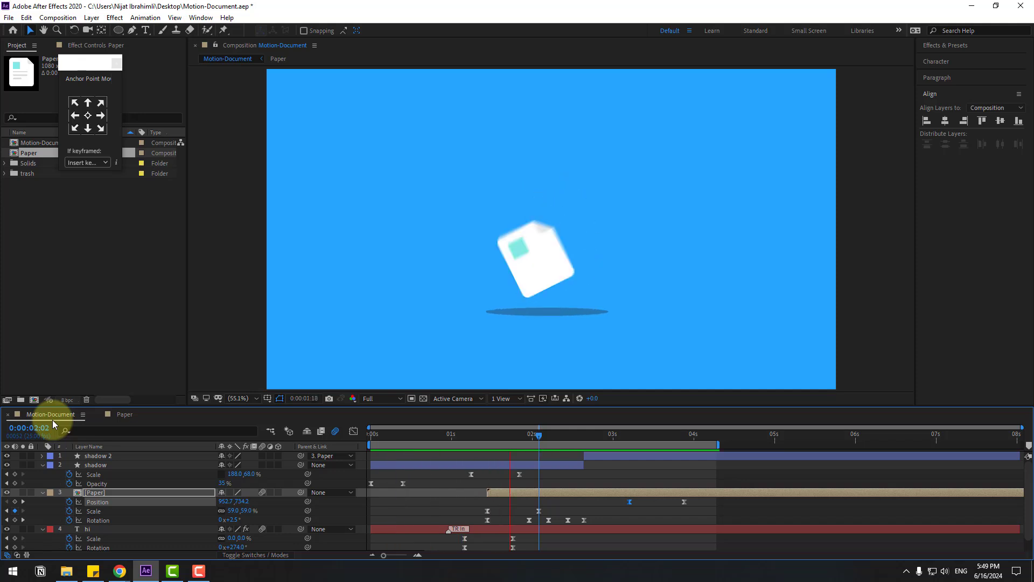
click(127, 414)
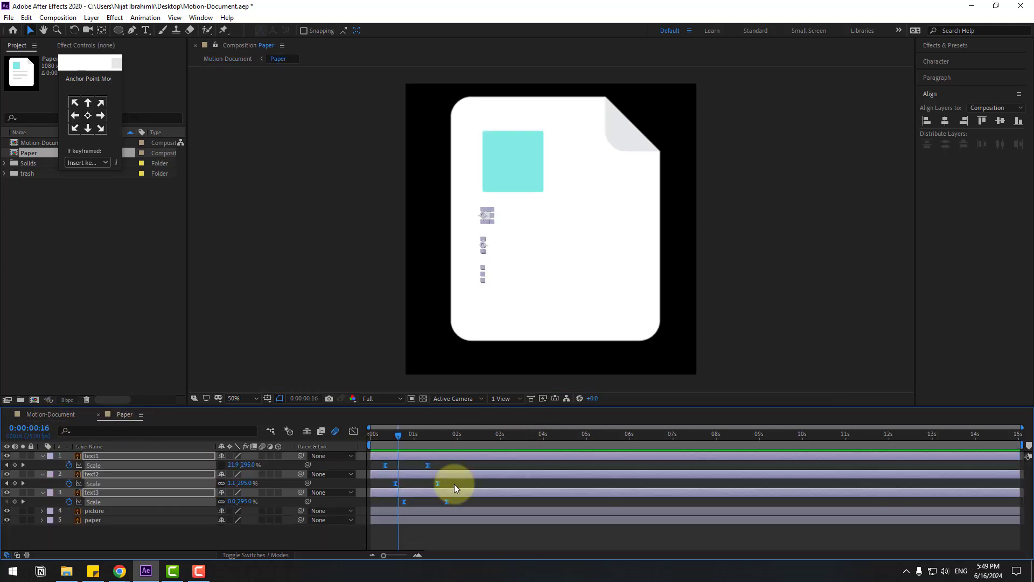
drag(381, 465, 380, 465)
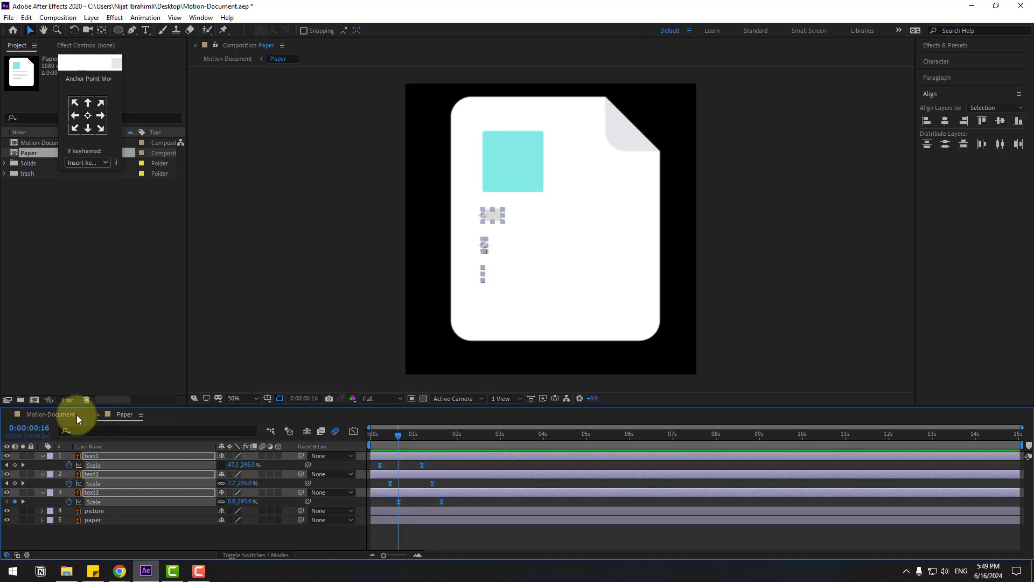
click(58, 414)
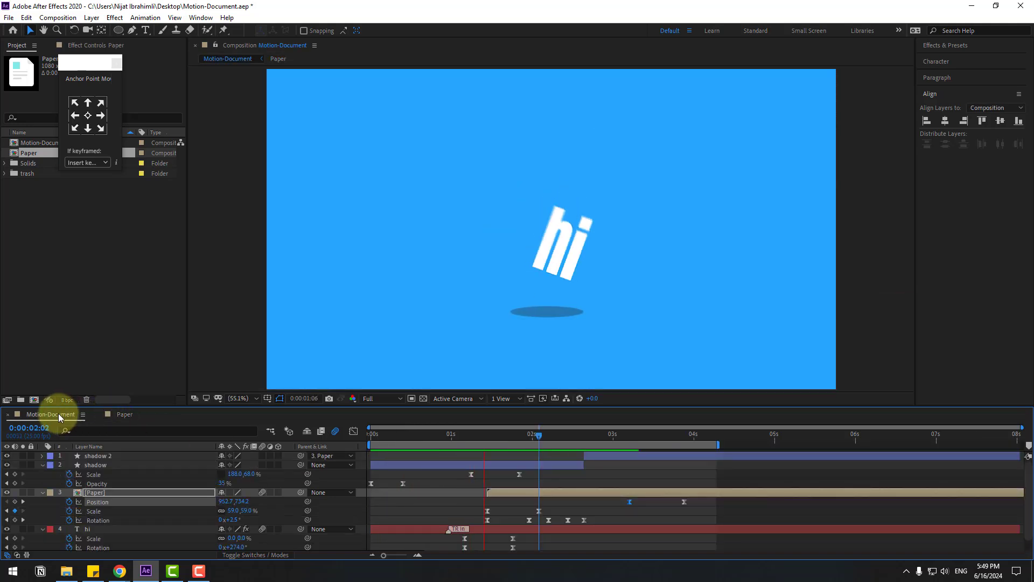
click(115, 415)
click(189, 529)
Keyframe the teal picture's Scale, starting at 0.
click(503, 176)
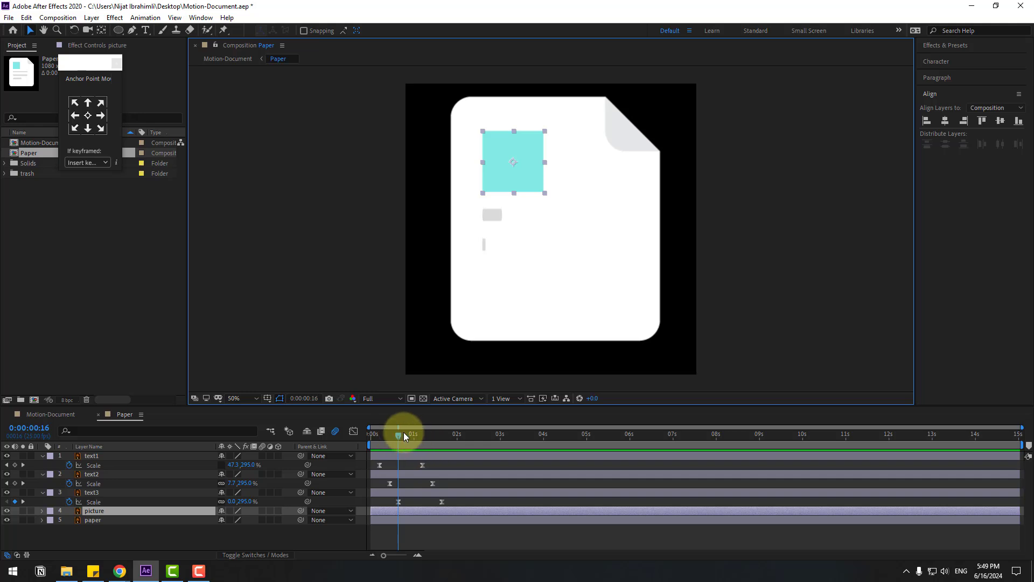
key(s)
drag(398, 437, 372, 442)
click(69, 520)
click(233, 520)
text(0)
key(Return)
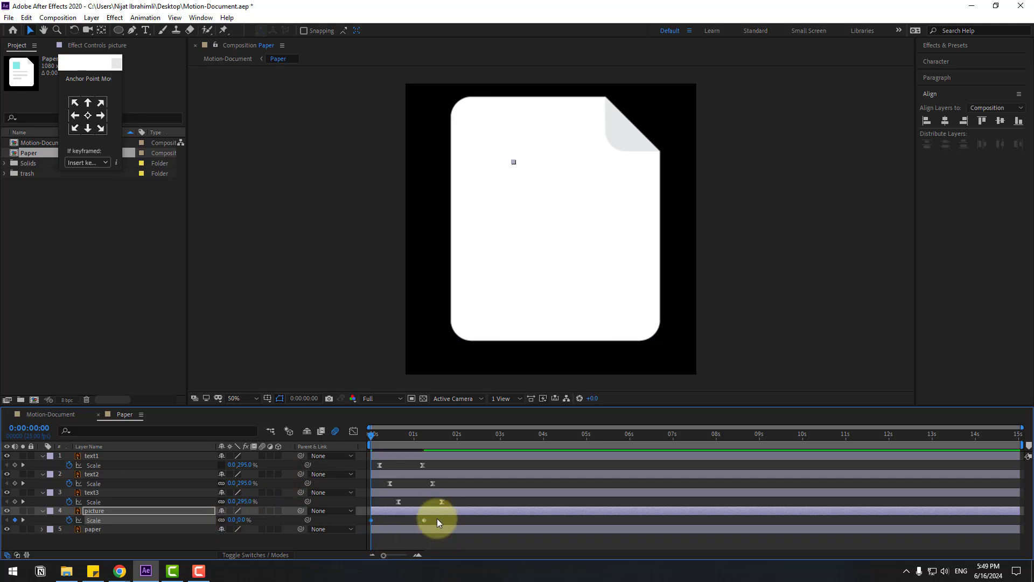
Apply Easy Ease to the picture's Scale keyframes and preview.
right_click(371, 520)
mouse_move(378, 514)
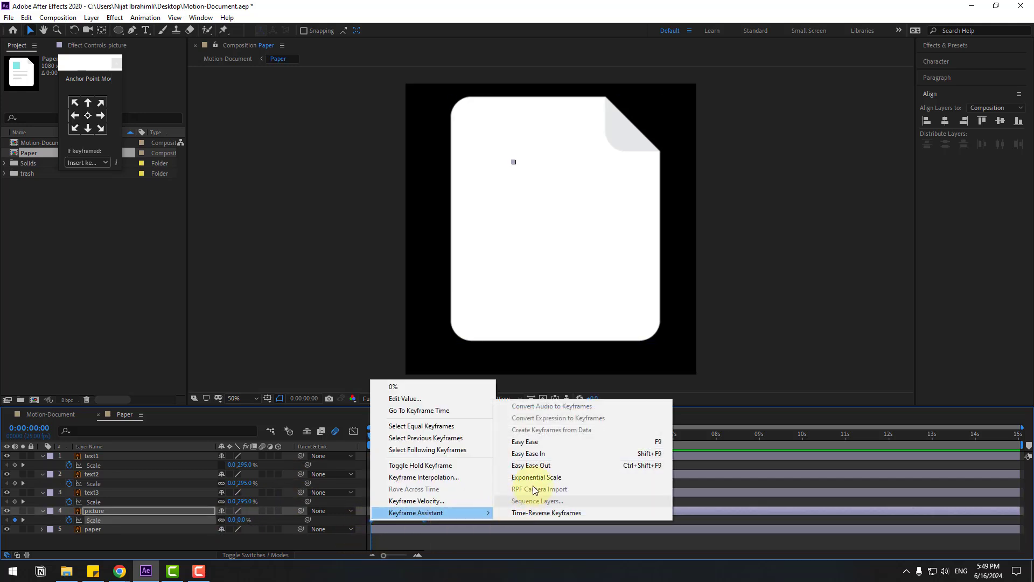
click(527, 439)
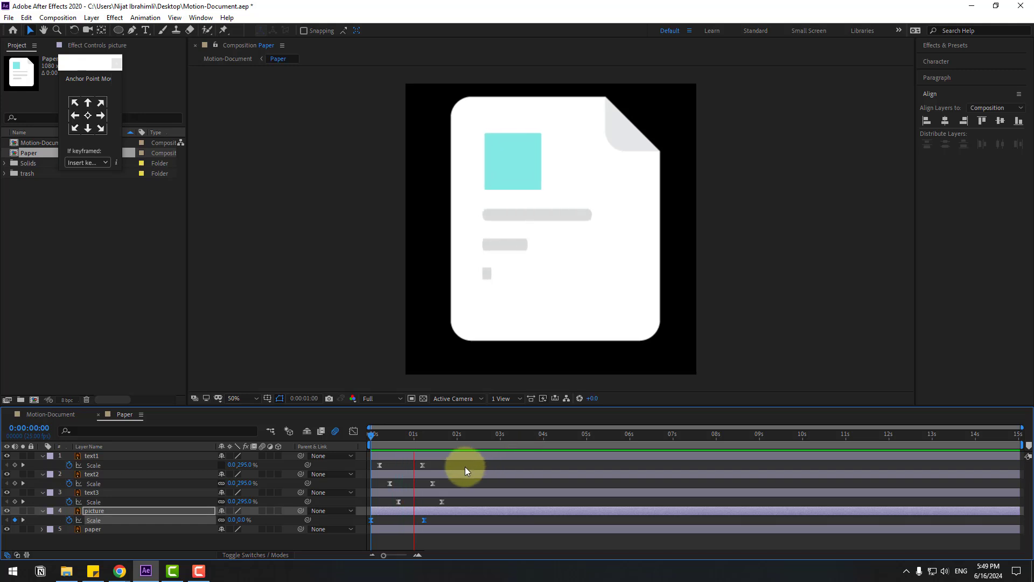
click(448, 471)
Move the text2, text3 and text end keyframes earlier, then view Motion-Document.
drag(447, 480, 390, 504)
key(space)
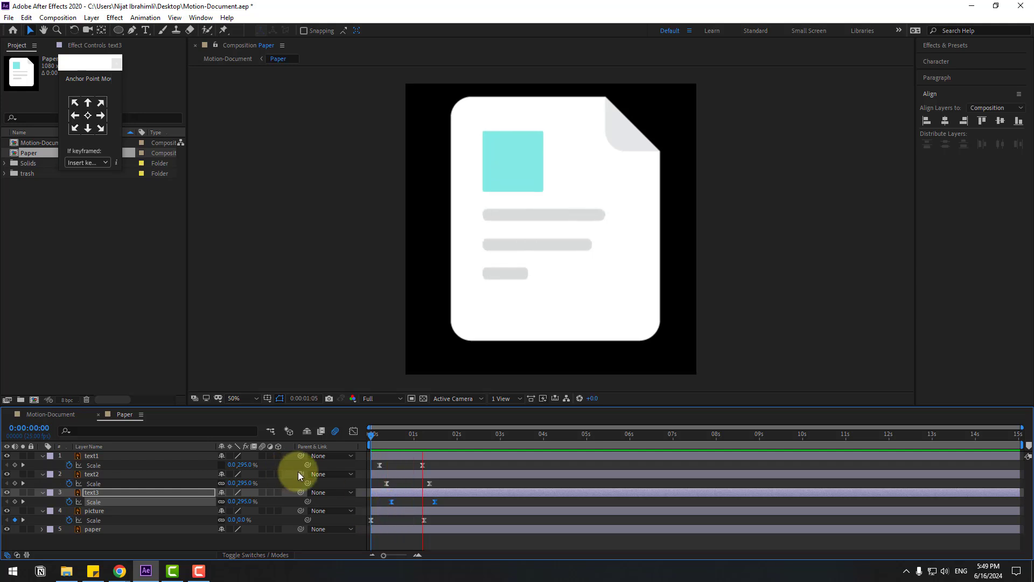
drag(482, 483, 411, 481)
key(space)
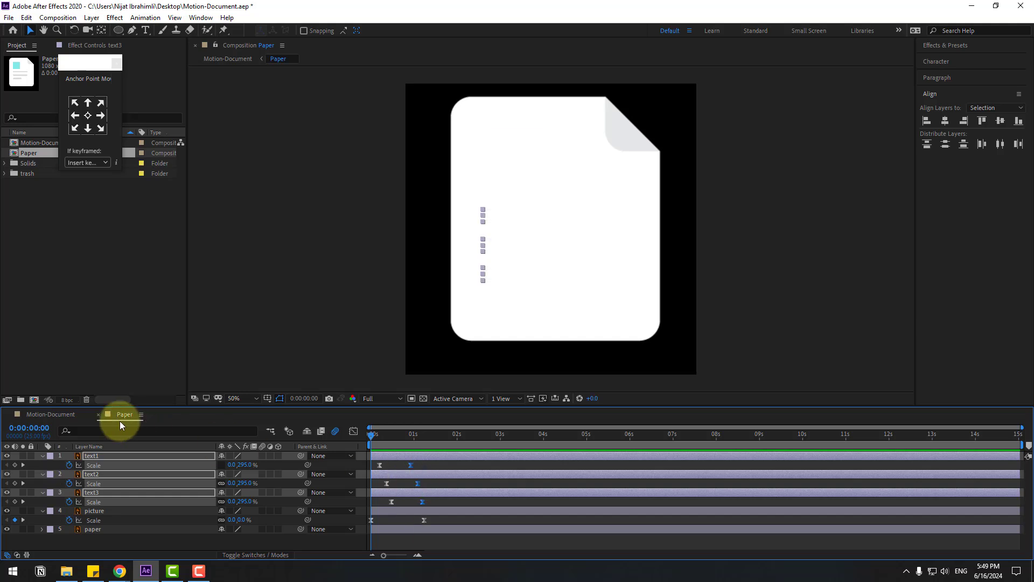
click(48, 415)
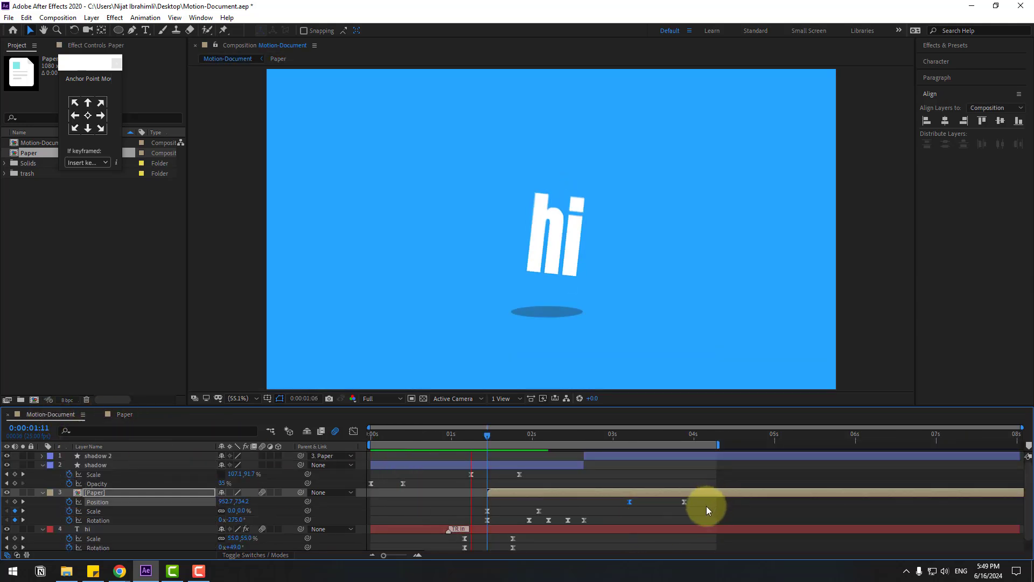